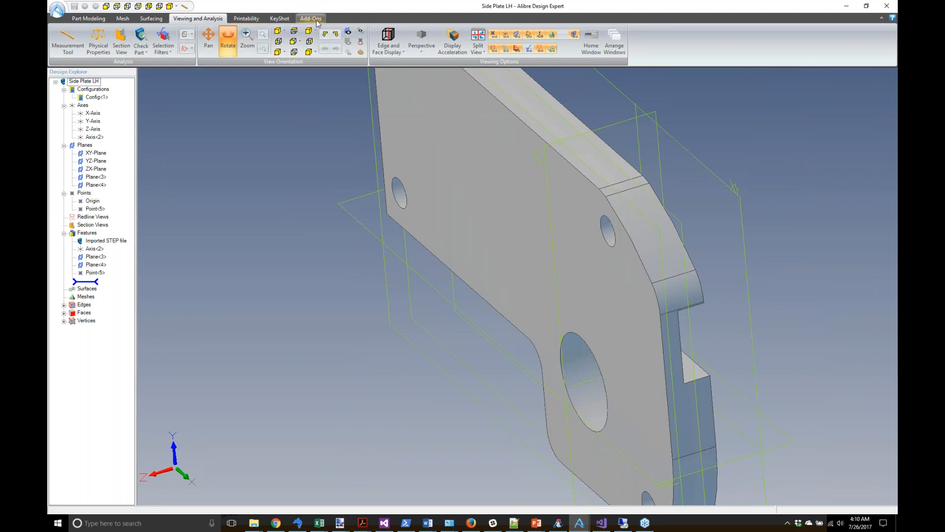
Step: Export the Side Plate LH part from Alibre's Add-Ons SimWise menu to SimWise 4D
{"action": "left_click", "coordinate": [318, 22]}
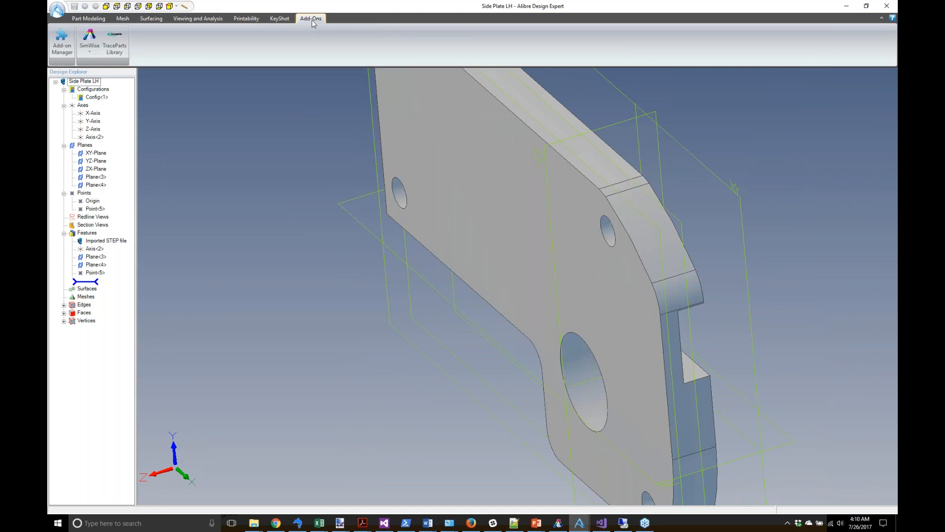
{"action": "left_click", "coordinate": [93, 51]}
{"action": "left_click", "coordinate": [109, 64]}
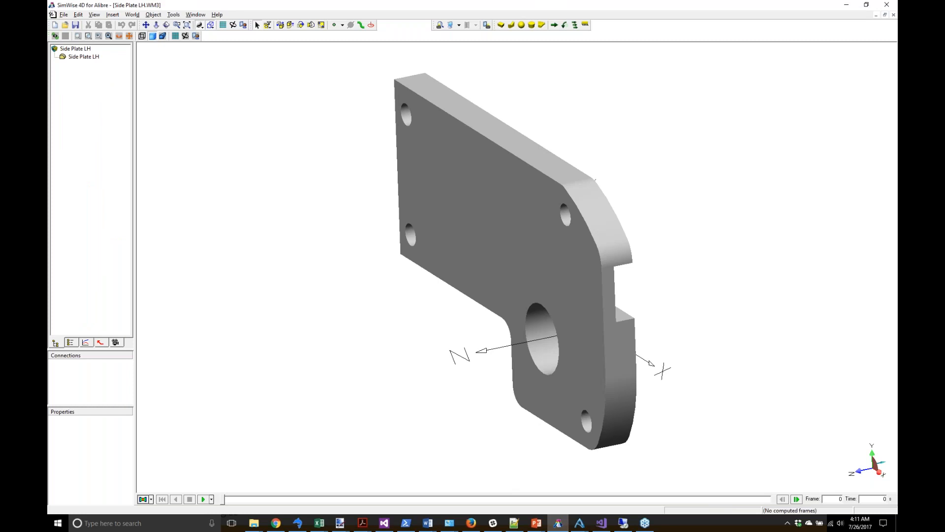
{"action": "right_click", "coordinate": [452, 154]}
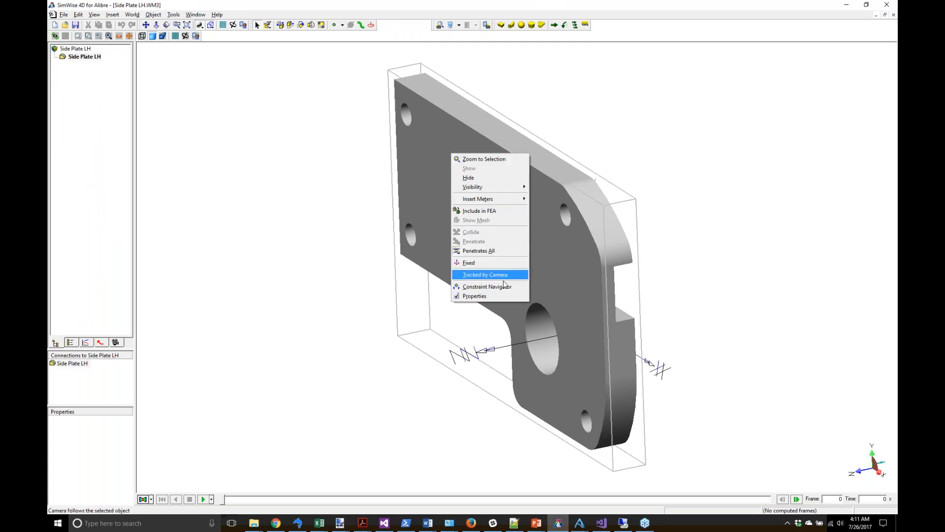
{"action": "left_click", "coordinate": [495, 299]}
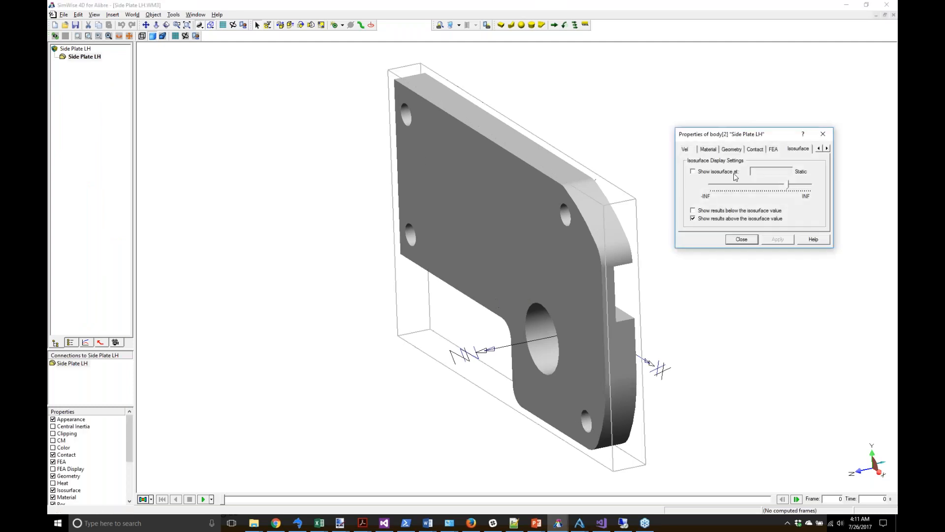
{"action": "left_click", "coordinate": [707, 150]}
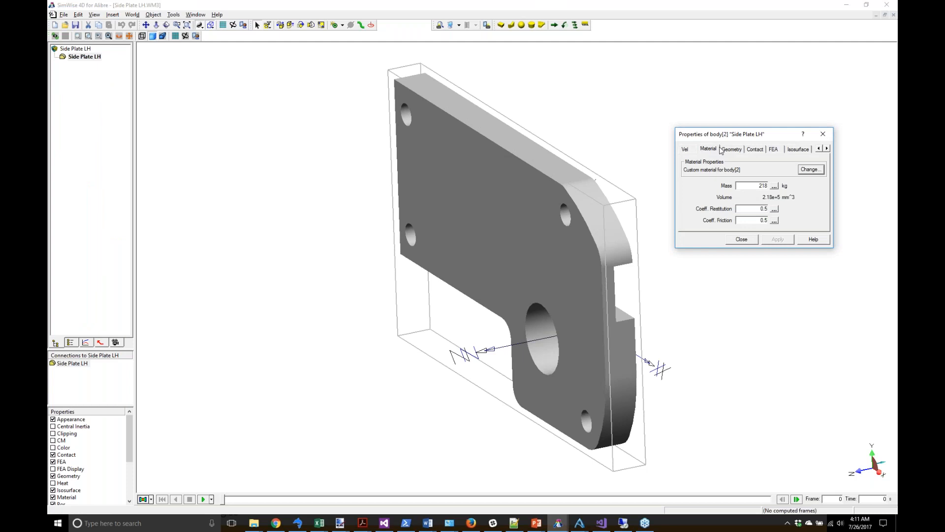
{"action": "left_click_drag", "start_coordinate": [734, 136], "coordinate": [280, 177]}
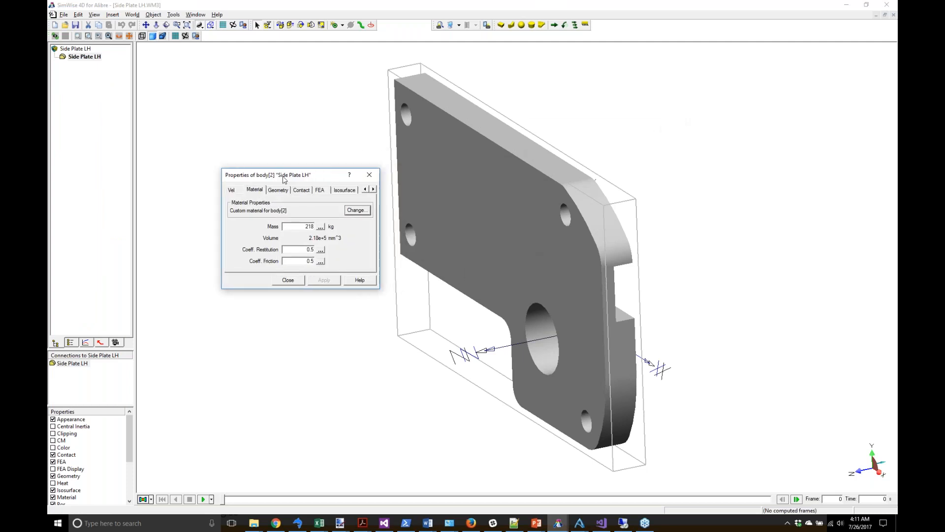
{"action": "left_click", "coordinate": [361, 212]}
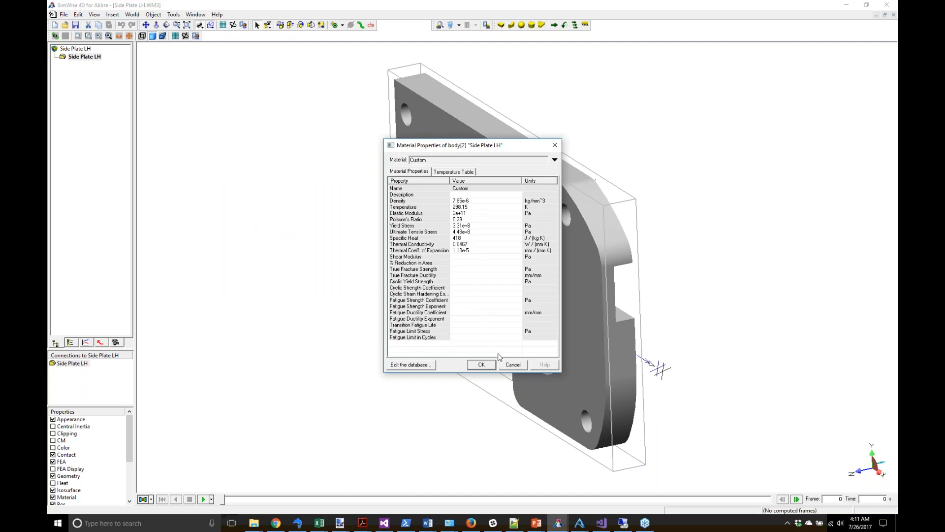
{"action": "left_click", "coordinate": [513, 365]}
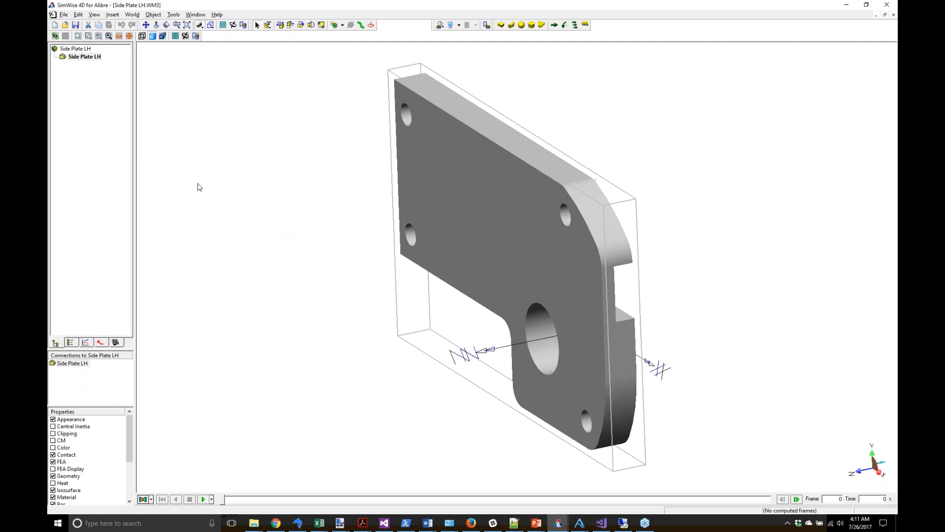
Step: Restrain the plate at its four bolt-hole faces
{"action": "left_click", "coordinate": [586, 27]}
{"action": "left_click", "coordinate": [408, 118]}
{"action": "left_click", "coordinate": [411, 240]}
{"action": "left_click", "coordinate": [565, 215]}
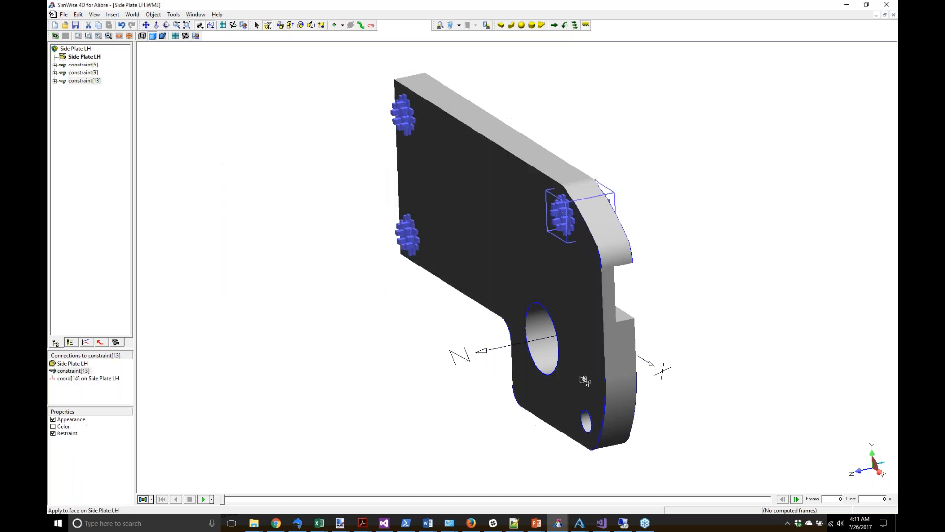
{"action": "left_click", "coordinate": [586, 420]}
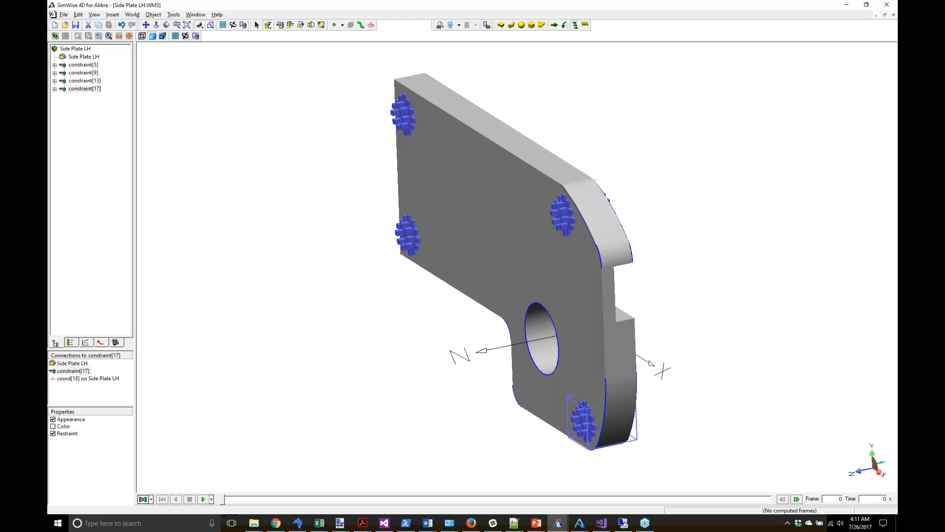
Step: Apply a structural load to the large hole and open constraint[21]'s Structural Load settings
{"action": "left_click", "coordinate": [574, 26]}
{"action": "left_click", "coordinate": [541, 339]}
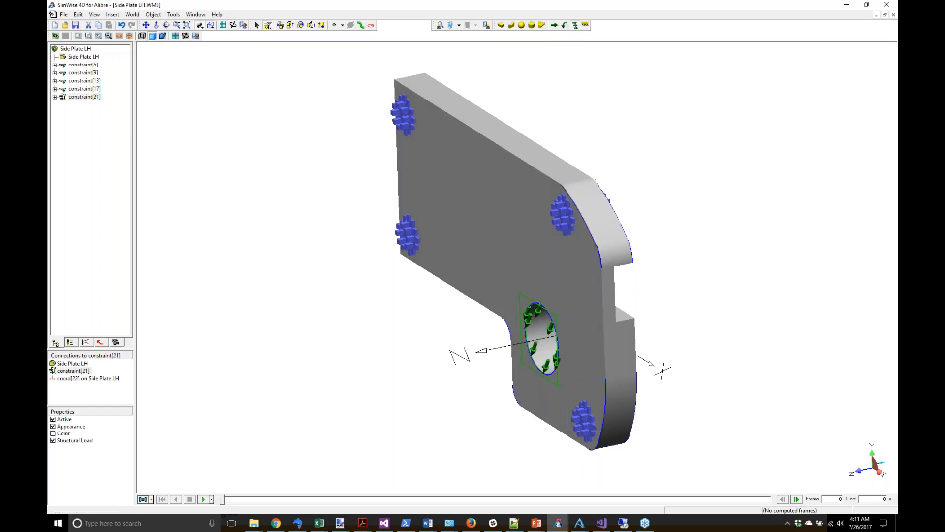
{"action": "left_click", "coordinate": [257, 25]}
{"action": "left_click", "coordinate": [97, 98]}
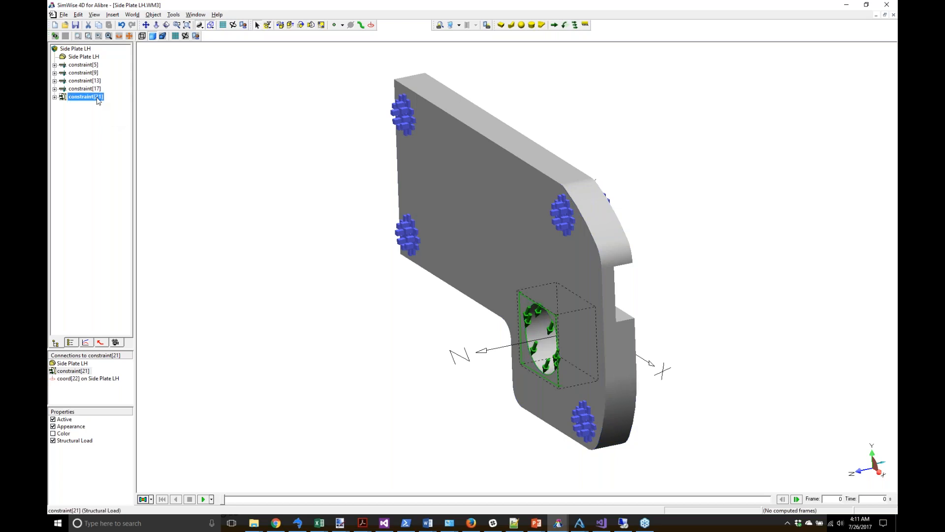
{"action": "double_click", "coordinate": [98, 97]}
{"action": "left_click", "coordinate": [272, 190]}
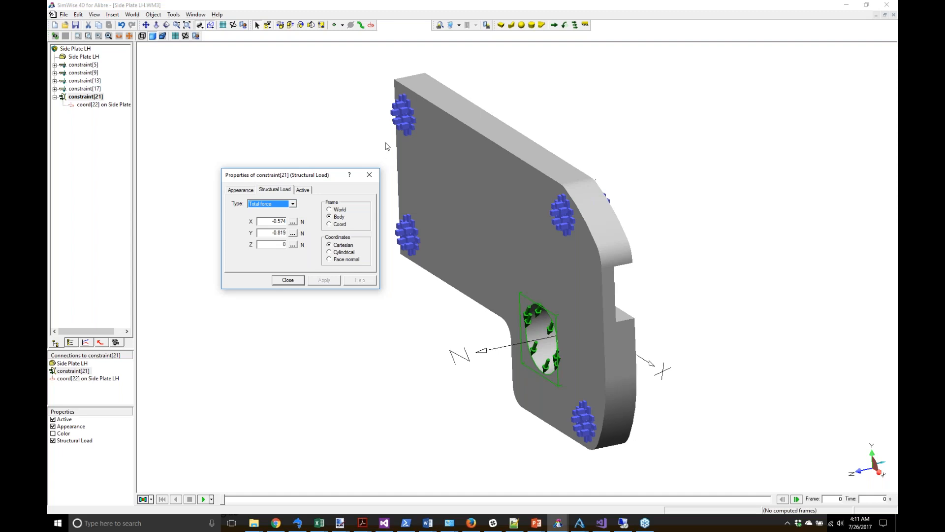
Step: Set constraint[21]'s force to X 0 and Y -500 N in the Body frame
{"action": "key", "text": "Tab"}
{"action": "type", "text": "0"}
{"action": "key", "text": "Tab"}
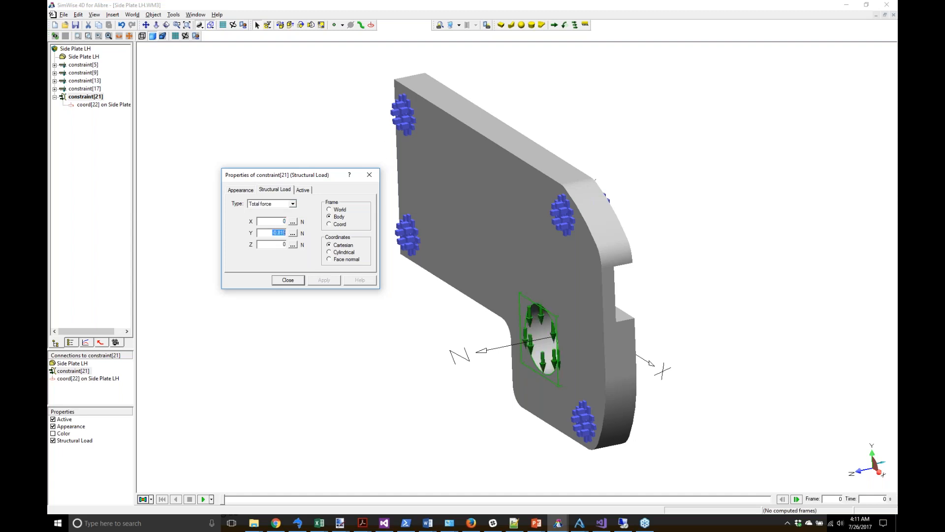
{"action": "left_click", "coordinate": [339, 225]}
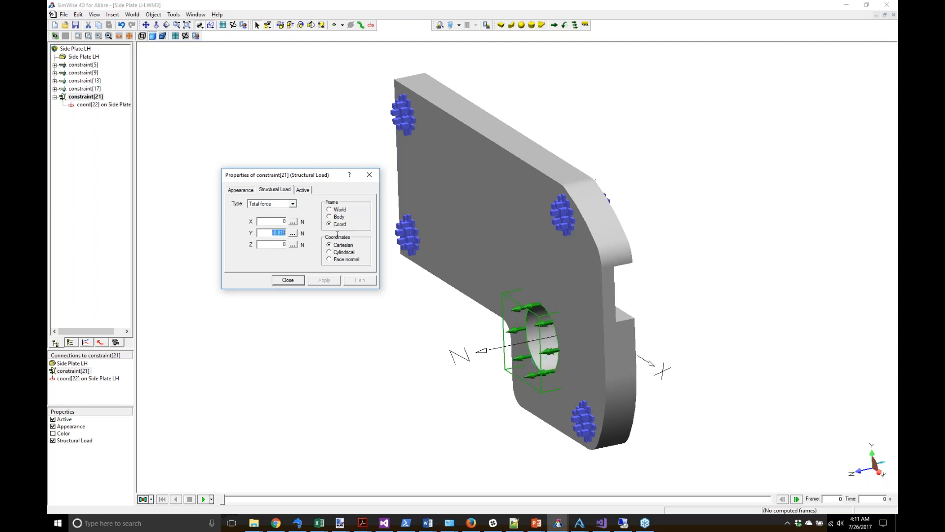
{"action": "type", "text": "-500"}
{"action": "left_click", "coordinate": [339, 217]}
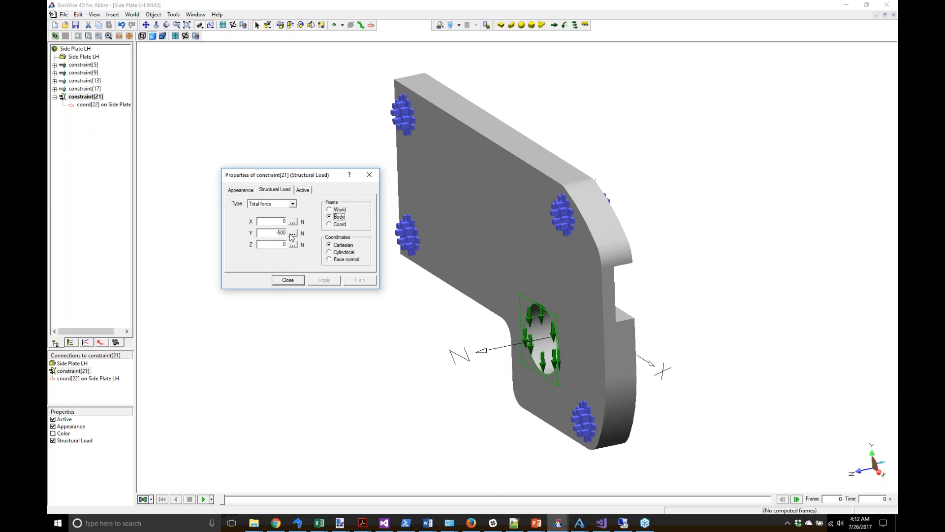
{"action": "left_click", "coordinate": [287, 280]}
{"action": "right_click", "coordinate": [479, 186]}
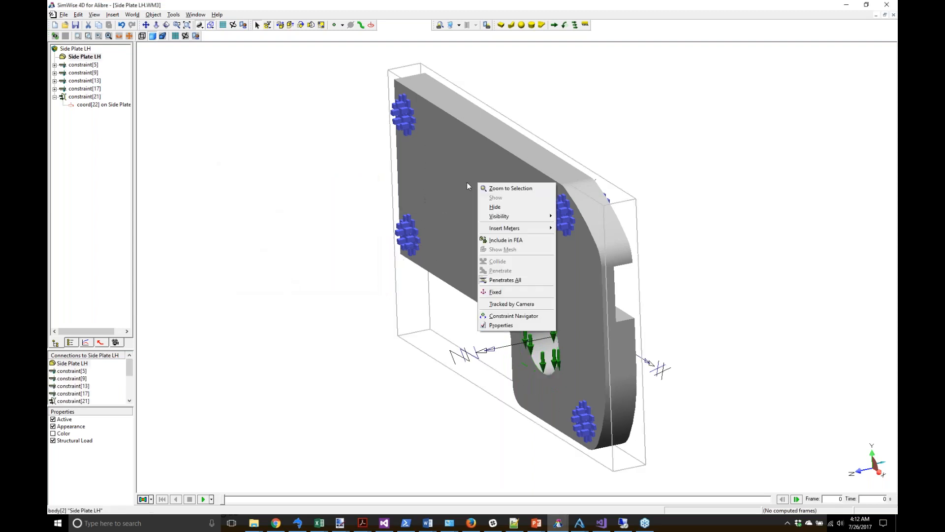
Step: Include the plate in FEA, generate its mesh and show it on the model
{"action": "left_click", "coordinate": [501, 325]}
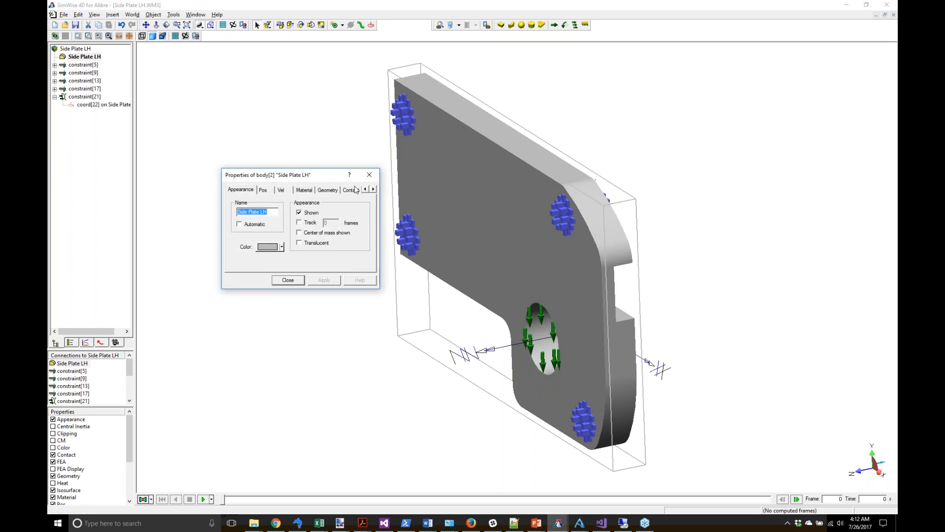
{"action": "left_click", "coordinate": [373, 190]}
{"action": "left_click", "coordinate": [373, 189]}
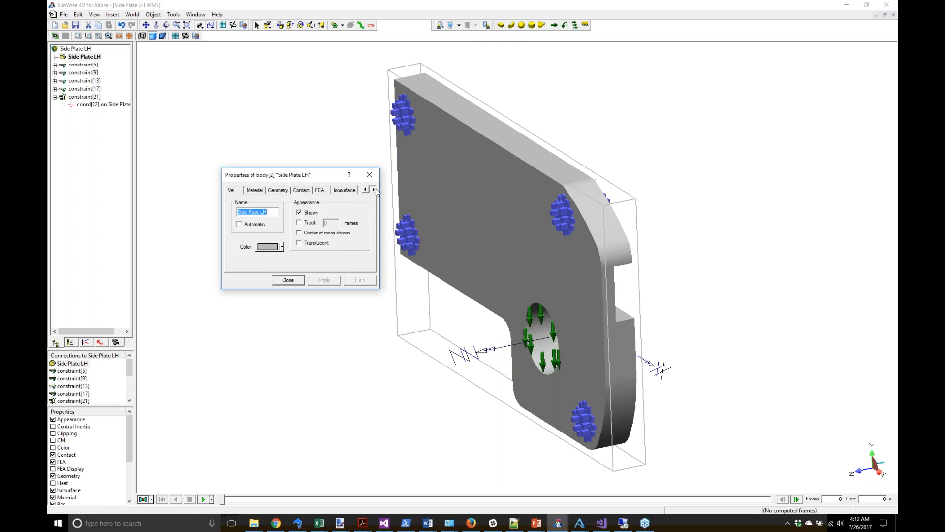
{"action": "left_click", "coordinate": [319, 191]}
{"action": "left_click_drag", "start_coordinate": [289, 176], "coordinate": [223, 99]}
{"action": "left_click", "coordinate": [197, 126]}
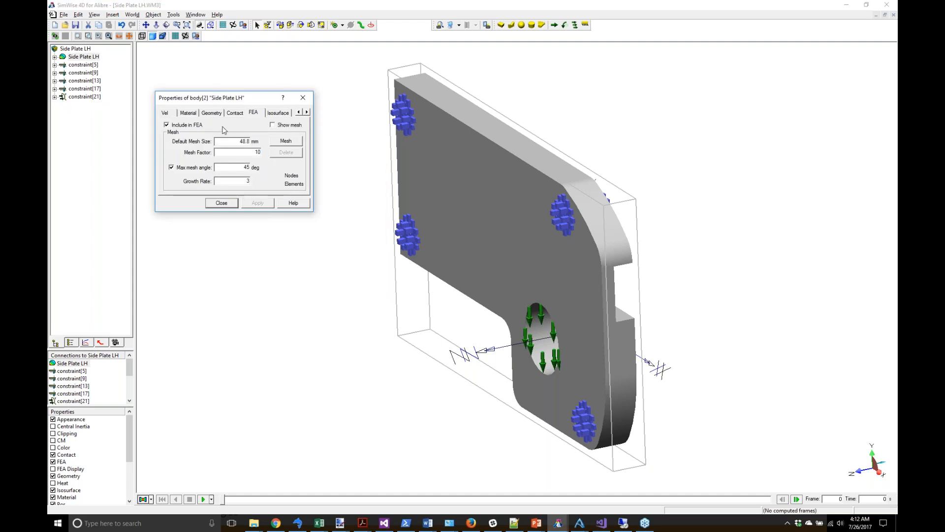
{"action": "left_click", "coordinate": [276, 141]}
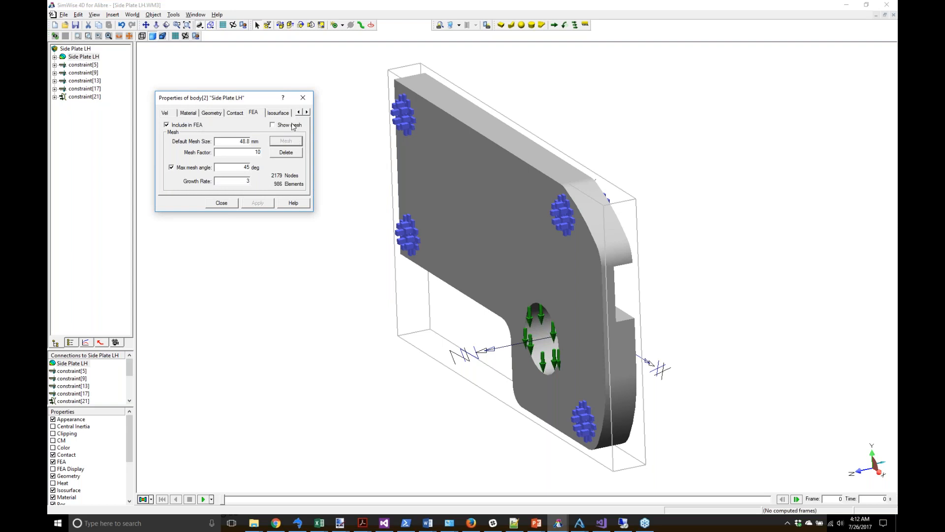
{"action": "left_click", "coordinate": [288, 126]}
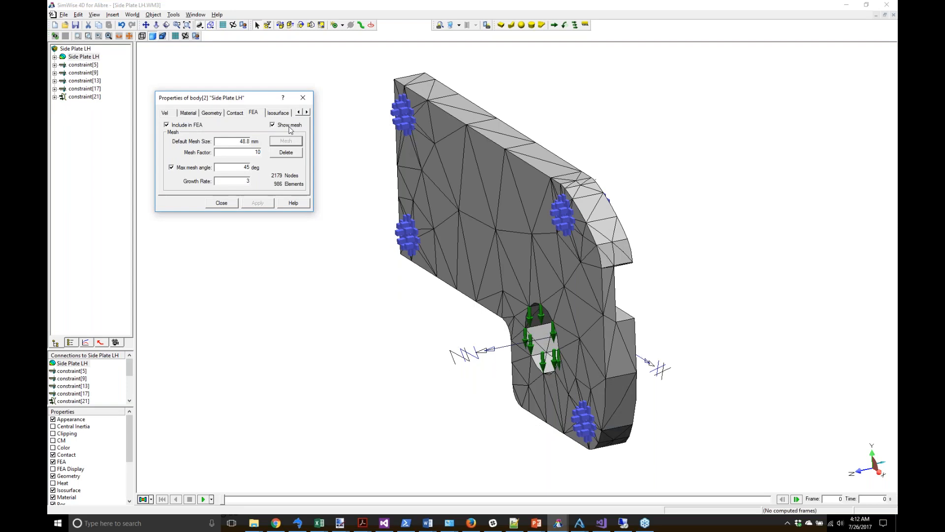
Step: Change Mesh Factor to 5 and regenerate a finer mesh of 2511 nodes, 1150 elements
{"action": "double_click", "coordinate": [257, 153]}
{"action": "type", "text": "5"}
{"action": "key", "text": "Return"}
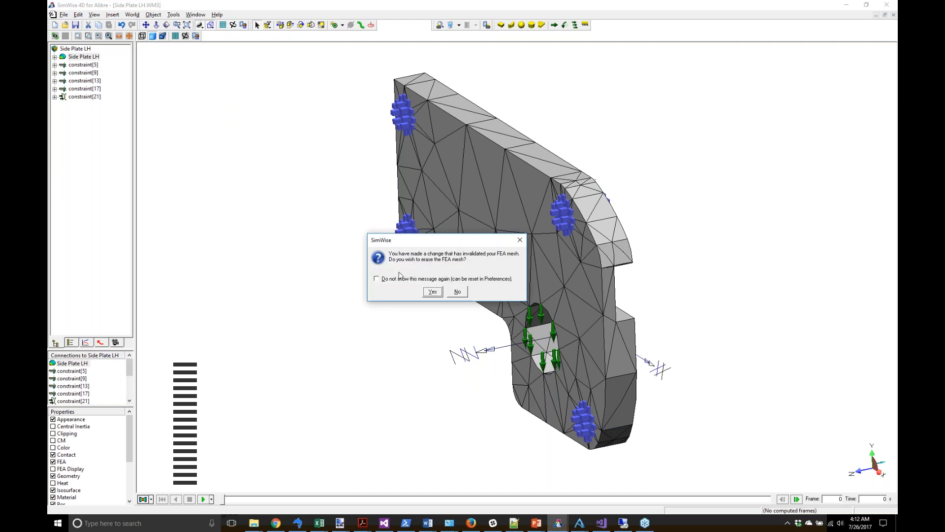
{"action": "left_click", "coordinate": [432, 292]}
{"action": "right_click", "coordinate": [452, 228]}
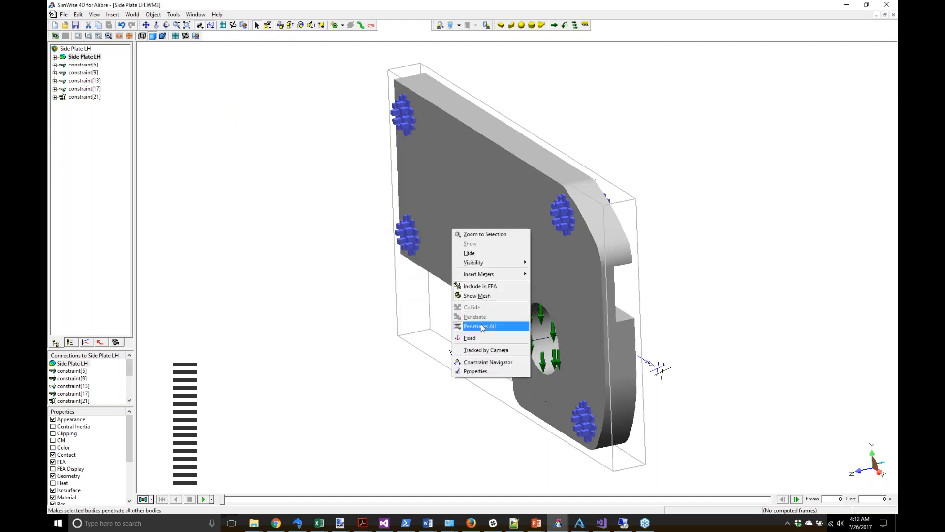
{"action": "left_click", "coordinate": [478, 371]}
{"action": "left_click", "coordinate": [293, 142]}
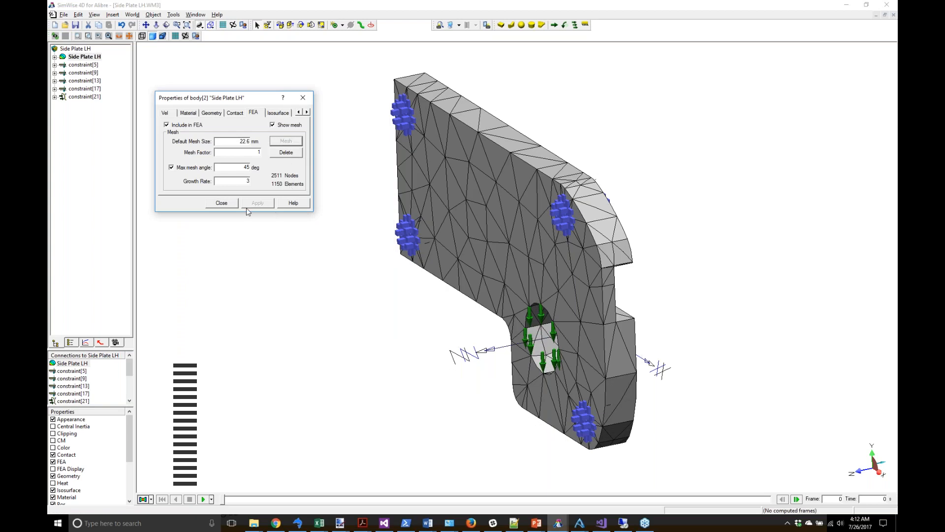
{"action": "left_click", "coordinate": [223, 203]}
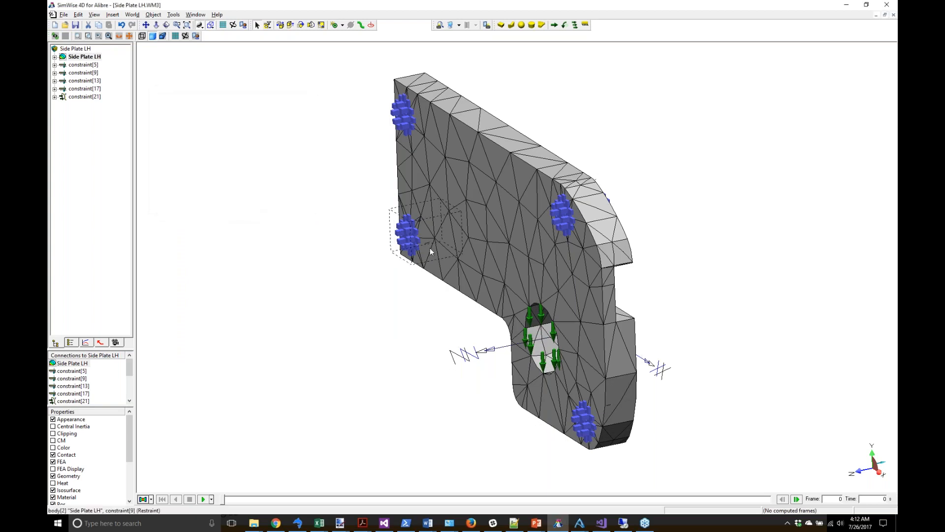
{"action": "left_click", "coordinate": [396, 318]}
{"action": "middle_click_drag", "start_coordinate": [398, 318], "coordinate": [420, 317]}
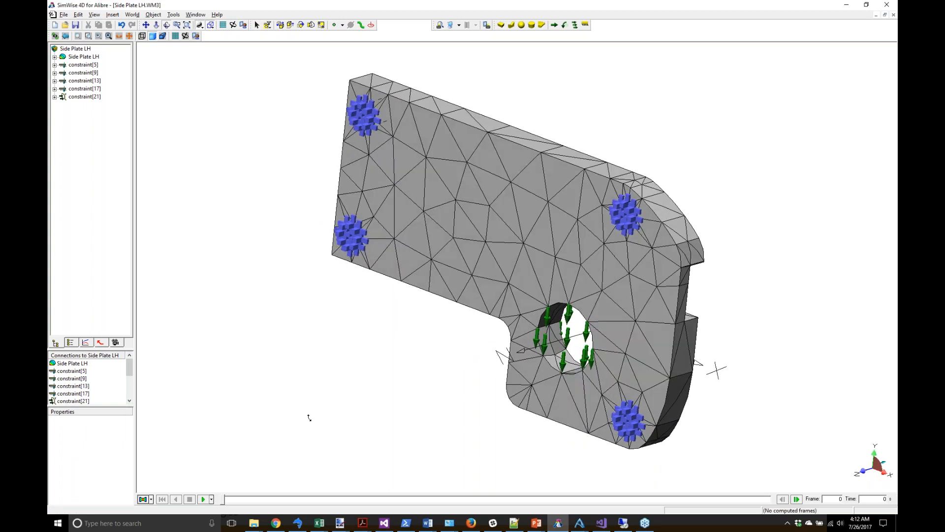
Step: Run the von Mises stress simulation (peak 1.51e+7 Pa) and show the plate's deformed shape
{"action": "left_click", "coordinate": [143, 499]}
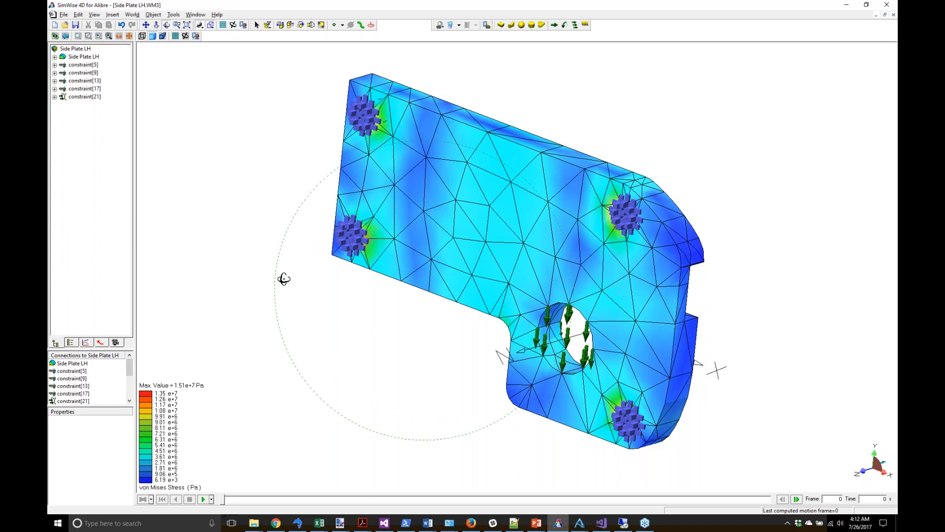
{"action": "left_click", "coordinate": [84, 57]}
{"action": "right_click", "coordinate": [88, 58]}
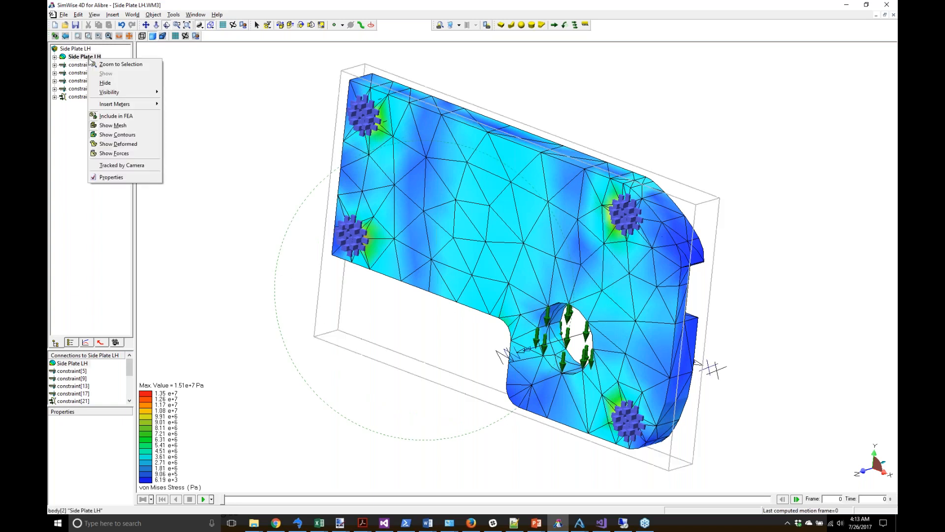
{"action": "left_click", "coordinate": [108, 144]}
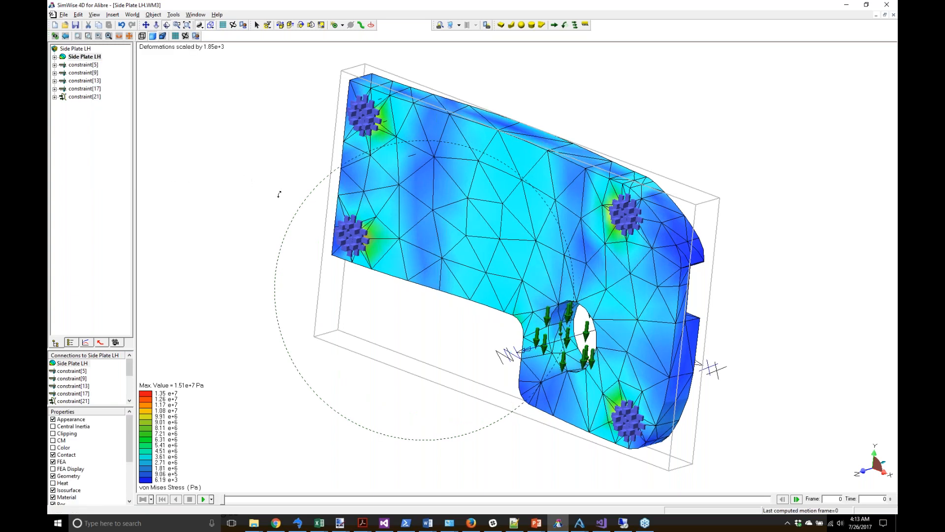
{"action": "left_click_drag", "start_coordinate": [390, 302], "coordinate": [367, 298]}
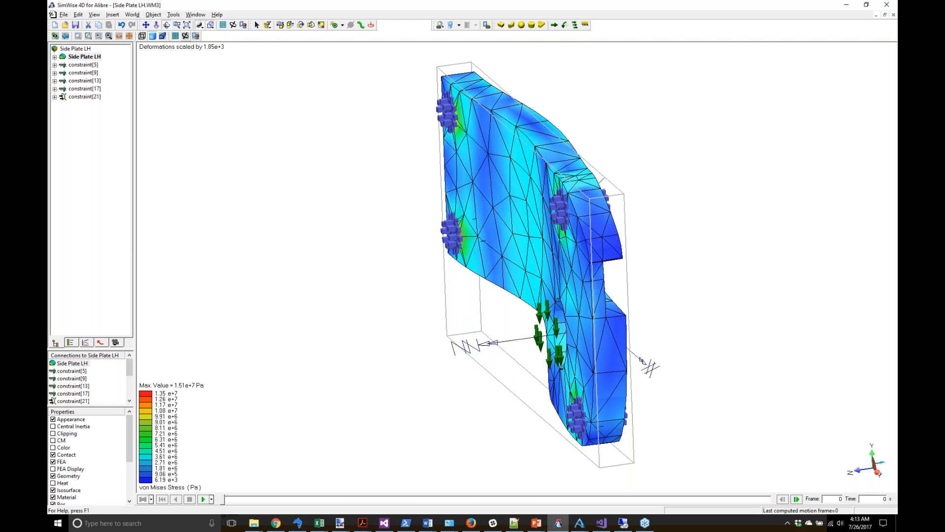
{"action": "left_click", "coordinate": [186, 36]}
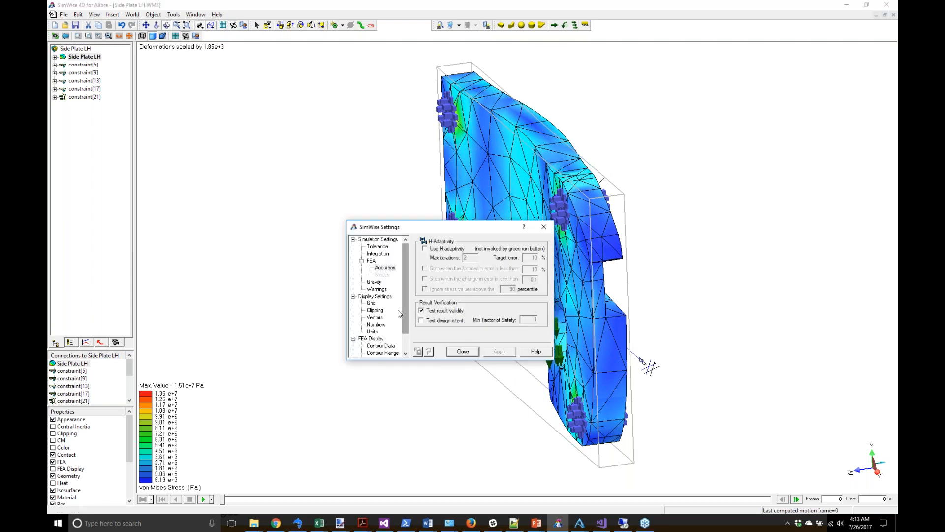
Step: Turn gravity off in the simulation settings, discarding the current FEA results
{"action": "left_click", "coordinate": [376, 283]}
{"action": "left_click", "coordinate": [433, 242]}
{"action": "left_click", "coordinate": [434, 291]}
{"action": "left_click", "coordinate": [462, 350]}
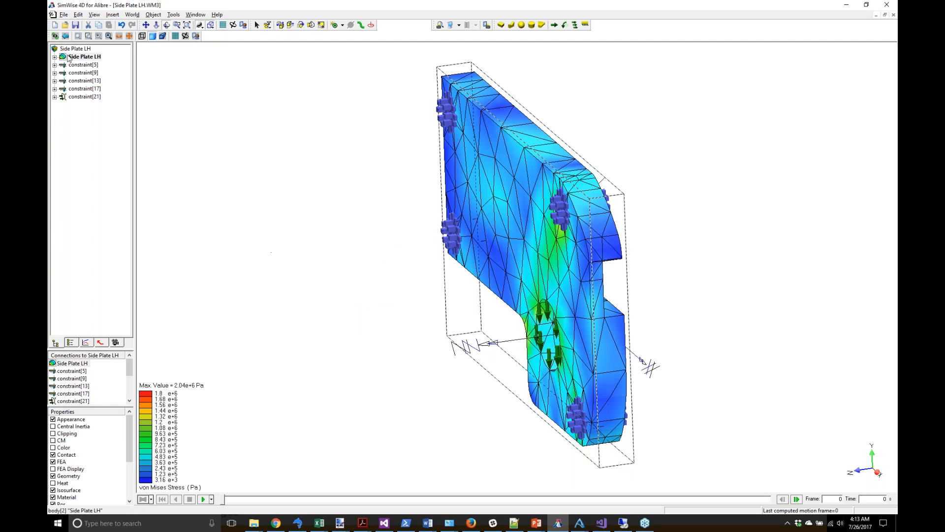
Step: Show von Mises stress contours on the side plate, turned so its hole faces the viewer
{"action": "right_click", "coordinate": [85, 58]}
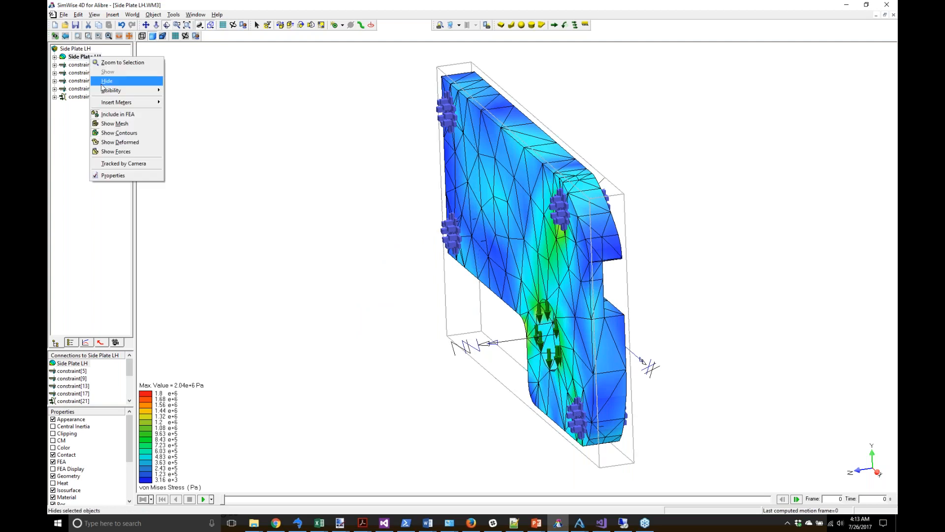
{"action": "left_click", "coordinate": [108, 142]}
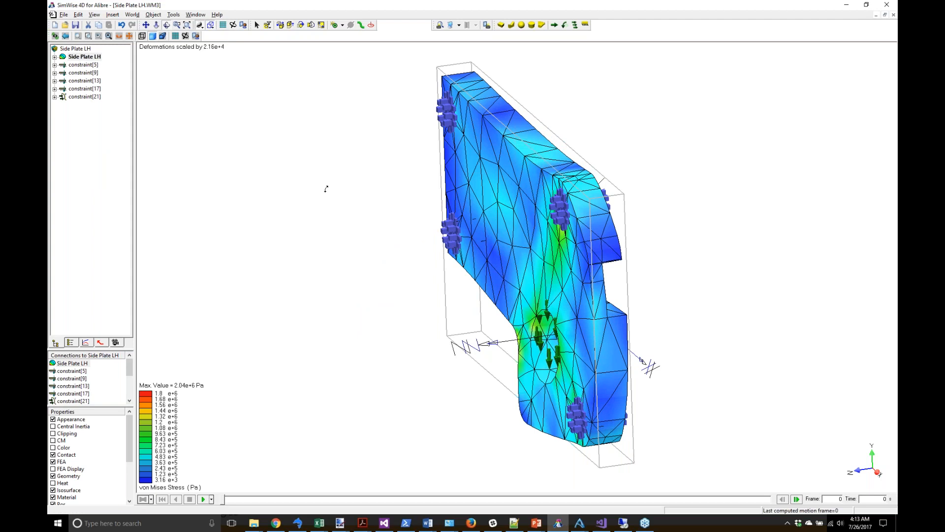
{"action": "left_click_drag", "start_coordinate": [391, 281], "coordinate": [421, 282]}
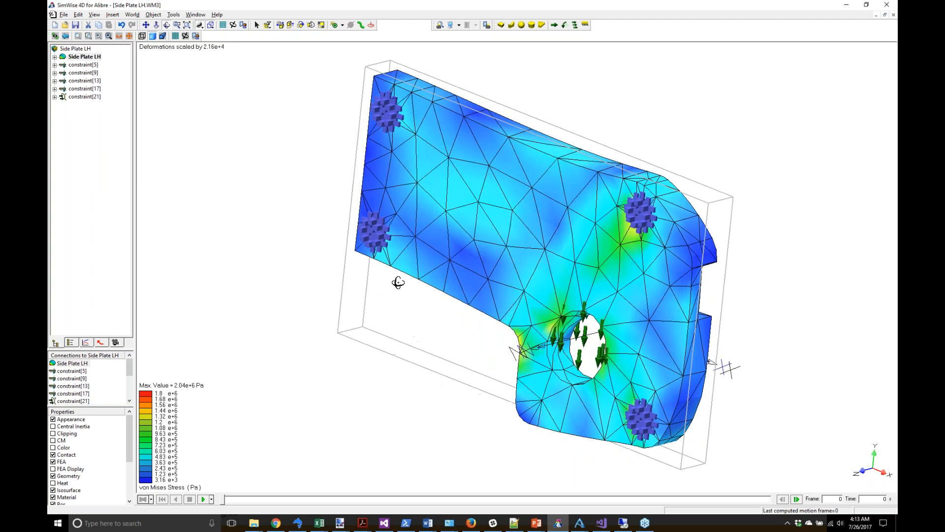
{"action": "left_click", "coordinate": [211, 500]}
Step: Play the stress results by load factor, then rewind to frame 0
{"action": "left_click", "coordinate": [227, 488]}
{"action": "left_click", "coordinate": [203, 499]}
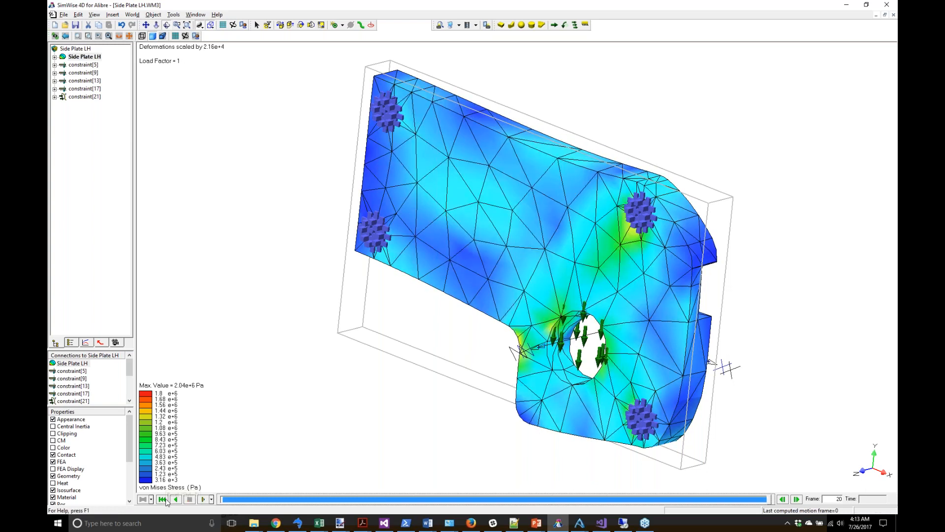
{"action": "left_click", "coordinate": [162, 499]}
Step: Erase the computed stress history and reopen the simulation settings
{"action": "left_click", "coordinate": [155, 17]}
{"action": "left_click", "coordinate": [163, 52]}
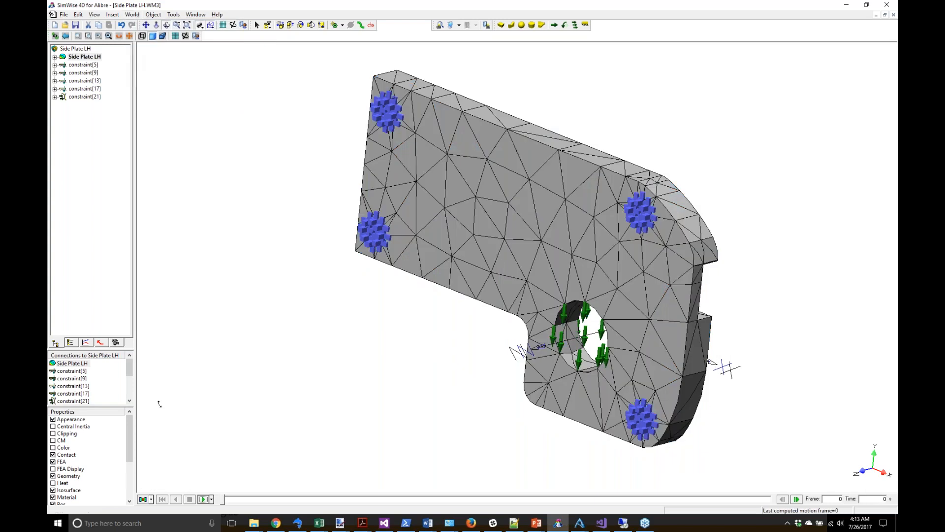
{"action": "left_click", "coordinate": [151, 500]}
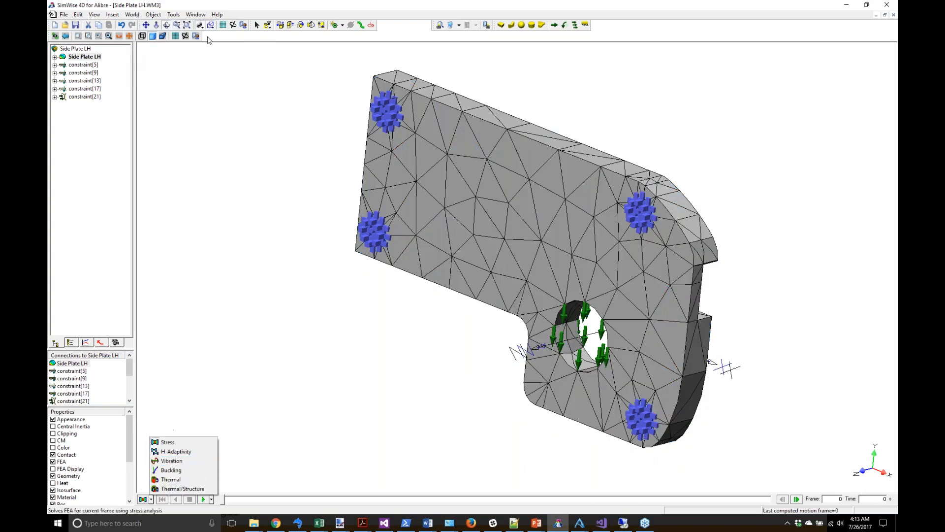
{"action": "left_click", "coordinate": [185, 37]}
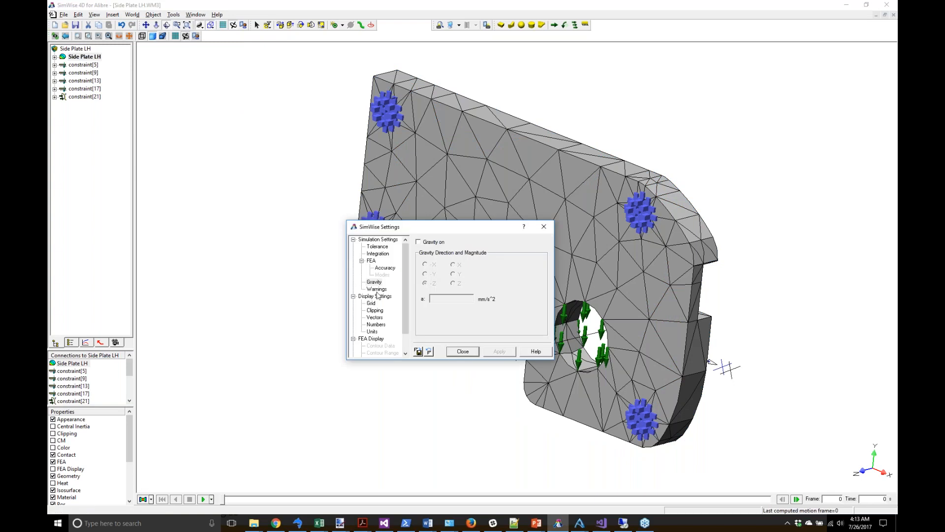
Step: Set FEA to Vibration with the 8 lowest modes and run it, yielding 257 /s
{"action": "left_click", "coordinate": [372, 261]}
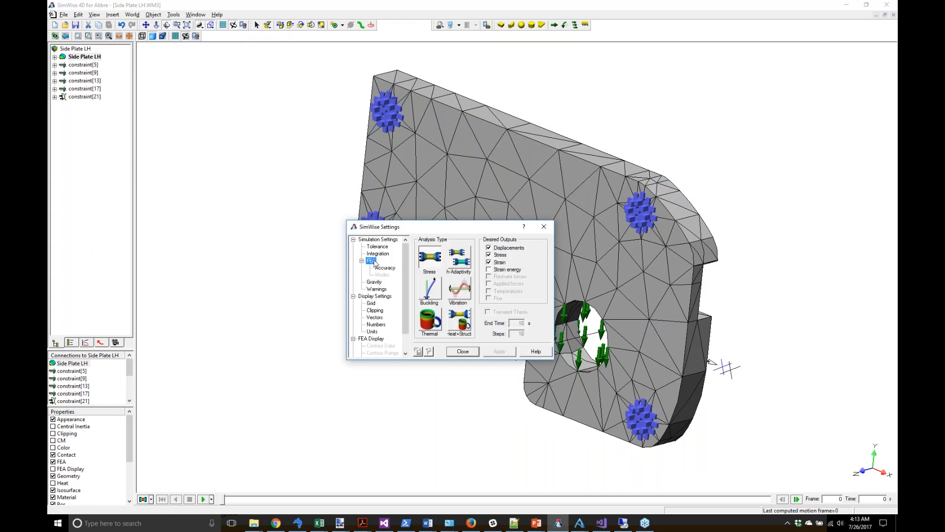
{"action": "left_click", "coordinate": [457, 293]}
{"action": "left_click", "coordinate": [382, 275]}
{"action": "double_click", "coordinate": [443, 253]}
{"action": "type", "text": "8"}
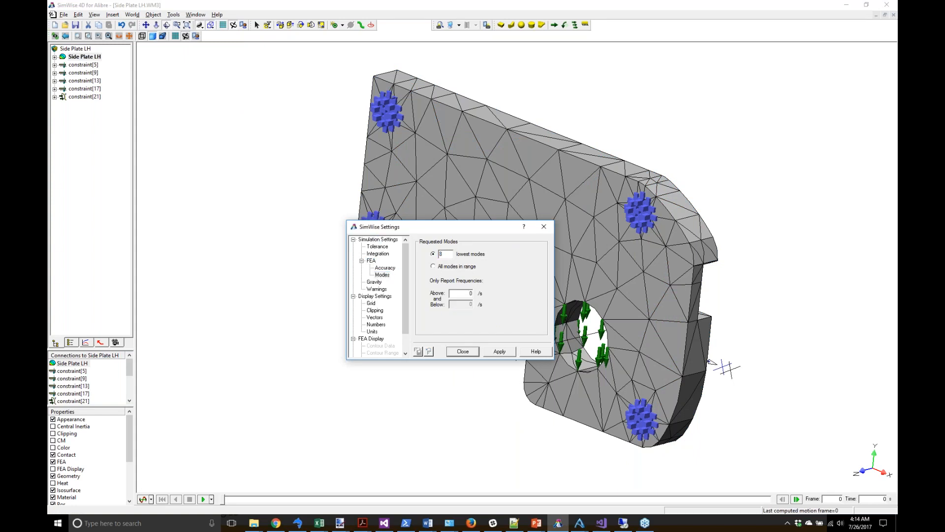
{"action": "left_click", "coordinate": [466, 353]}
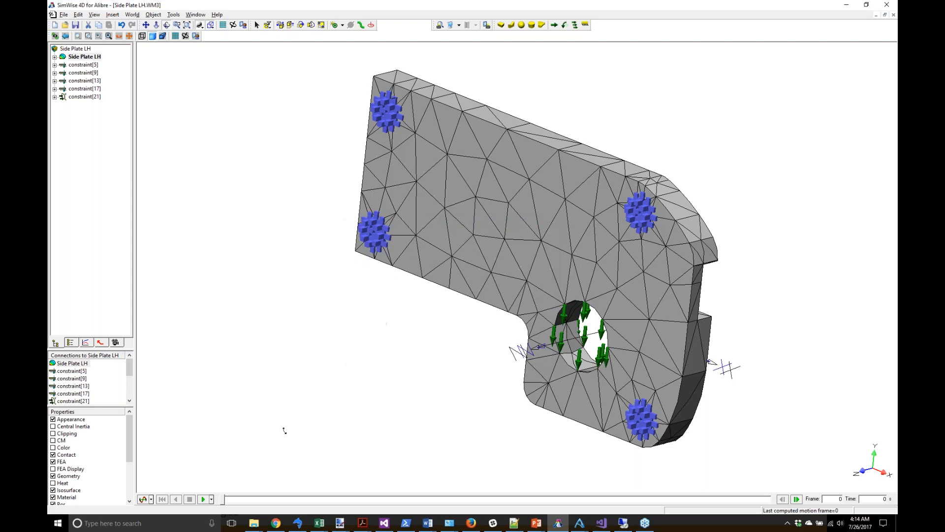
{"action": "left_click", "coordinate": [142, 500]}
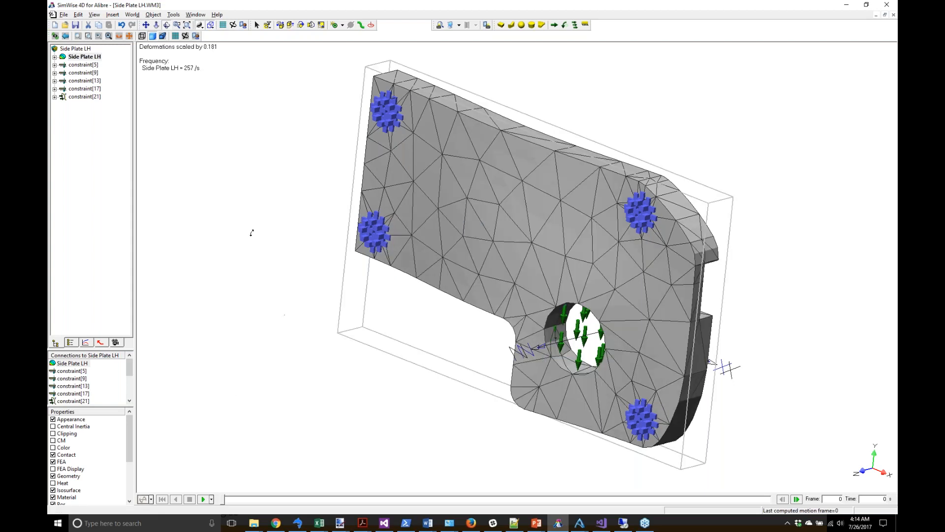
Step: Animate the 257 /s mode shape with mode playback and stop it at frame 13
{"action": "left_click_drag", "start_coordinate": [345, 201], "coordinate": [410, 252]}
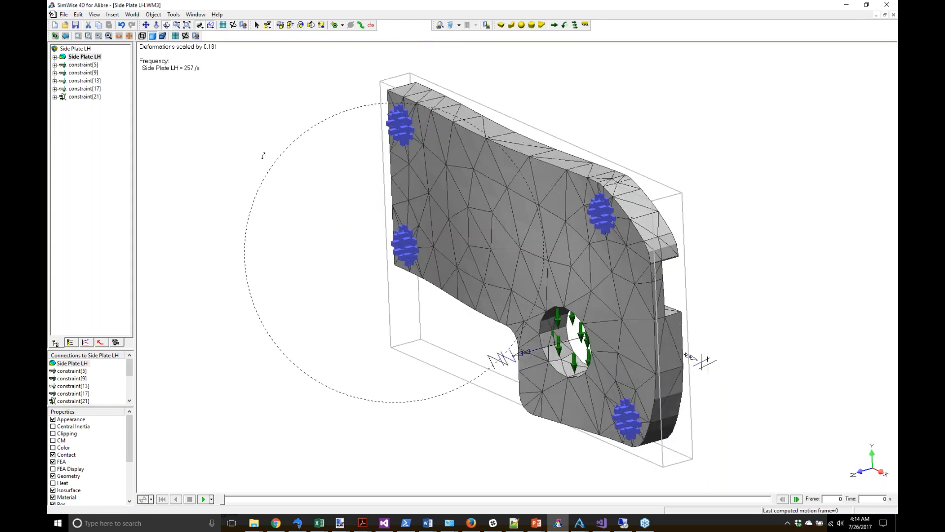
{"action": "left_click", "coordinate": [211, 499]}
{"action": "left_click", "coordinate": [221, 483]}
{"action": "left_click", "coordinate": [203, 500]}
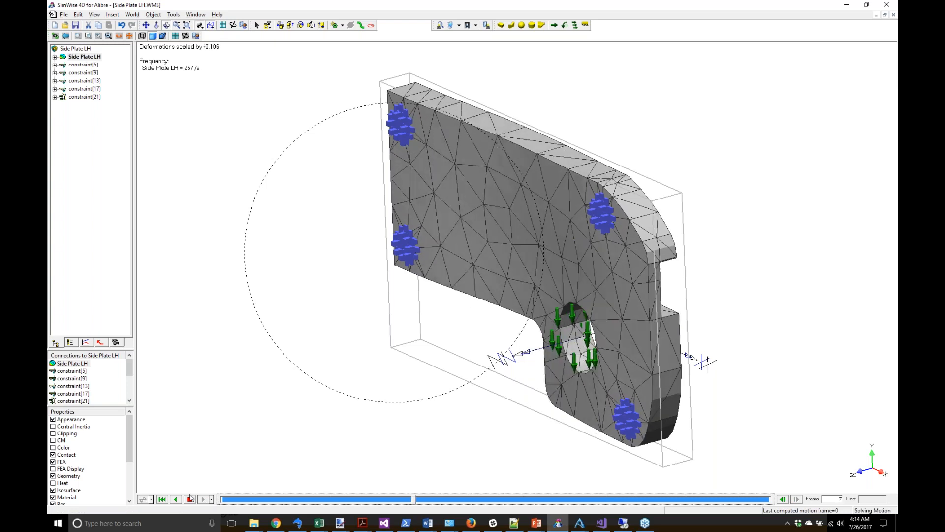
{"action": "left_click", "coordinate": [191, 500]}
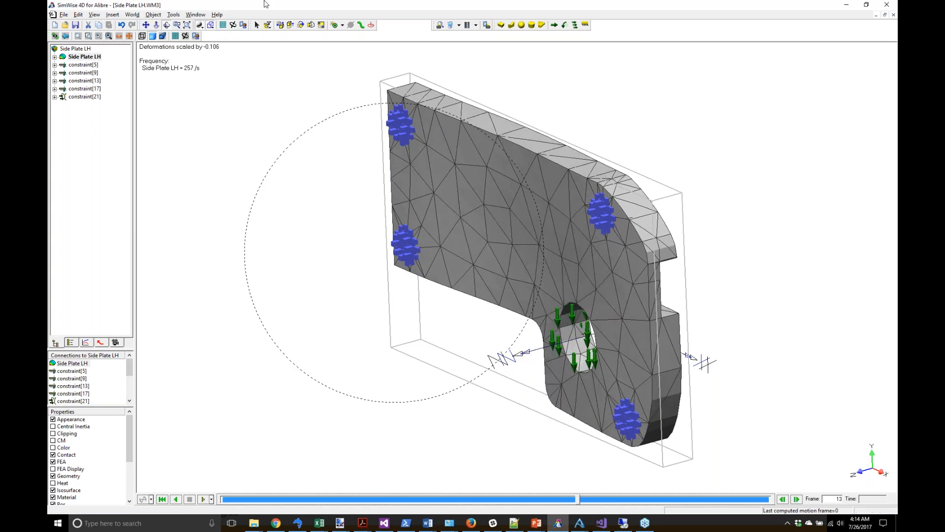
{"action": "left_click", "coordinate": [224, 25]}
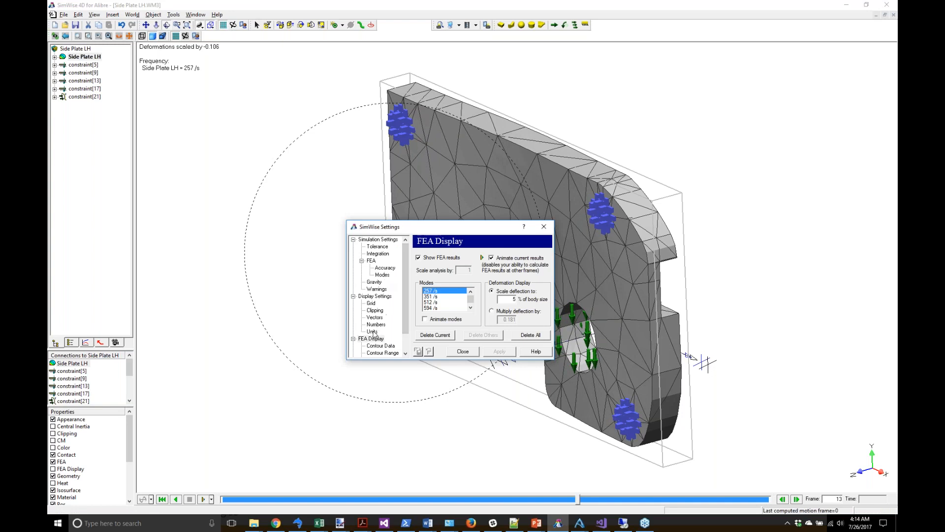
Step: Display the 666 /s vibration mode, animate it, and deselect the plate
{"action": "left_click", "coordinate": [470, 307]}
{"action": "left_click", "coordinate": [437, 309]}
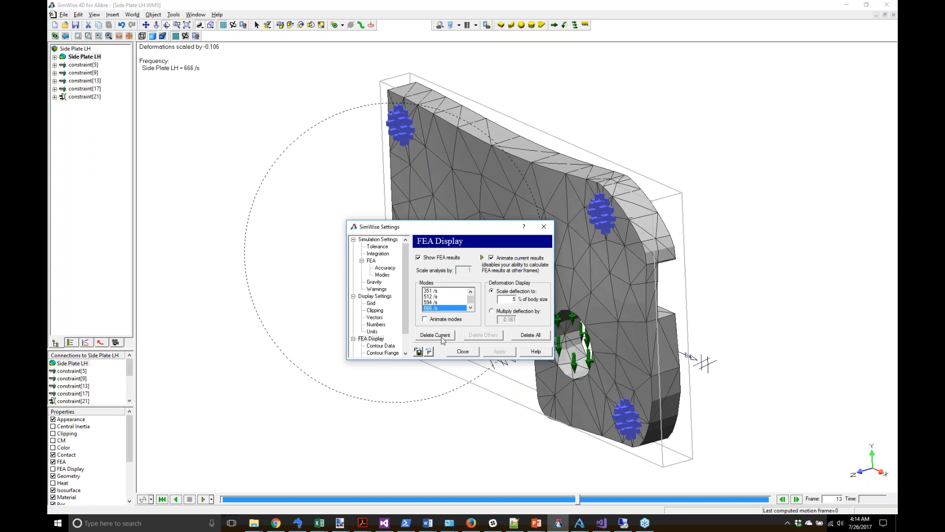
{"action": "left_click", "coordinate": [461, 351]}
{"action": "left_click", "coordinate": [203, 499]}
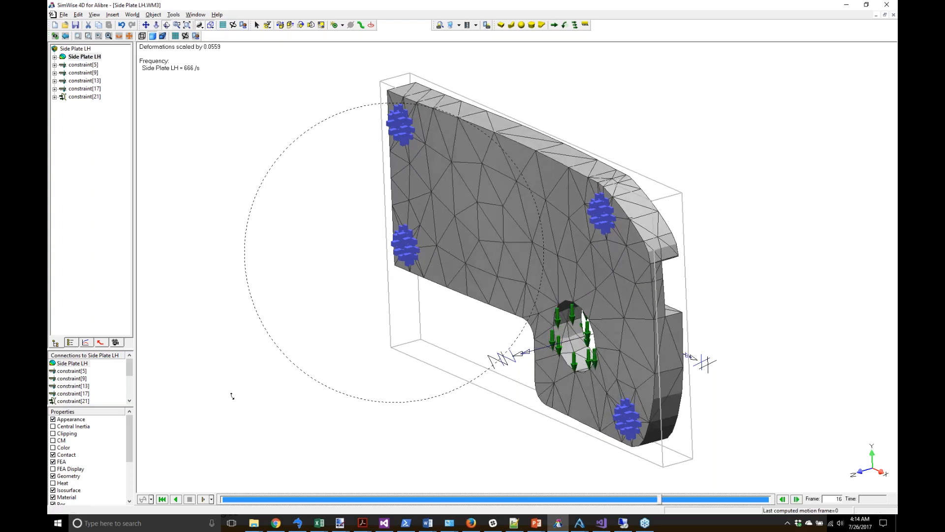
{"action": "key", "text": "Escape"}
{"action": "left_click", "coordinate": [290, 292]}
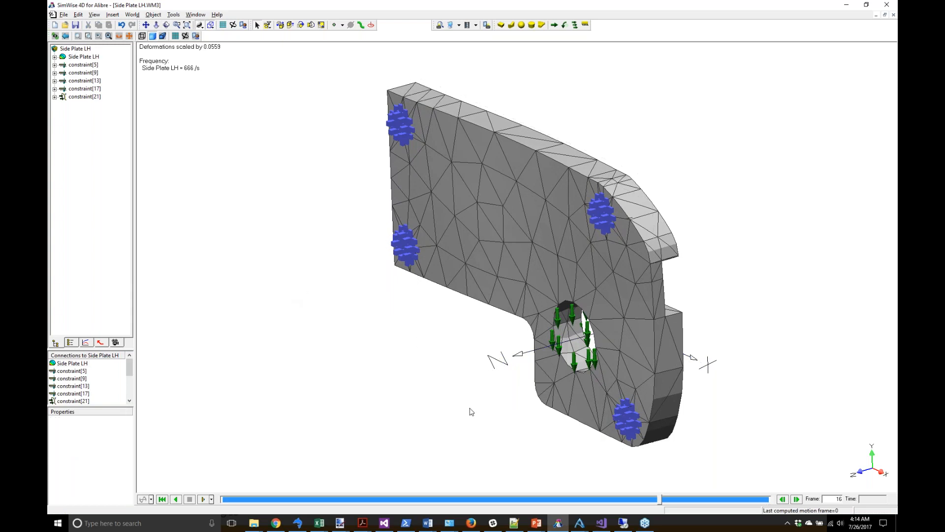
Step: Suppress the Fixture Top and Fixture Base blocks in the Mechanical Clamp assembly
{"action": "mouse_move", "coordinate": [577, 525]}
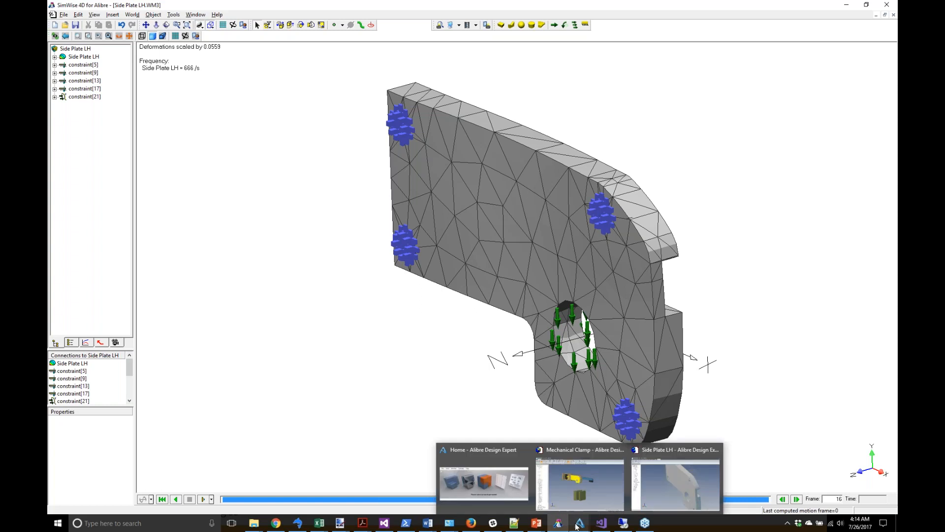
{"action": "left_click", "coordinate": [589, 498]}
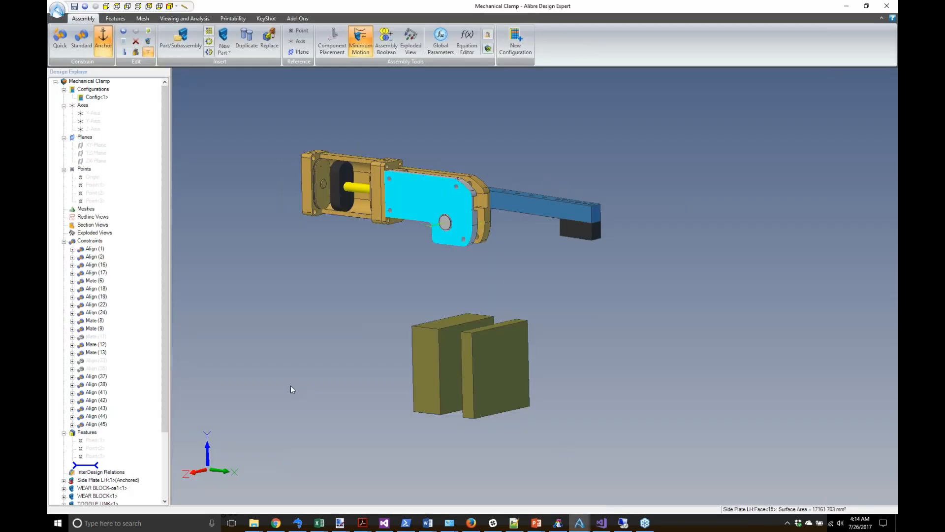
{"action": "left_click_drag", "start_coordinate": [167, 393], "coordinate": [167, 458]}
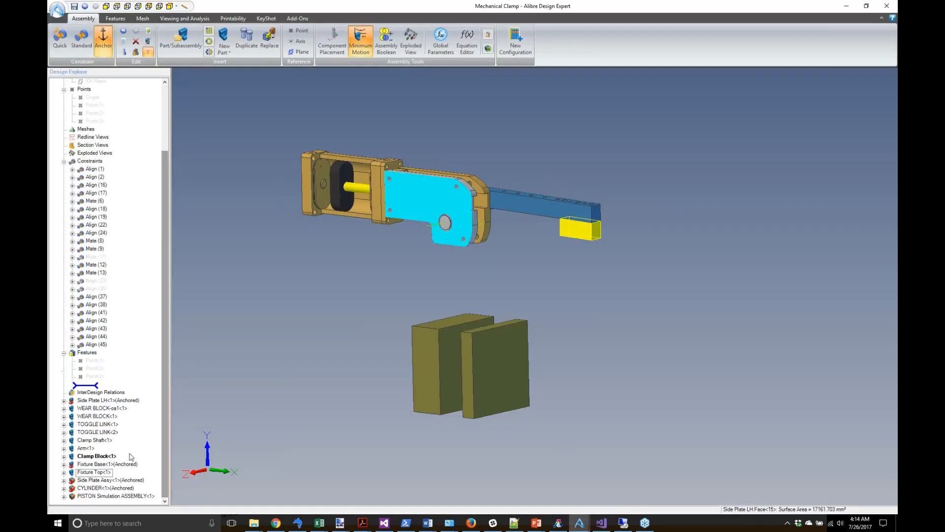
{"action": "left_click", "coordinate": [110, 471]}
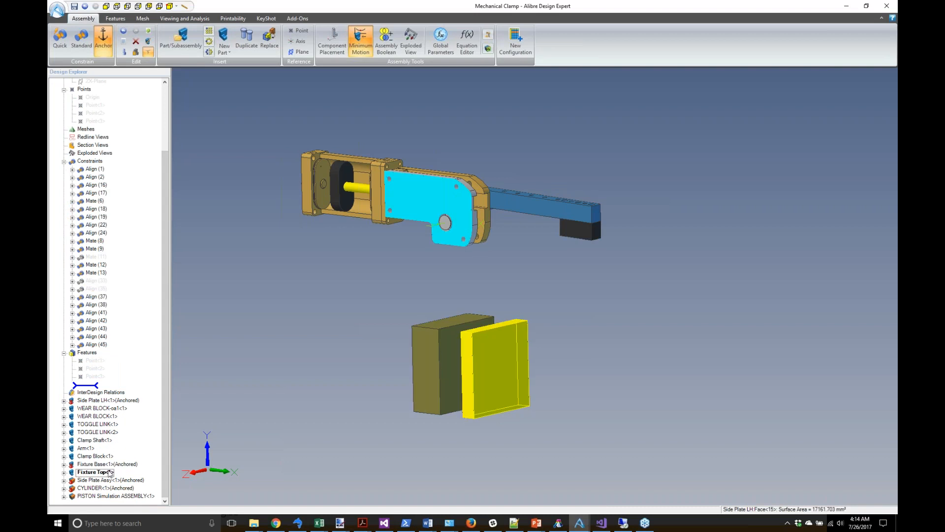
{"action": "left_click", "coordinate": [110, 464], "text": "ctrl"}
{"action": "right_click", "coordinate": [111, 466]}
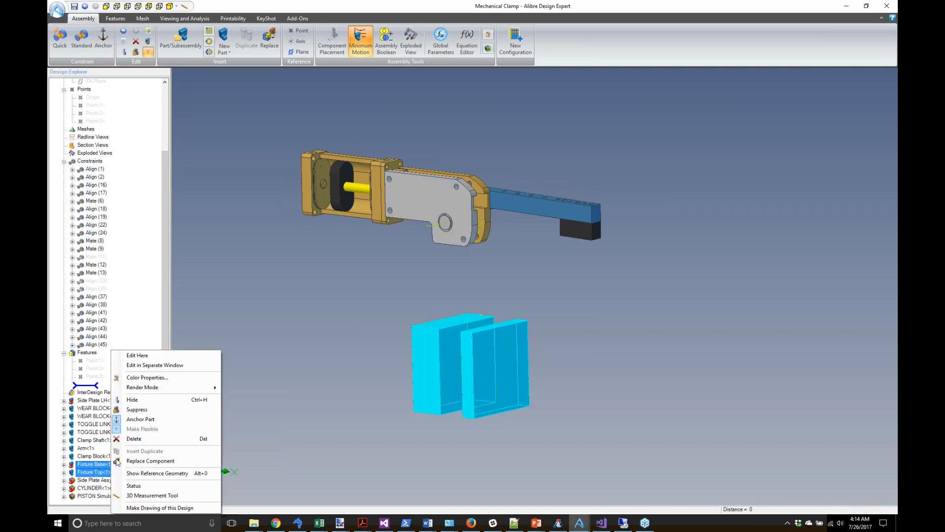
{"action": "left_click", "coordinate": [145, 409]}
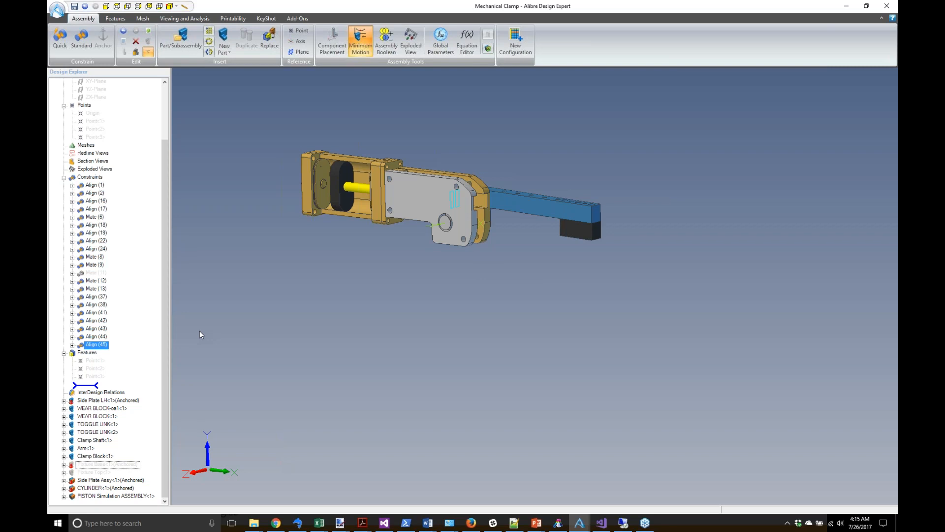
Step: Export the Mechanical Clamp assembly to SimWise through Add-Ons > SimWise
{"action": "left_click_drag", "start_coordinate": [168, 264], "coordinate": [168, 156]}
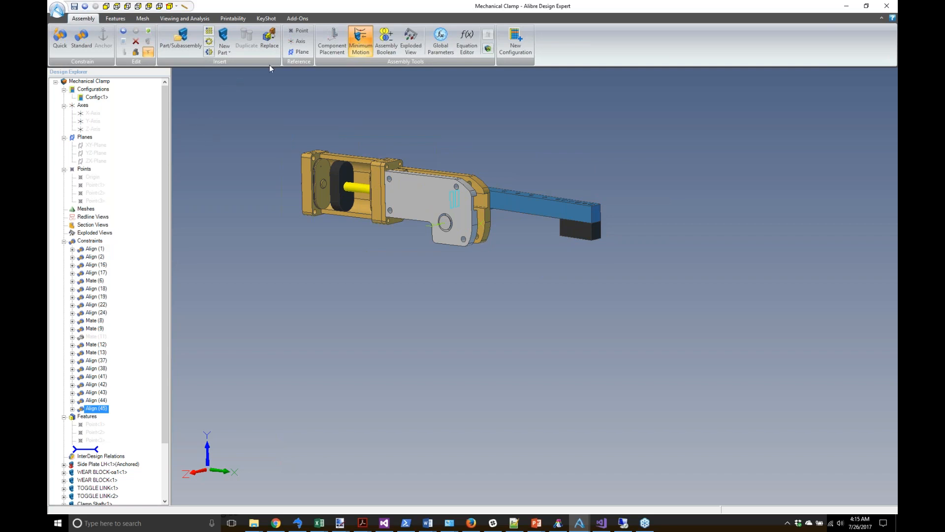
{"action": "left_click", "coordinate": [304, 19]}
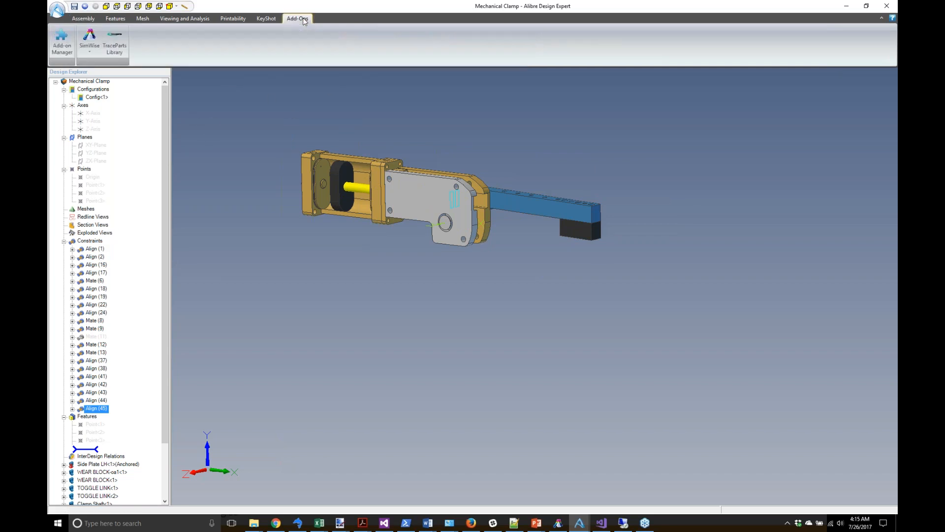
{"action": "left_click", "coordinate": [90, 49]}
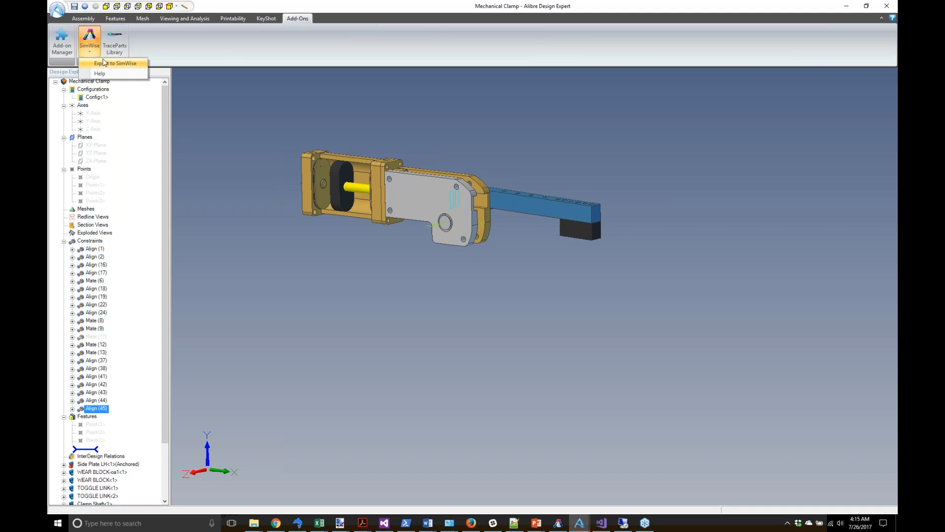
{"action": "left_click", "coordinate": [103, 63]}
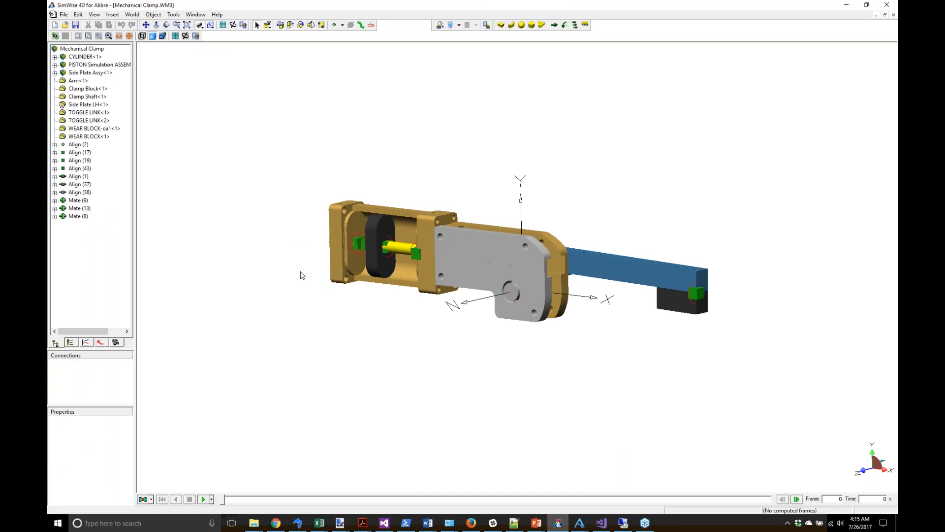
Step: Hide the Side Plate LH part to expose the linkage
{"action": "left_click", "coordinate": [468, 260]}
{"action": "right_click", "coordinate": [468, 259]}
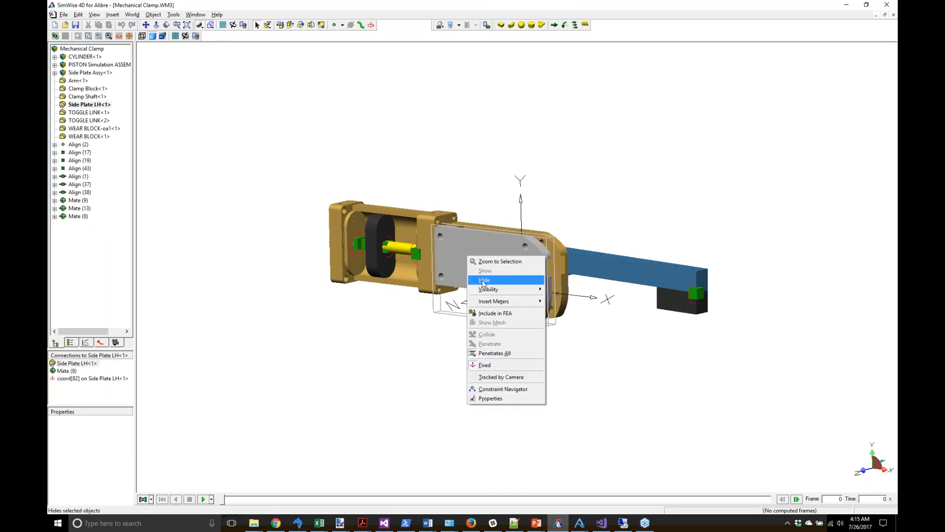
{"action": "left_click", "coordinate": [484, 286]}
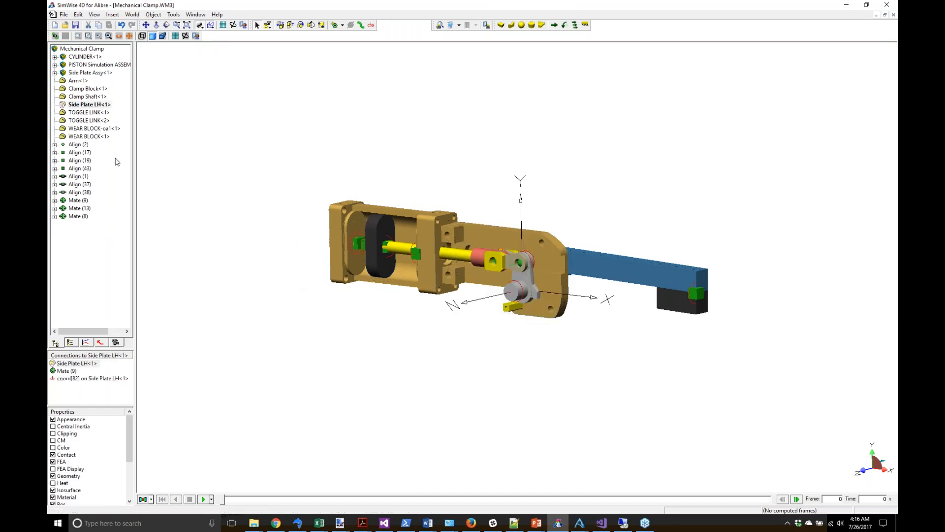
Step: Inspect the Align (19), (17), (1), (37) and Mate (9) constraints, then return to Alibre
{"action": "left_click", "coordinate": [82, 83]}
{"action": "left_click", "coordinate": [90, 161]}
{"action": "left_click", "coordinate": [84, 152]}
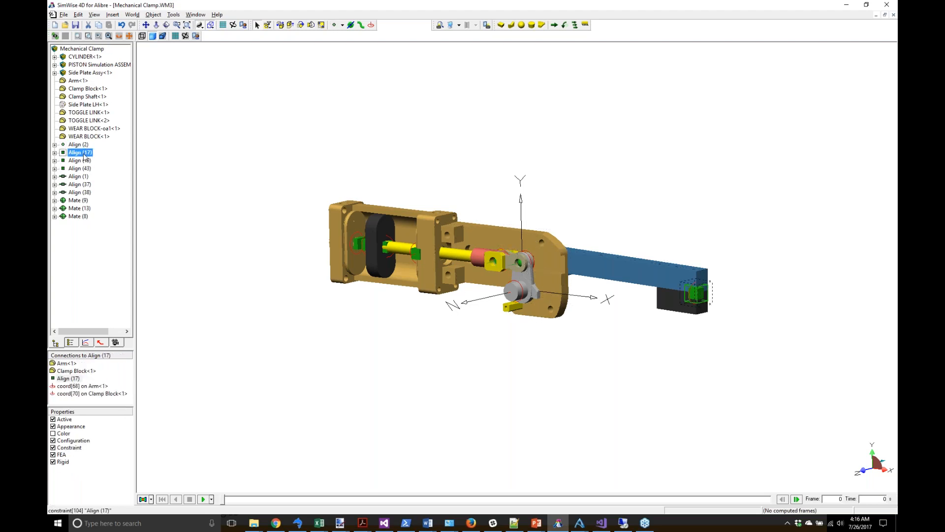
{"action": "left_click", "coordinate": [85, 160]}
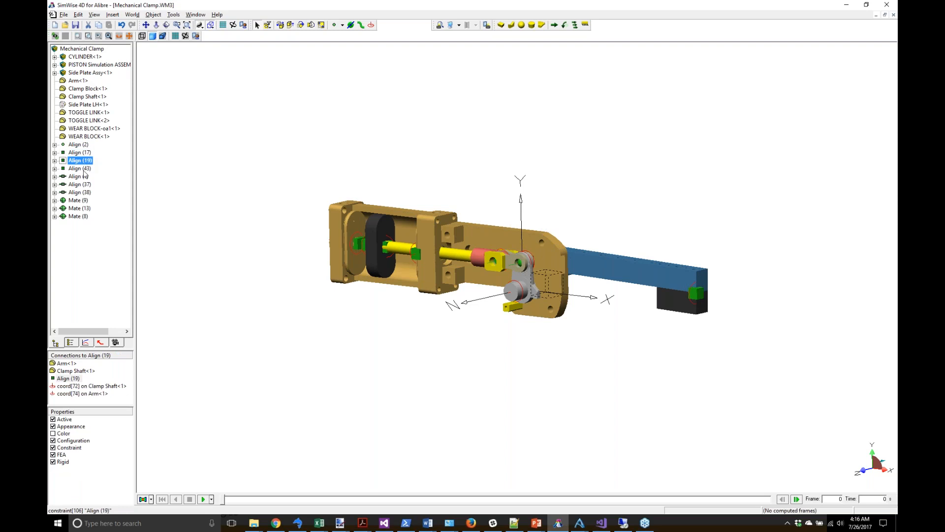
{"action": "left_click", "coordinate": [84, 176]}
{"action": "left_click", "coordinate": [81, 185]}
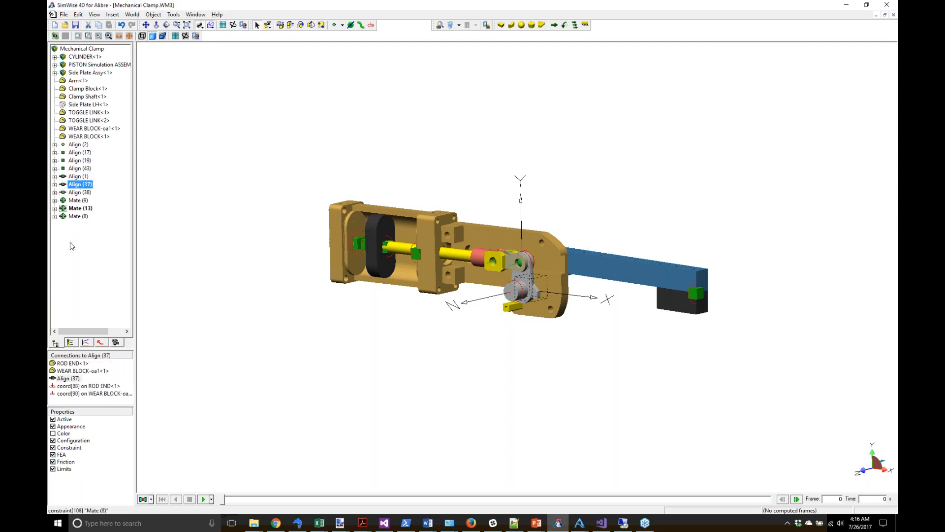
{"action": "left_click", "coordinate": [75, 201]}
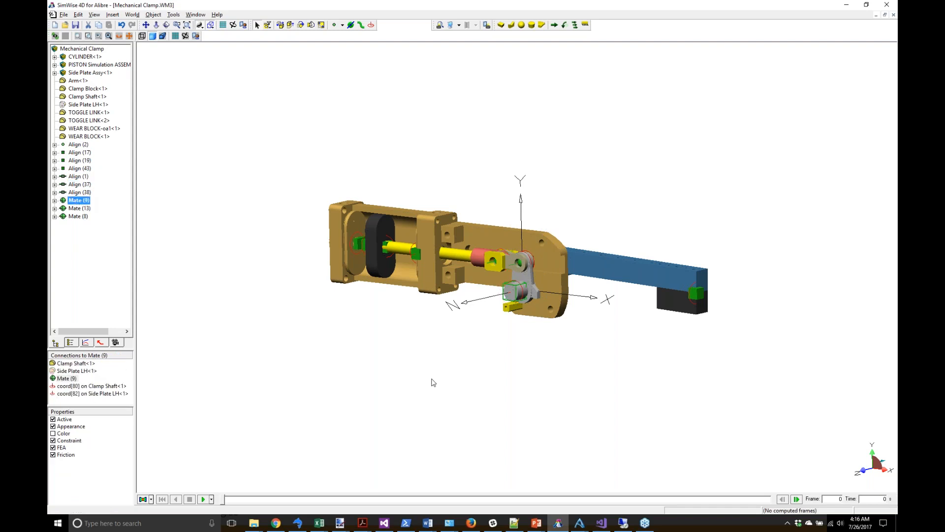
{"action": "left_click", "coordinate": [579, 522]}
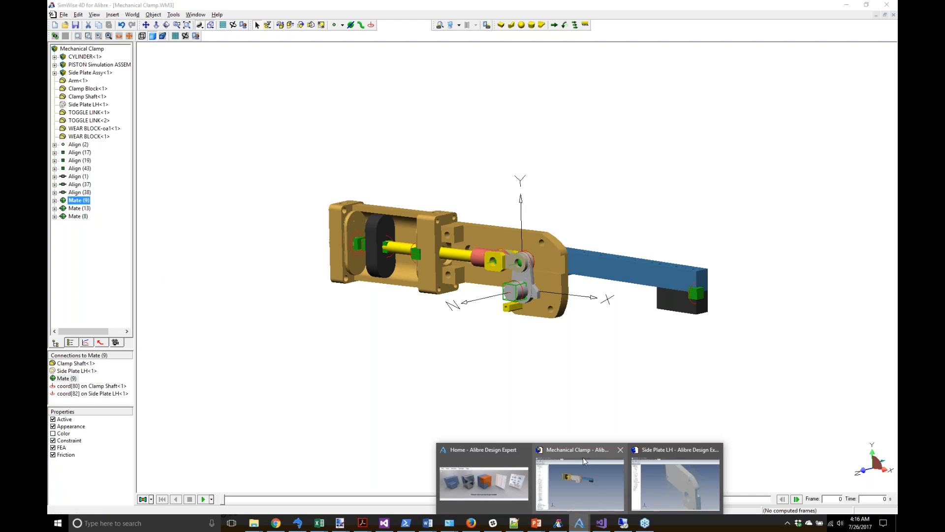
{"action": "left_click", "coordinate": [587, 462]}
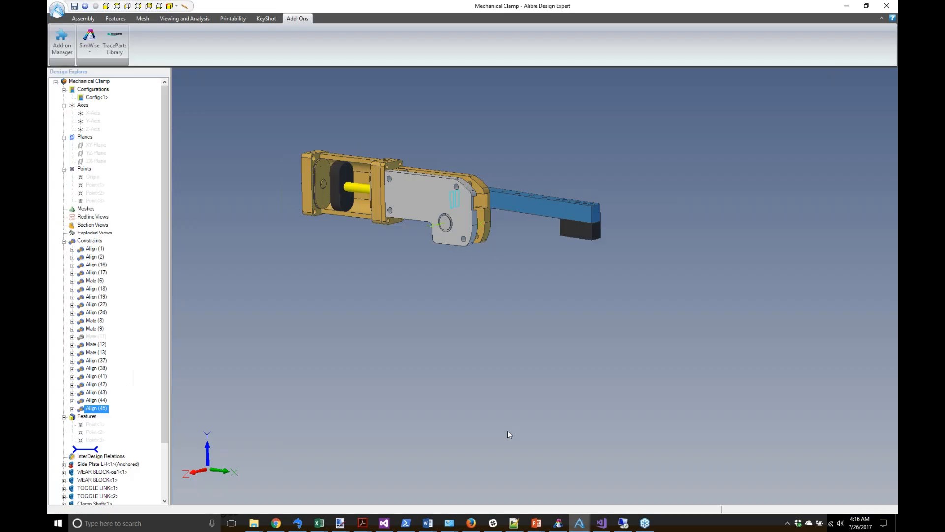
Step: Expand Mate (9) to show Clamp Shaft Point<10> and Side Plate LH Point<5>, then return to SimWise
{"action": "left_click", "coordinate": [98, 329]}
{"action": "left_click", "coordinate": [72, 329]}
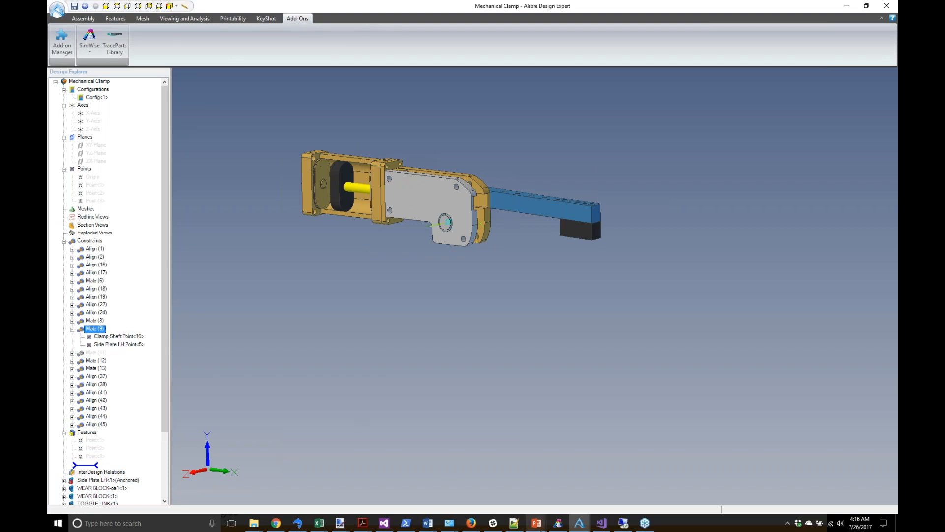
{"action": "left_click", "coordinate": [557, 523]}
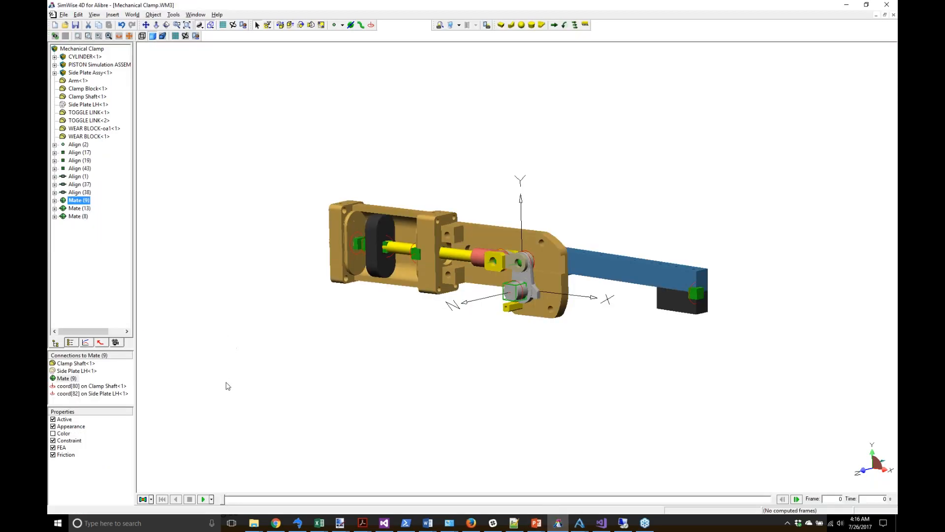
Step: Run and reset the simulation, then review the gravity settings in Simulation Settings
{"action": "left_click", "coordinate": [203, 500]}
{"action": "left_click", "coordinate": [190, 499]}
{"action": "left_click", "coordinate": [162, 499]}
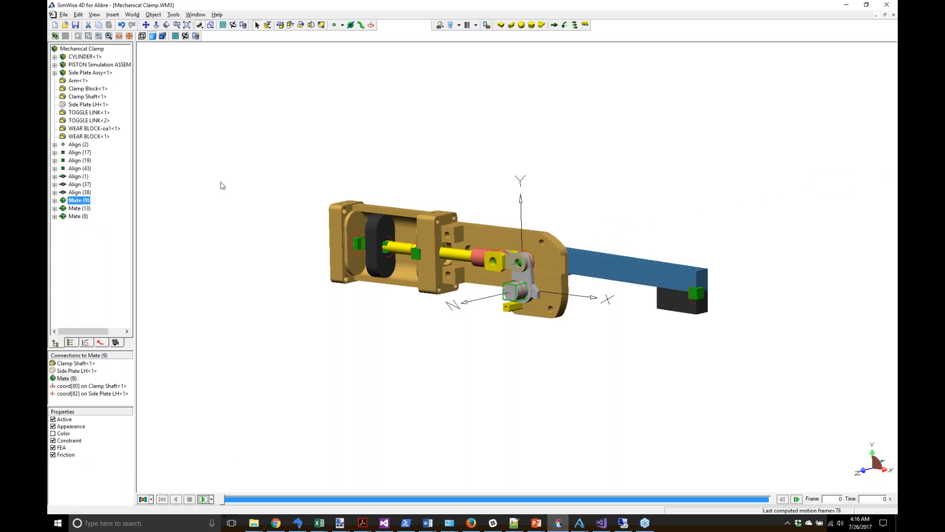
{"action": "left_click", "coordinate": [185, 36]}
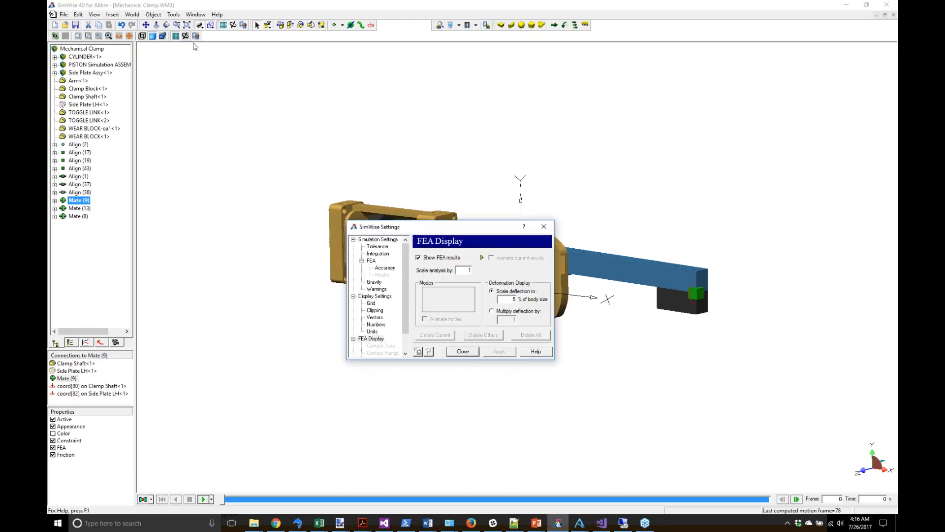
{"action": "left_click", "coordinate": [378, 282]}
{"action": "left_click", "coordinate": [430, 276]}
{"action": "left_click", "coordinate": [463, 351]}
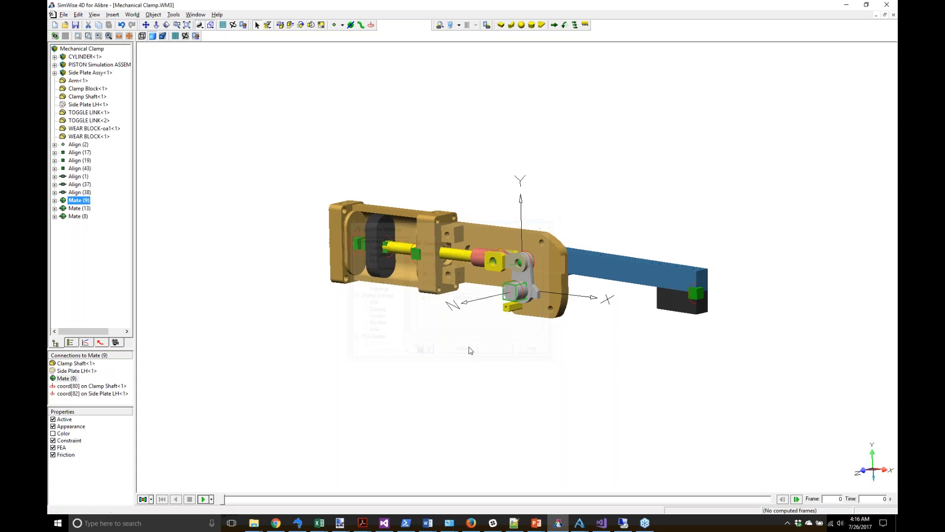
Step: Rerun the simulation to 301 frames and rewind the timeline back to the start
{"action": "left_click", "coordinate": [203, 499]}
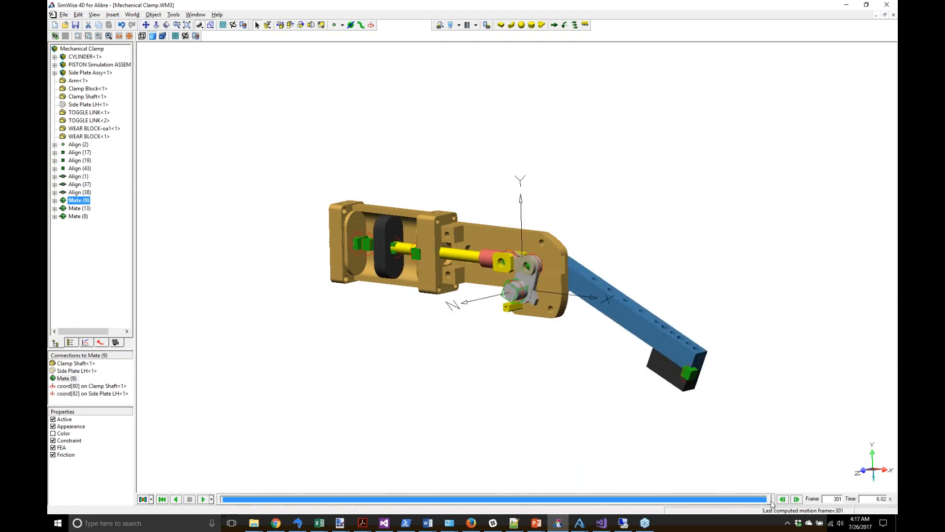
{"action": "left_click_drag", "start_coordinate": [768, 498], "coordinate": [213, 510]}
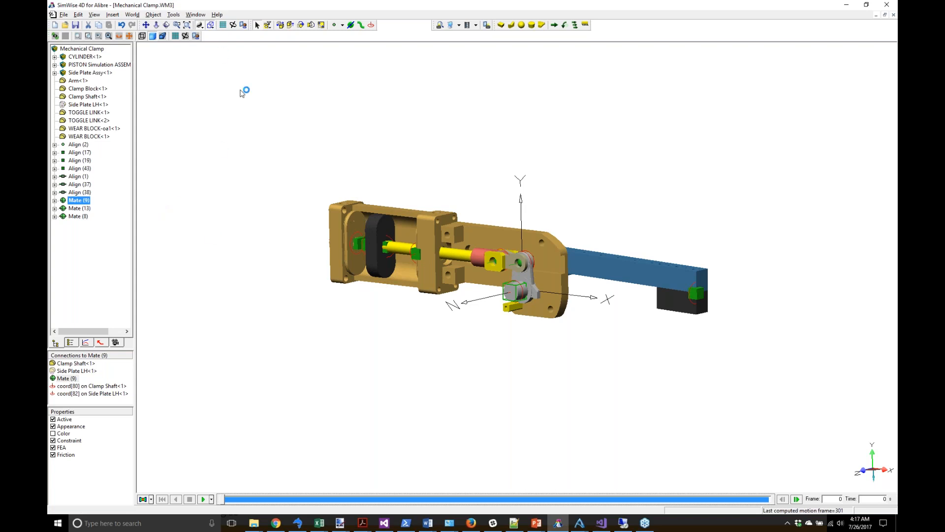
{"action": "left_click_drag", "start_coordinate": [407, 167], "coordinate": [432, 171]}
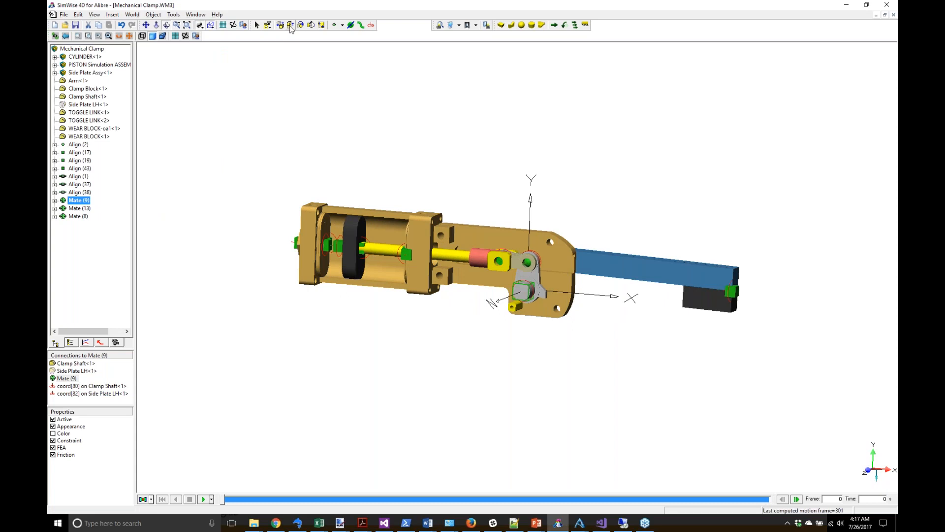
Step: Change the Align (1) constraint type to Linear Actuator in its properties
{"action": "left_click", "coordinate": [257, 25]}
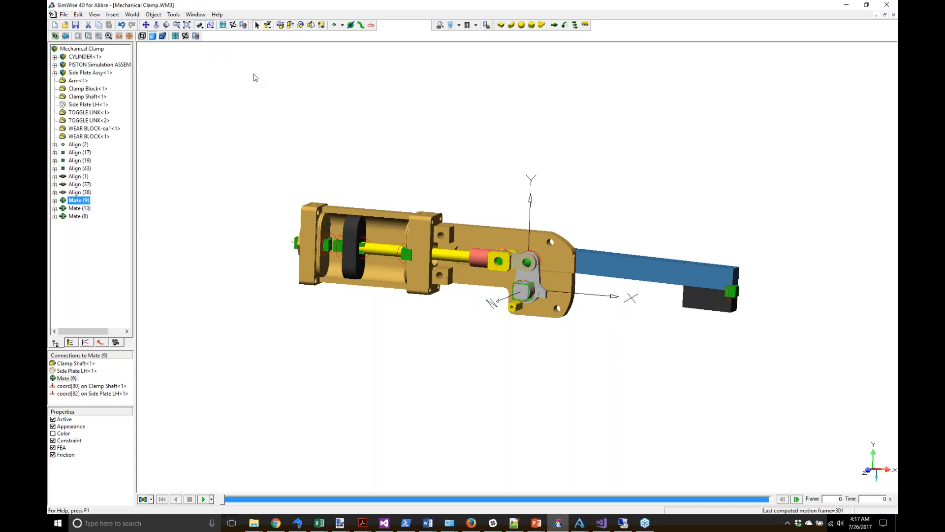
{"action": "left_click", "coordinate": [341, 253]}
{"action": "right_click", "coordinate": [341, 253]}
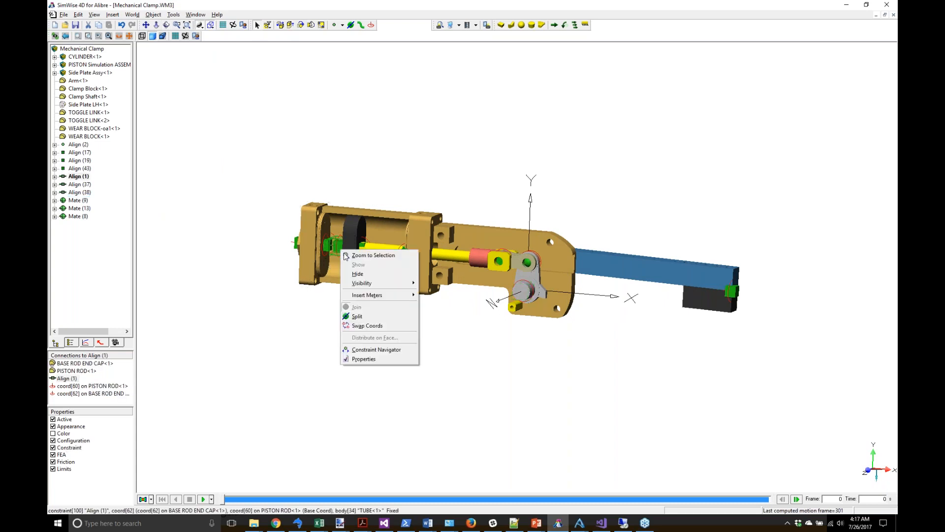
{"action": "left_click", "coordinate": [367, 359]}
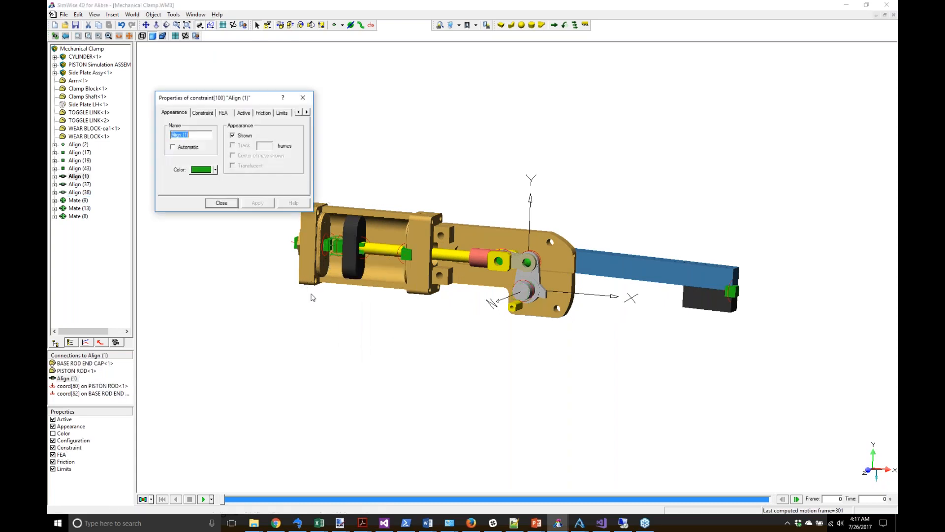
{"action": "left_click", "coordinate": [203, 113]}
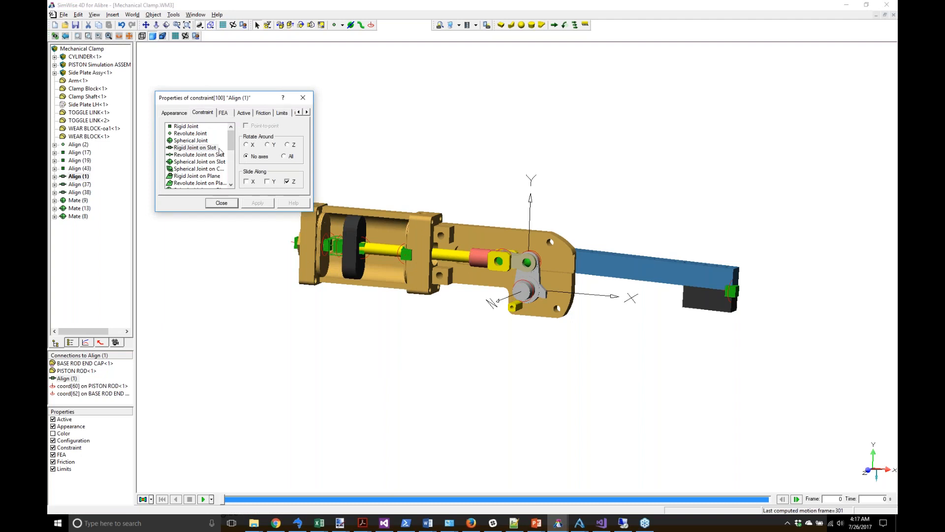
{"action": "left_click_drag", "start_coordinate": [231, 144], "coordinate": [233, 163]}
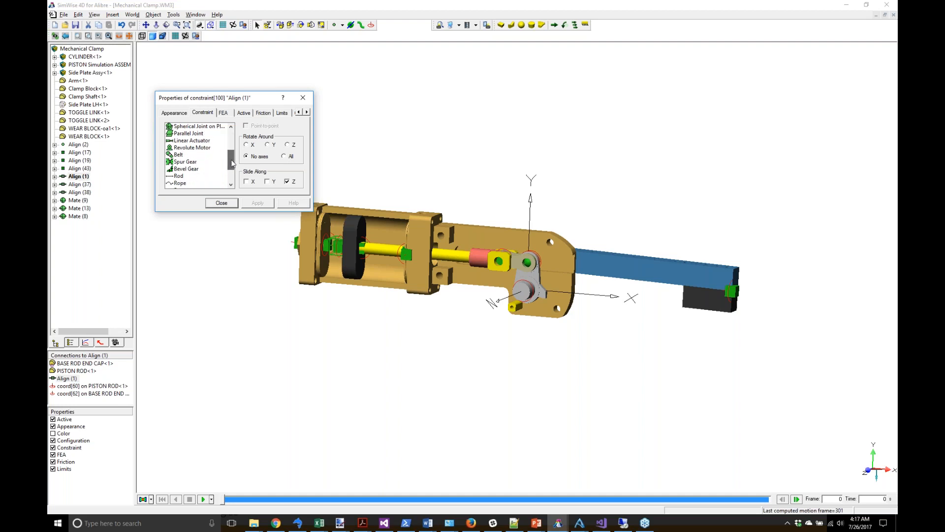
{"action": "left_click", "coordinate": [192, 140]}
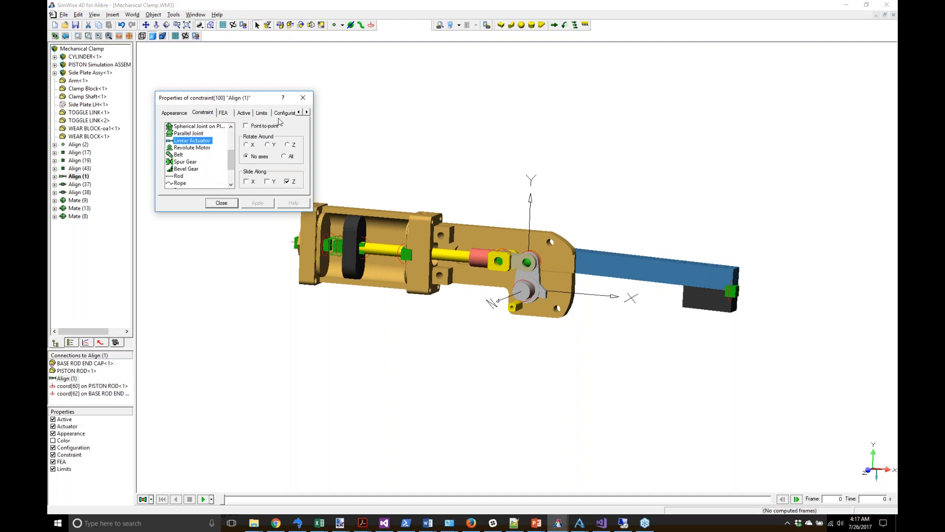
Step: Drive the actuator by Length / Displacement and open its value formula editor
{"action": "left_click", "coordinate": [306, 112]}
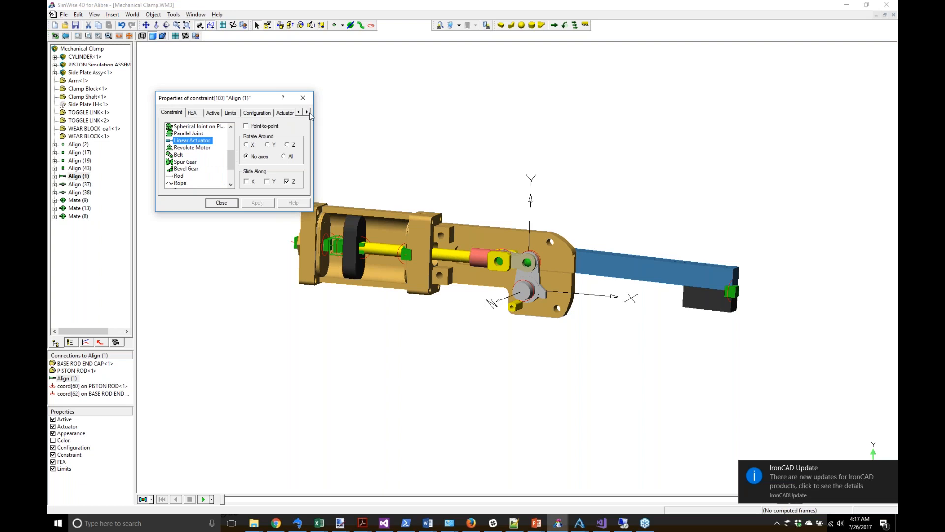
{"action": "left_click", "coordinate": [285, 114]}
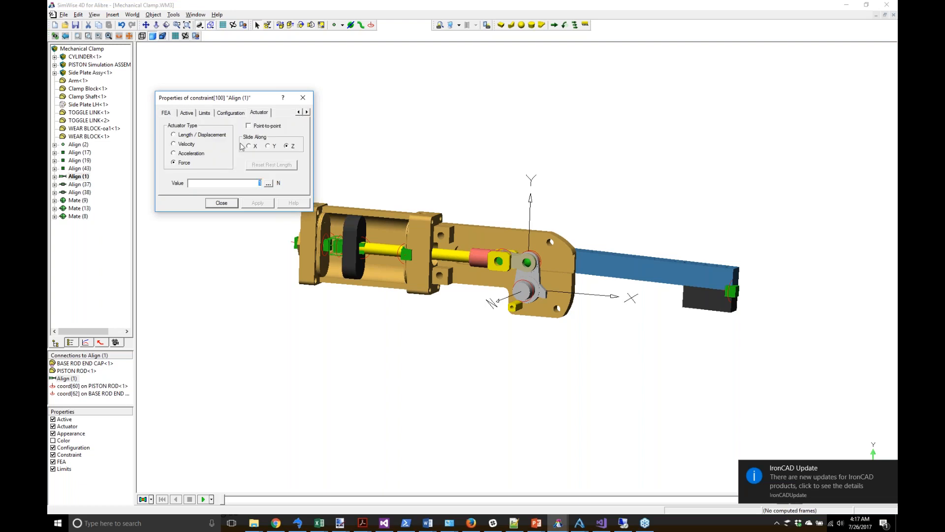
{"action": "left_click", "coordinate": [197, 135]}
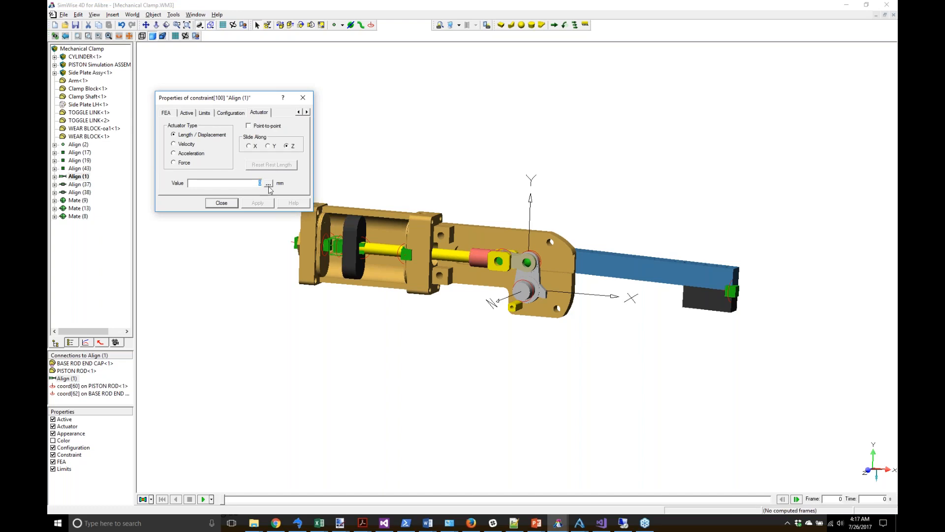
{"action": "left_click", "coordinate": [268, 183]}
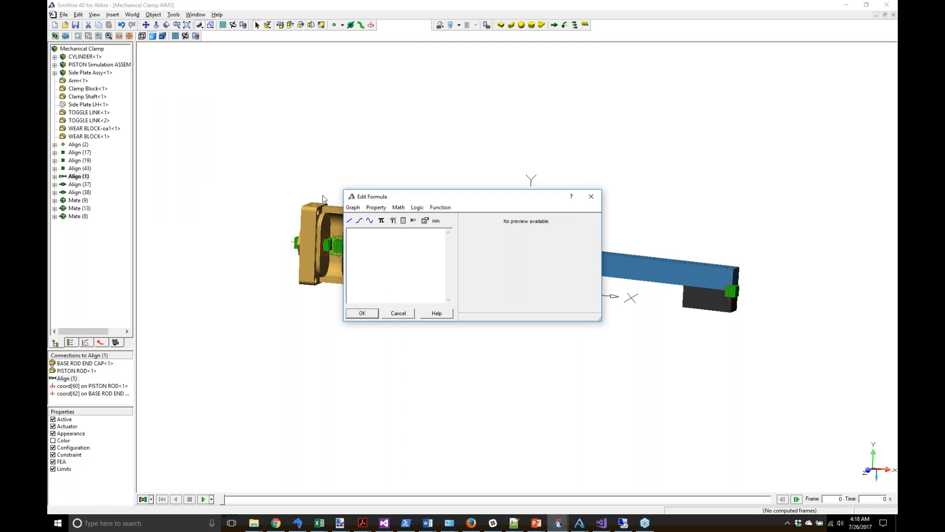
Step: Insert a Step function from 0 mm at 0 s to 50 mm at 2 s
{"action": "left_click", "coordinate": [361, 222]}
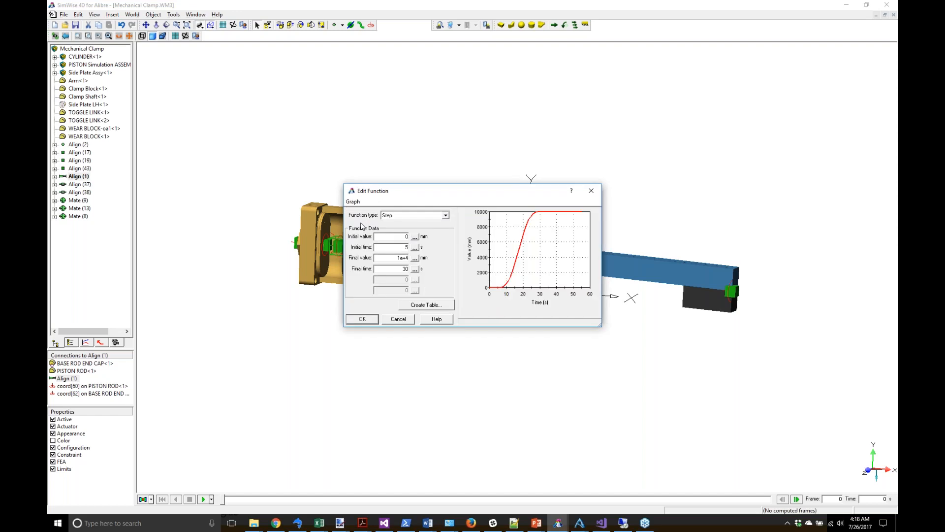
{"action": "left_click_drag", "start_coordinate": [382, 236], "coordinate": [411, 235]}
{"action": "key", "text": "Tab"}
{"action": "type", "text": "0"}
{"action": "key", "text": "Tab"}
{"action": "type", "text": "50"}
{"action": "key", "text": "Tab"}
{"action": "type", "text": "2"}
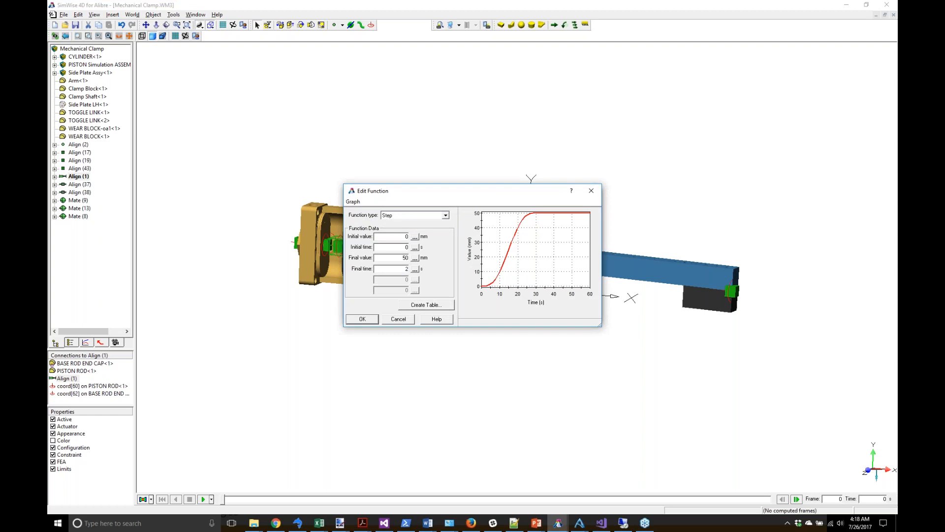
{"action": "key", "text": "Tab"}
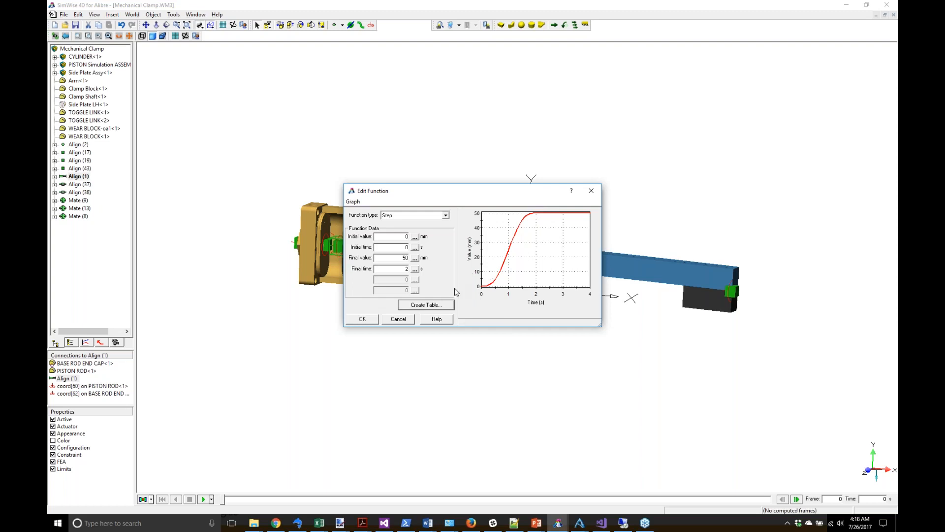
{"action": "left_click", "coordinate": [363, 319]}
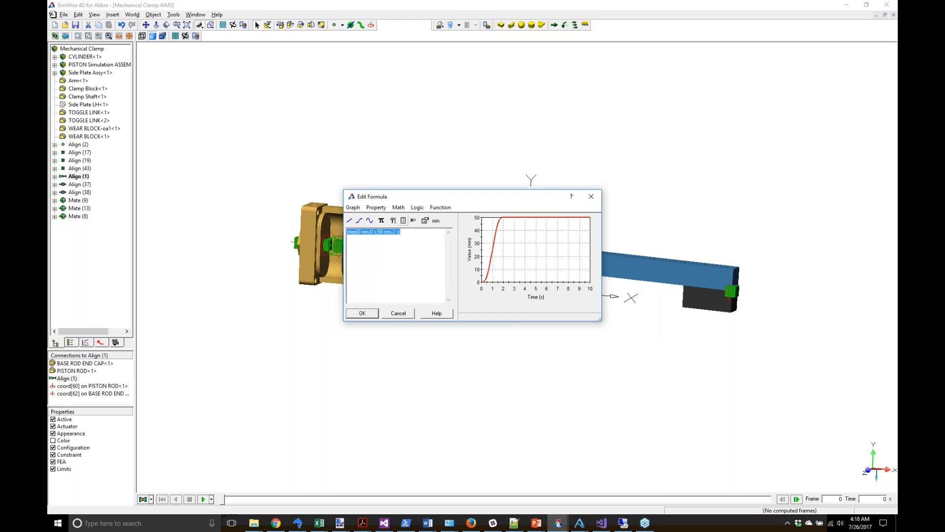
{"action": "left_click", "coordinate": [403, 221]}
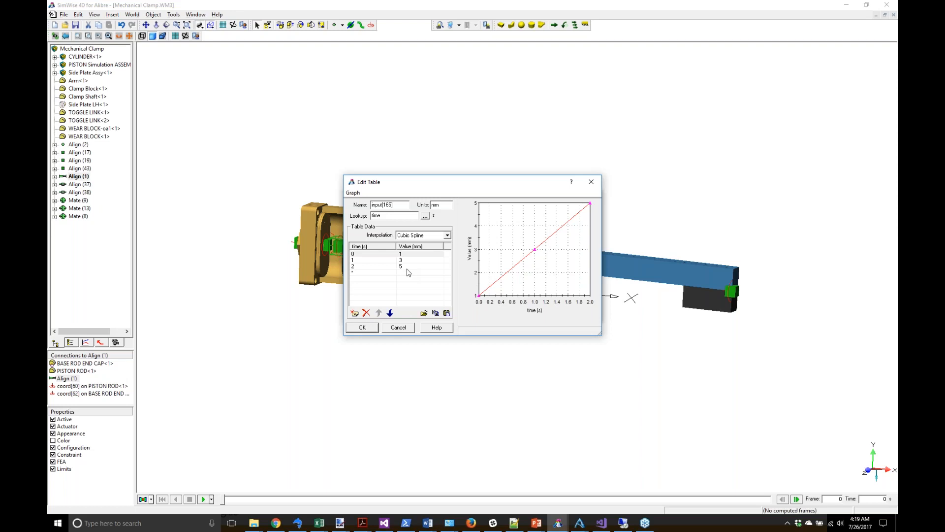
Step: Check the rising graph and accept the Step(0 mm, 0 s, 50 mm, 2 s) formula
{"action": "left_click", "coordinate": [405, 330]}
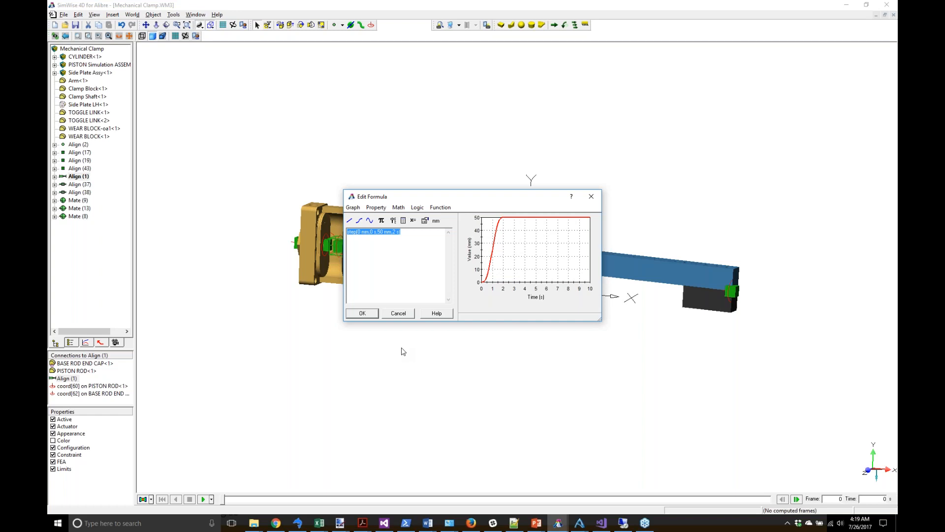
{"action": "left_click", "coordinate": [364, 313]}
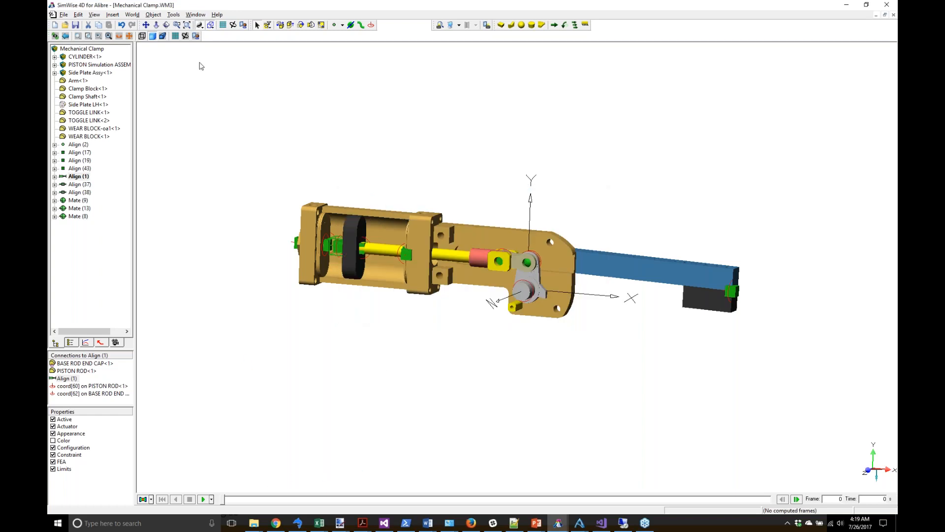
Step: Set the run to stop when time>2, confirm mm and s units, and close Settings
{"action": "left_click", "coordinate": [185, 36]}
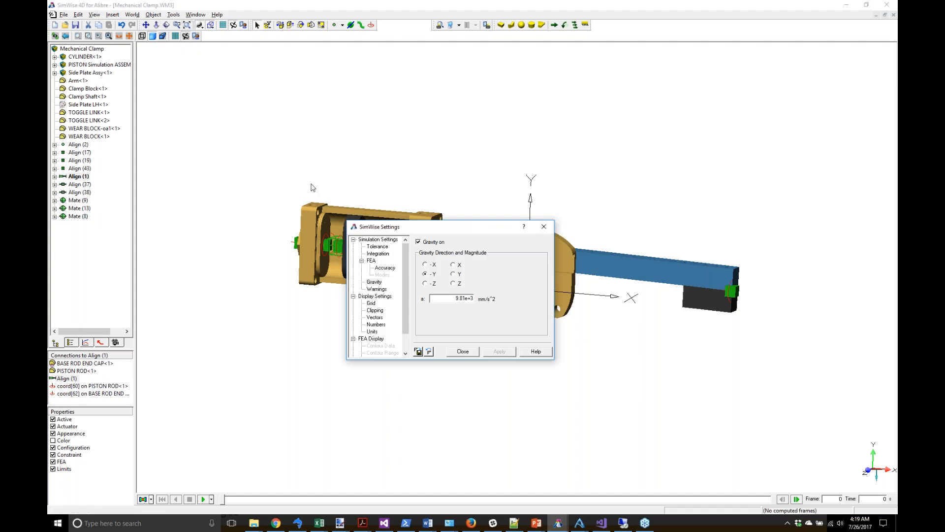
{"action": "left_click", "coordinate": [370, 240]}
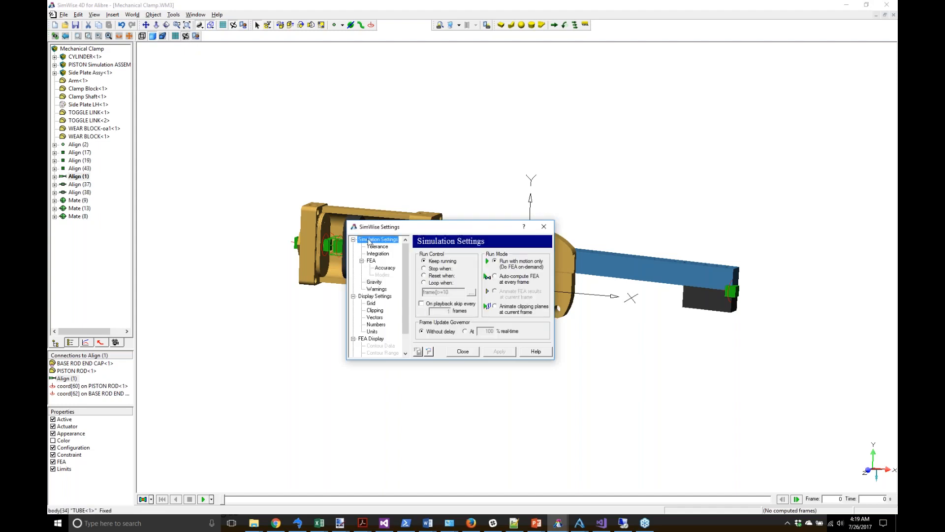
{"action": "left_click", "coordinate": [435, 269]}
{"action": "type", "text": "t"}
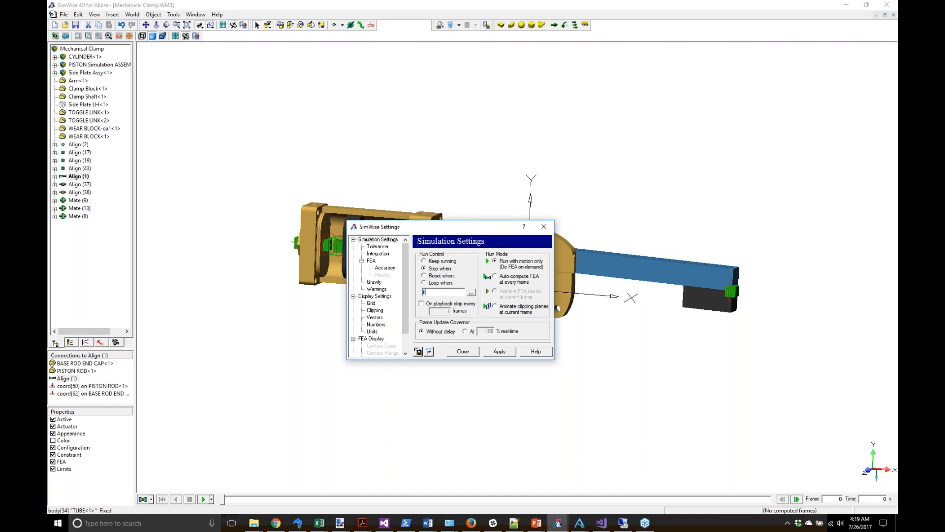
{"action": "type", "text": "ime>2"}
{"action": "left_click", "coordinate": [375, 331]}
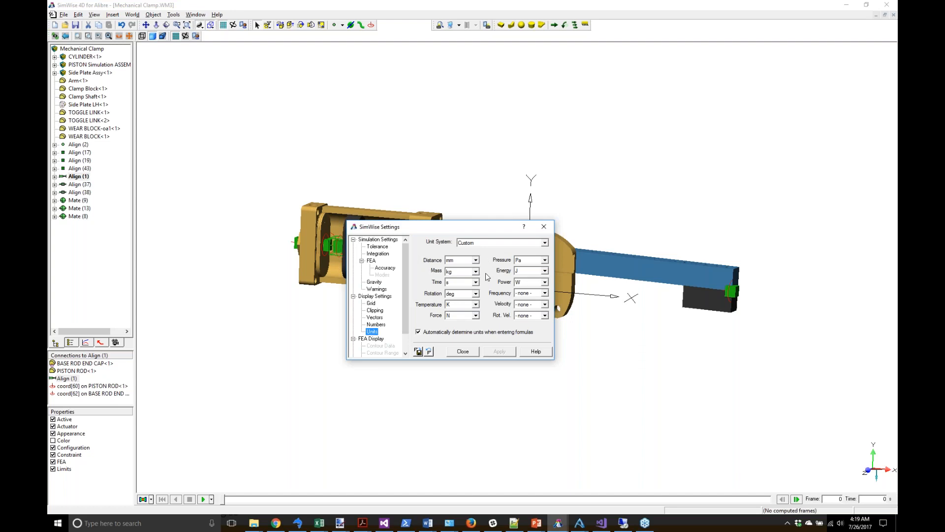
{"action": "left_click", "coordinate": [462, 351]}
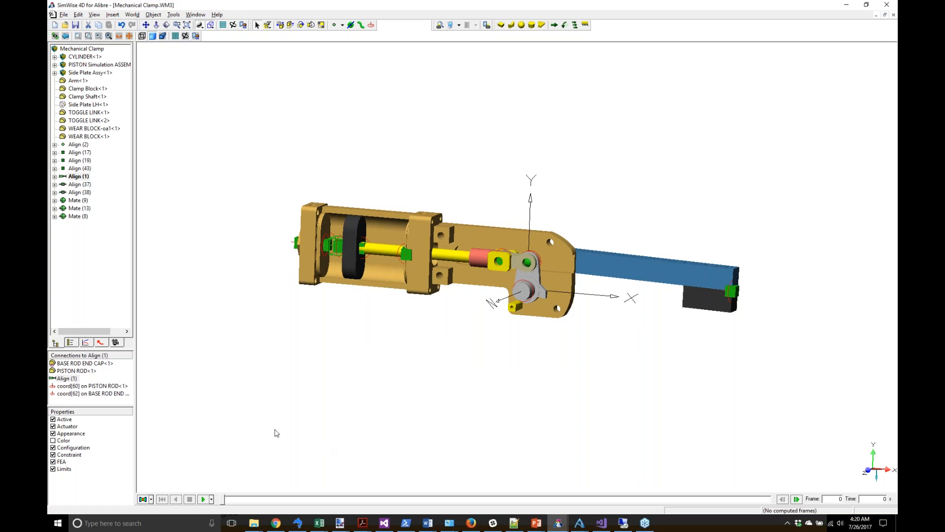
Step: Play the 100-frame actuator-driven clamp run, rewind to frame 0, and orbit to a side-on view
{"action": "left_click", "coordinate": [203, 501]}
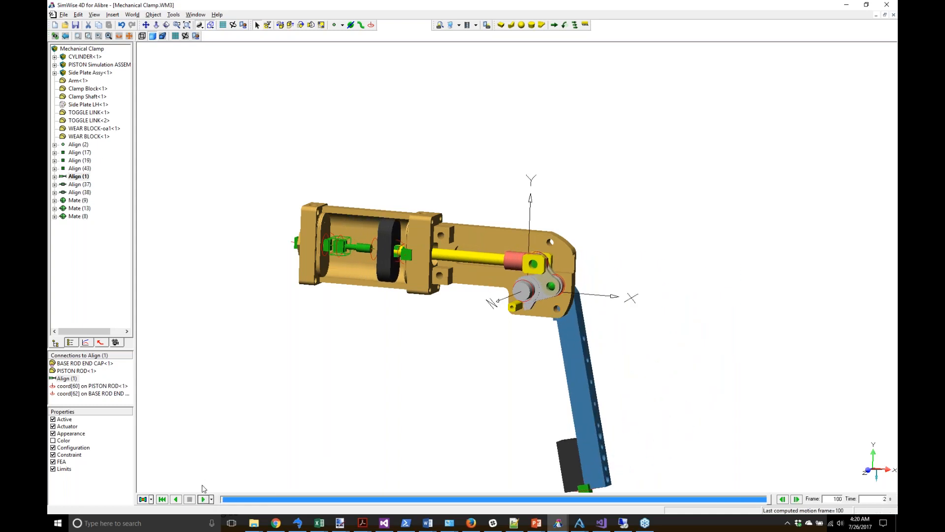
{"action": "left_click", "coordinate": [162, 500]}
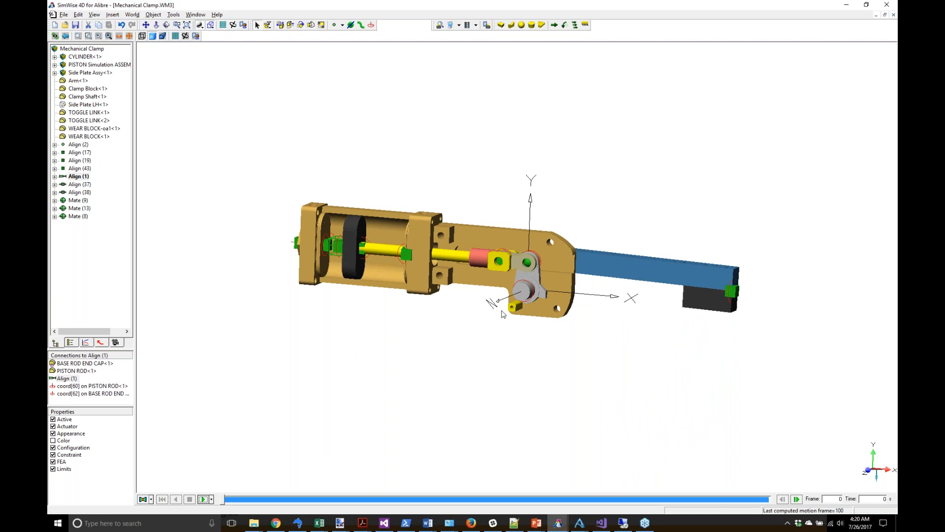
{"action": "left_click_drag", "start_coordinate": [602, 345], "coordinate": [540, 254]}
{"action": "left_click_drag", "start_coordinate": [564, 322], "coordinate": [550, 256]}
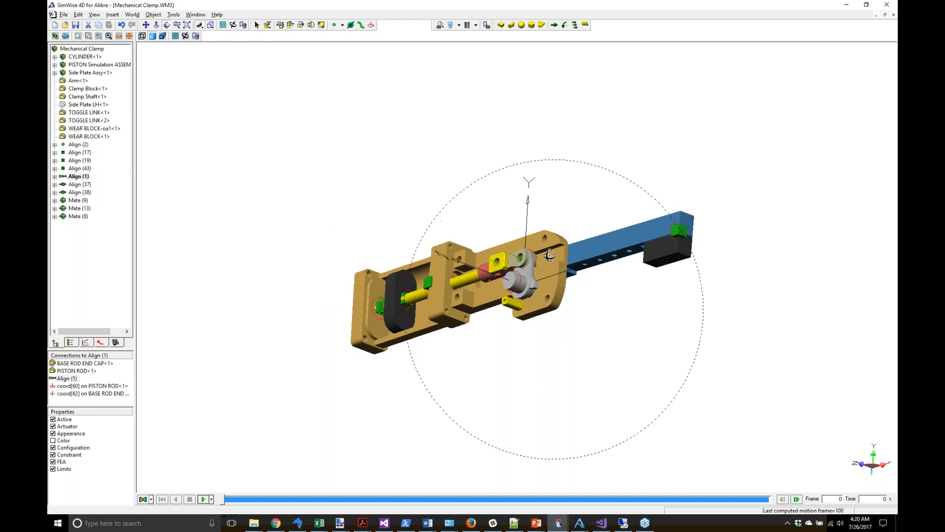
Step: Apply a structural load in Coord frame to the Clamp Block face: X 0, Y 0, Z -500 N
{"action": "left_click", "coordinate": [558, 26]}
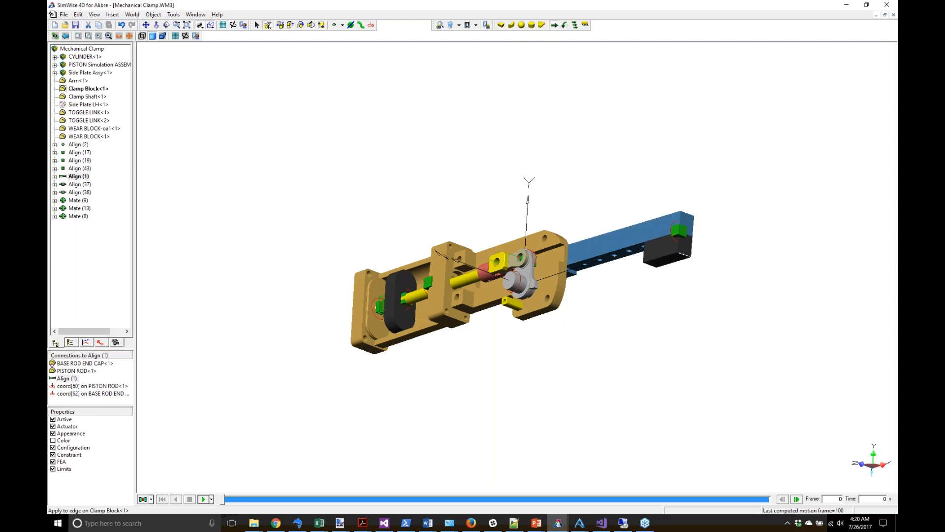
{"action": "left_click", "coordinate": [679, 258]}
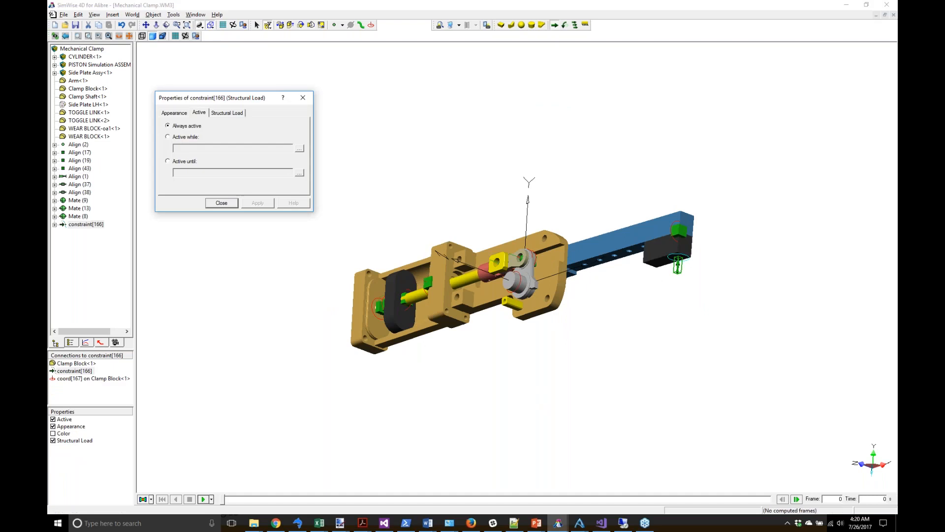
{"action": "left_click", "coordinate": [231, 114]}
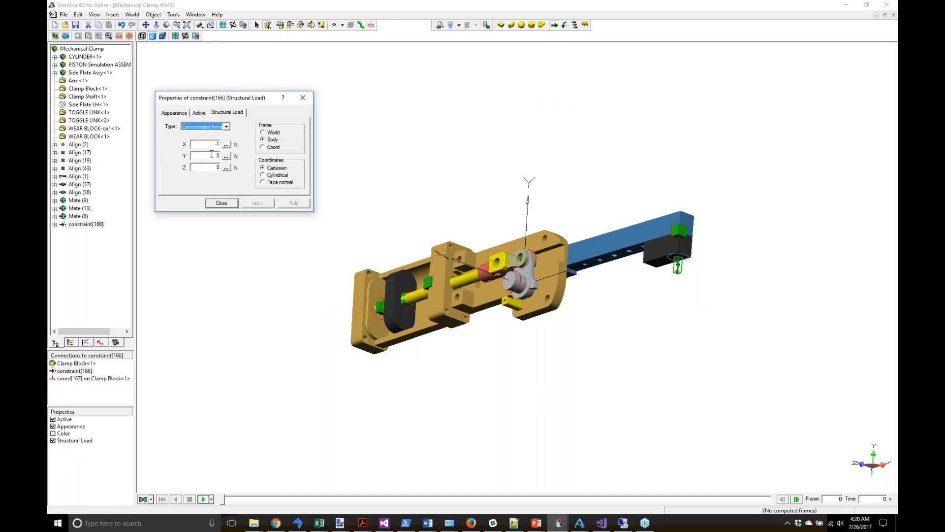
{"action": "key", "text": "Tab"}
{"action": "left_click", "coordinate": [270, 147]}
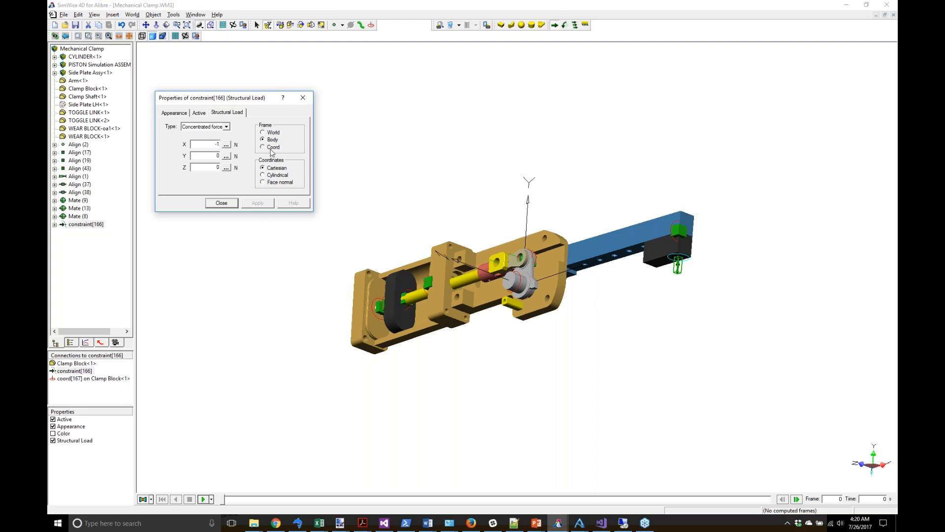
{"action": "double_click", "coordinate": [217, 144]}
{"action": "type", "text": "0"}
{"action": "left_click", "coordinate": [217, 156]}
{"action": "type", "text": "0"}
{"action": "double_click", "coordinate": [218, 166]}
{"action": "type", "text": "-500"}
{"action": "left_click", "coordinate": [222, 203]}
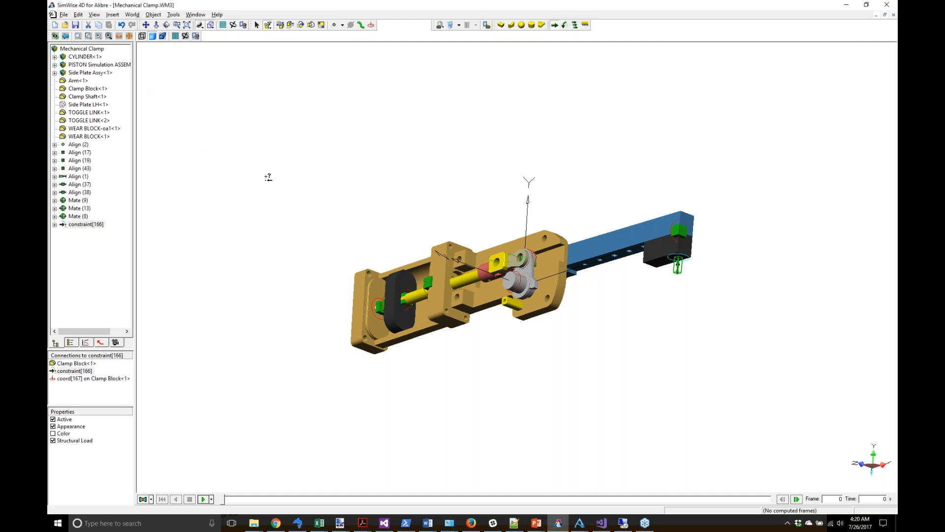
{"action": "middle_click_drag", "start_coordinate": [406, 203], "coordinate": [405, 167]}
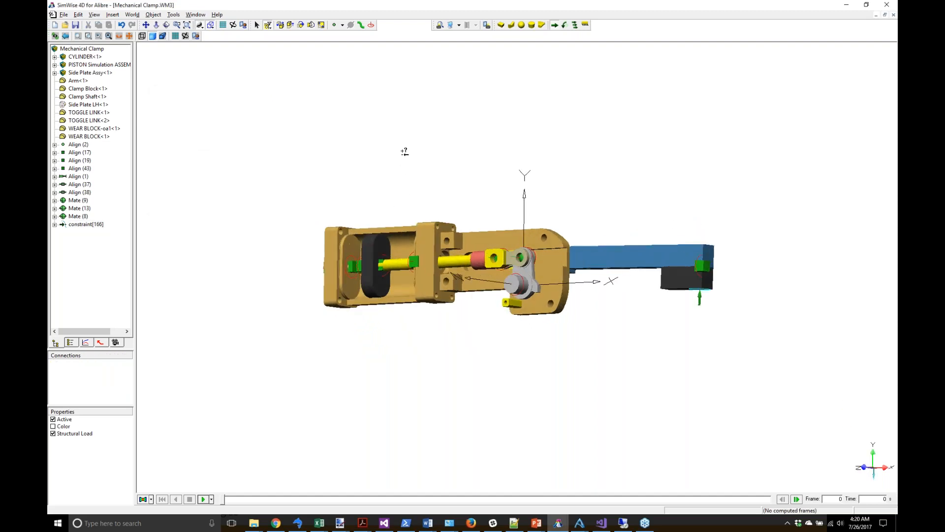
Step: Add a Constraint Force meter on Align (1), measuring force on the base rod end cap
{"action": "left_click", "coordinate": [80, 153]}
{"action": "left_click", "coordinate": [75, 177]}
{"action": "right_click", "coordinate": [74, 177]}
{"action": "mouse_move", "coordinate": [94, 219]}
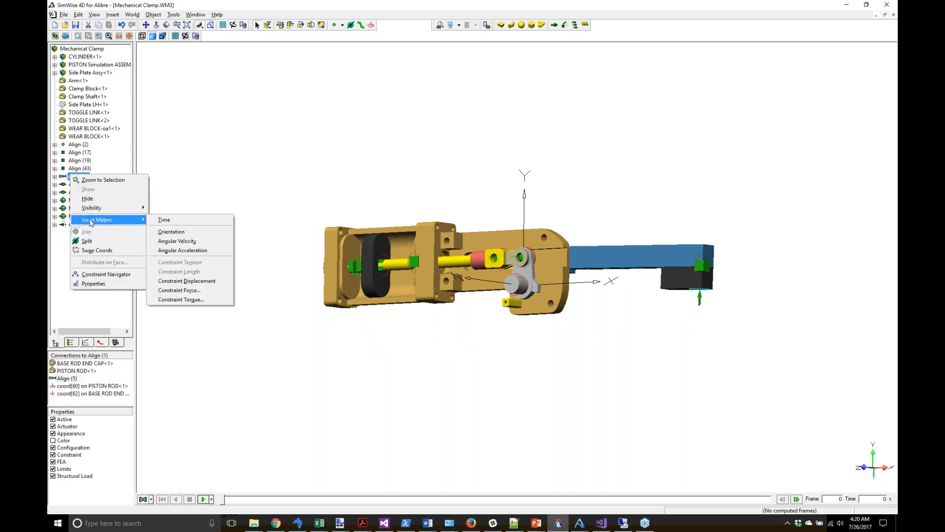
{"action": "left_click", "coordinate": [180, 291]}
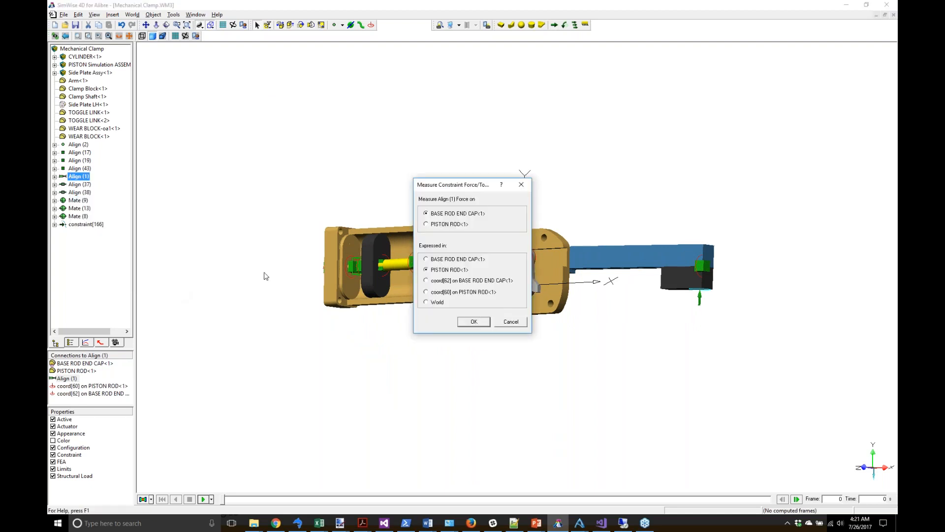
{"action": "left_click", "coordinate": [473, 323]}
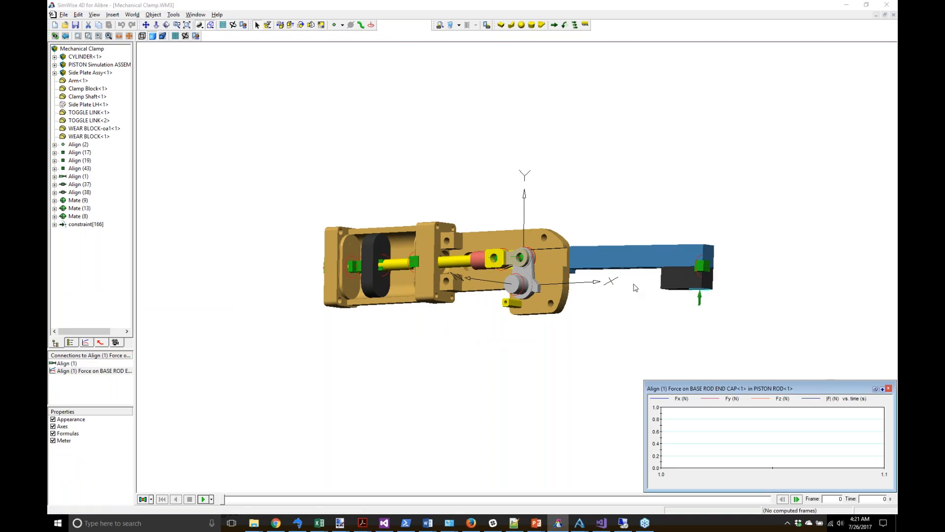
Step: Run the 2 s simulation to graph the force, rewind, reset the view home, and switch to Alibre
{"action": "left_click", "coordinate": [202, 499]}
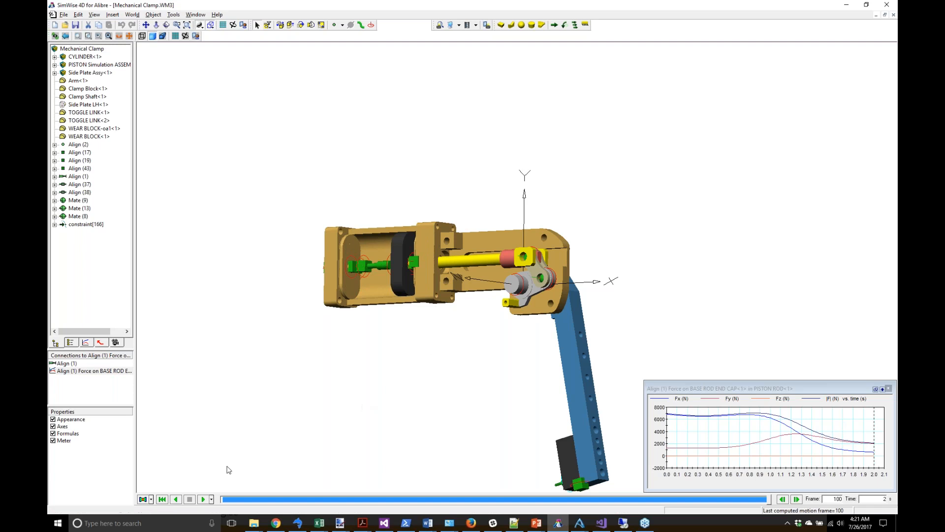
{"action": "left_click", "coordinate": [162, 499]}
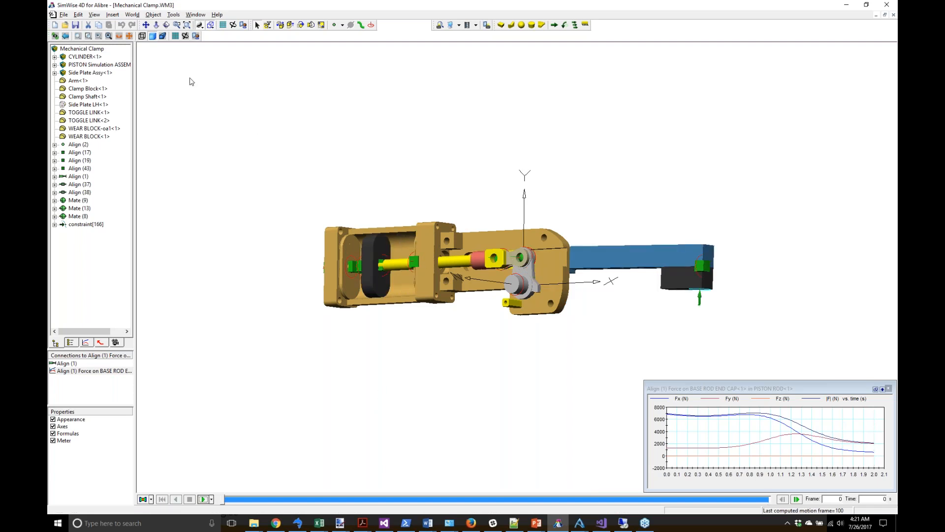
{"action": "left_click", "coordinate": [94, 15]}
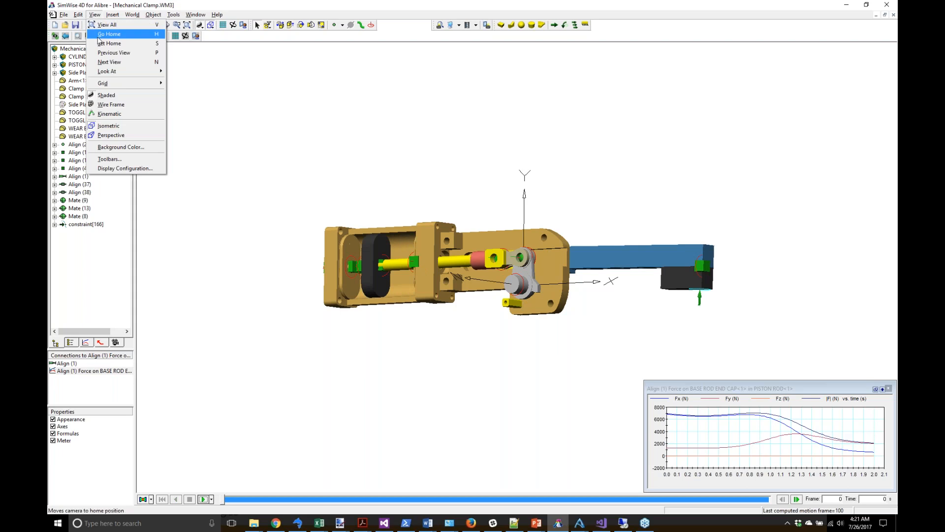
{"action": "left_click", "coordinate": [104, 34]}
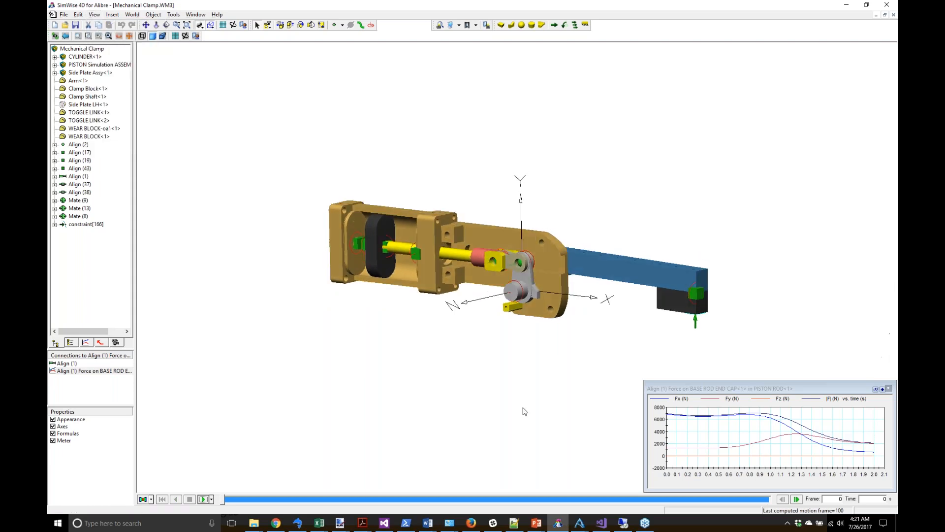
{"action": "left_click", "coordinate": [582, 523]}
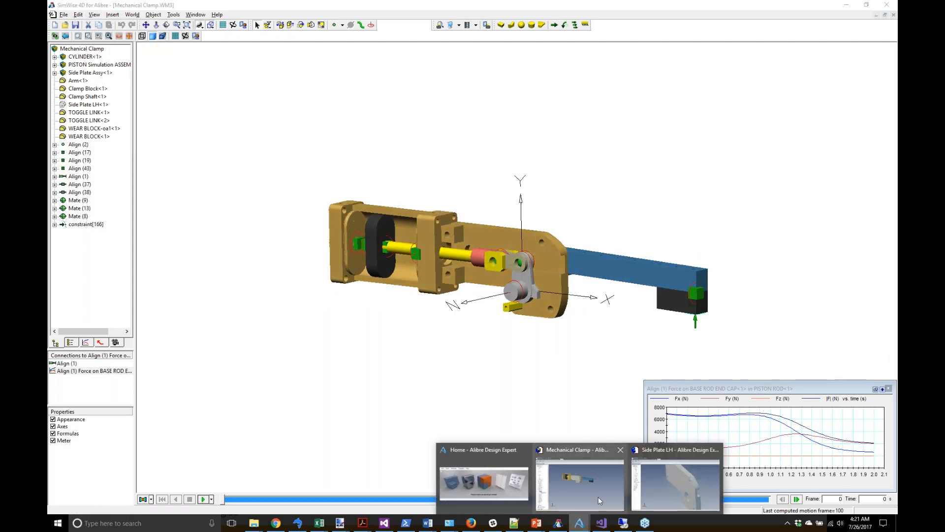
Step: Unsuppress Fixture Top and Fixture Base in the Mechanical Clamp assembly and export it to SimWise
{"action": "left_click", "coordinate": [578, 468]}
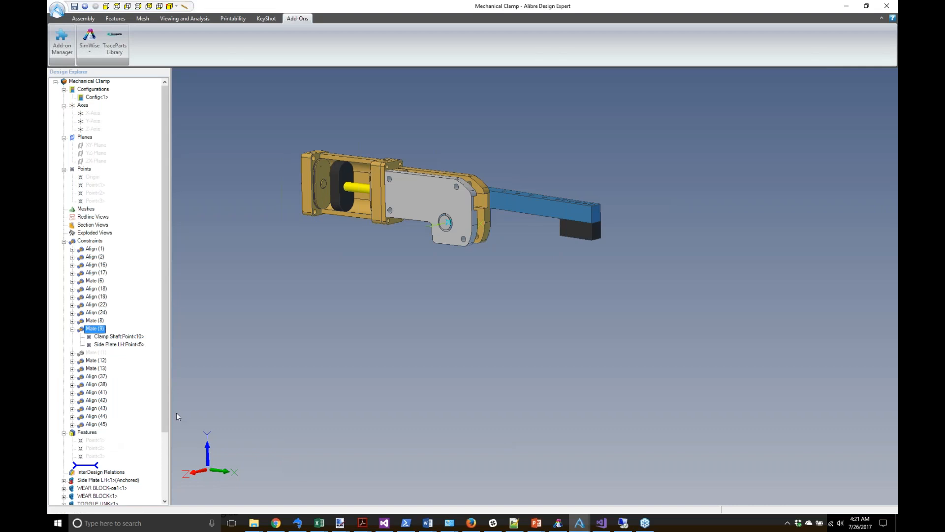
{"action": "scroll", "coordinate": [118, 433], "scroll_direction": "down", "scroll_amount": 3}
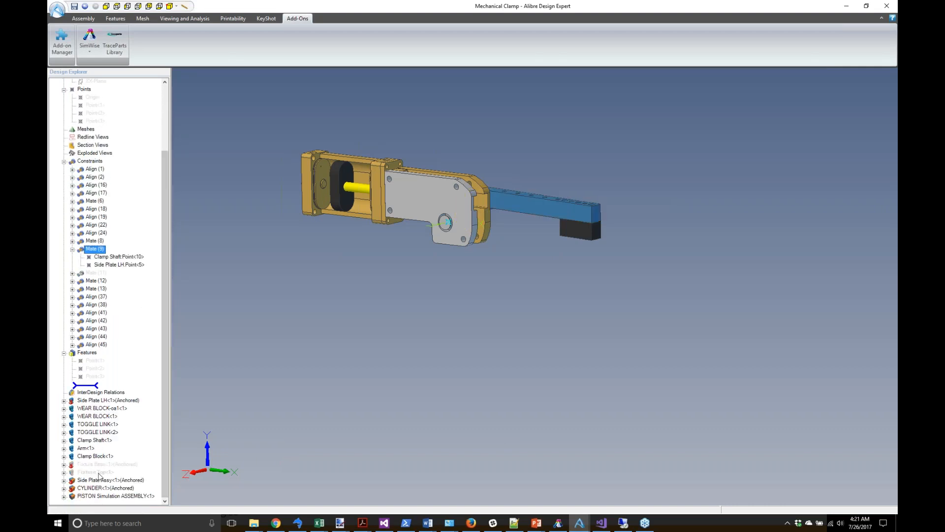
{"action": "left_click", "coordinate": [96, 472]}
{"action": "left_click", "coordinate": [101, 464], "text": "ctrl"}
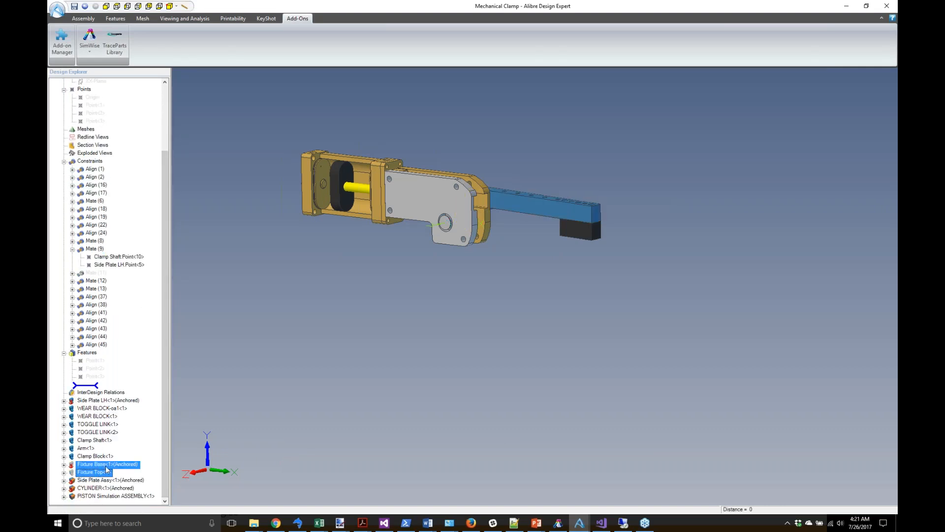
{"action": "right_click", "coordinate": [105, 468]}
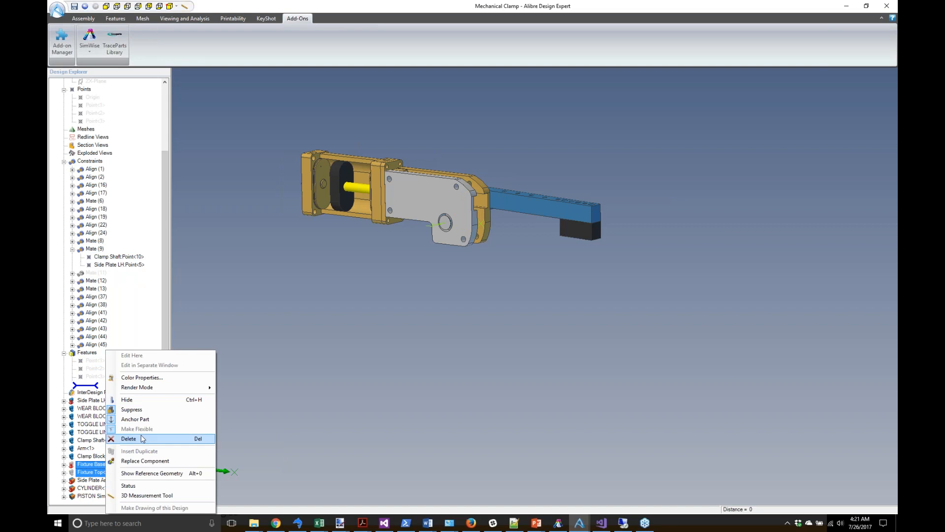
{"action": "left_click", "coordinate": [153, 409]}
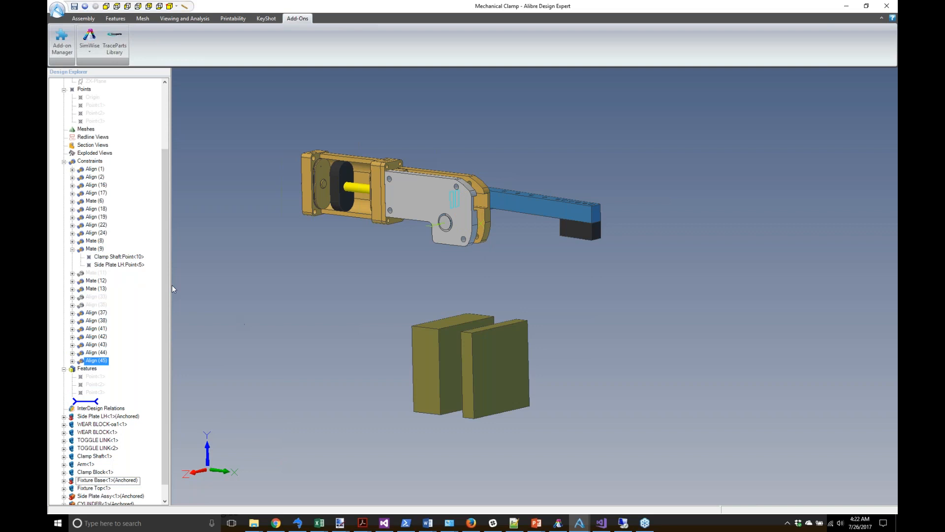
{"action": "left_click", "coordinate": [89, 48]}
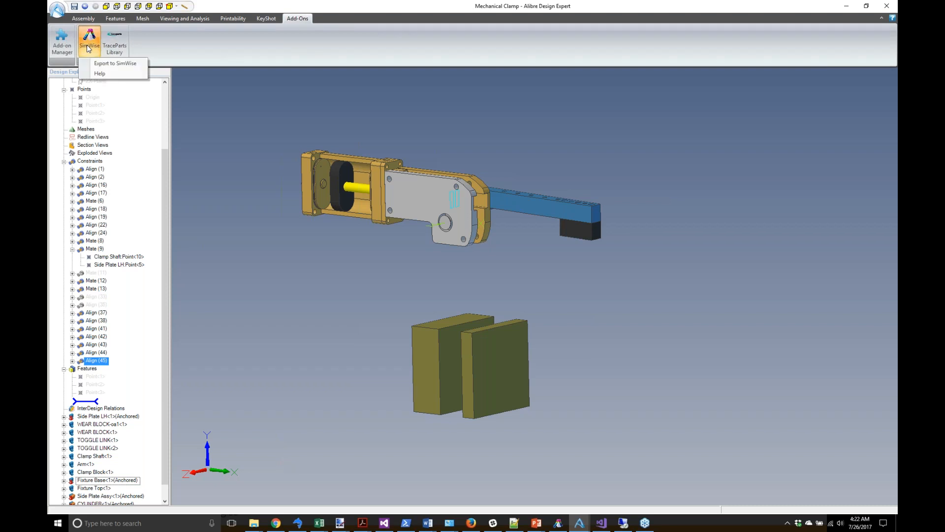
{"action": "left_click", "coordinate": [111, 63]}
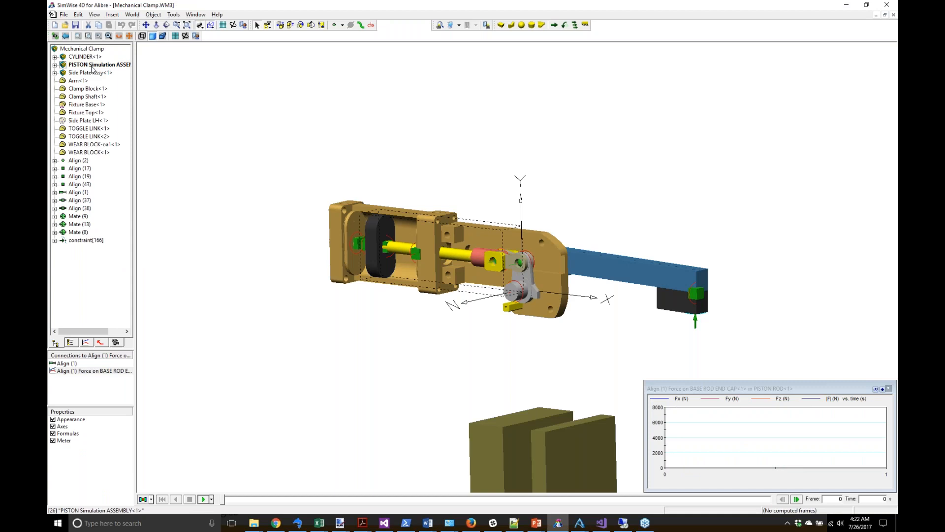
Step: Fit the reopened clamp in view, compute a 40-frame run, scrub through it, and rewind to frame 0
{"action": "left_click", "coordinate": [87, 193]}
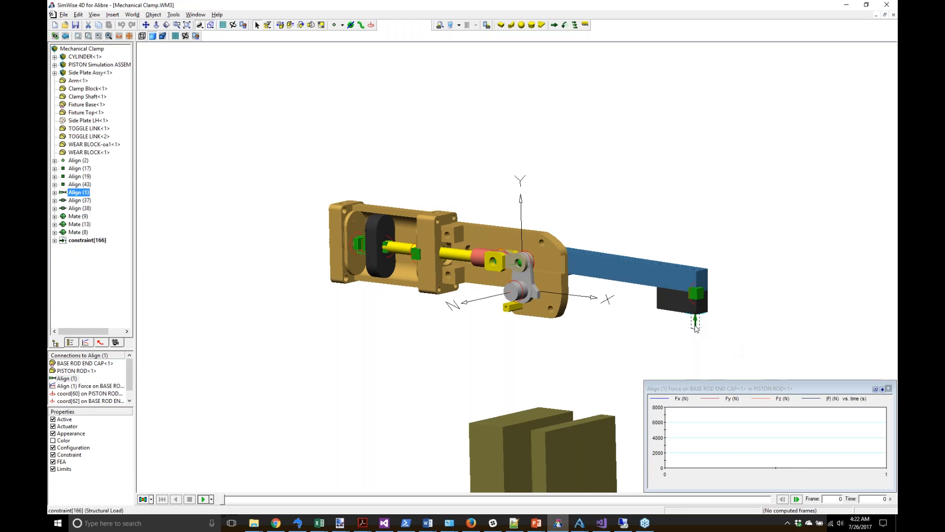
{"action": "left_click", "coordinate": [188, 25]}
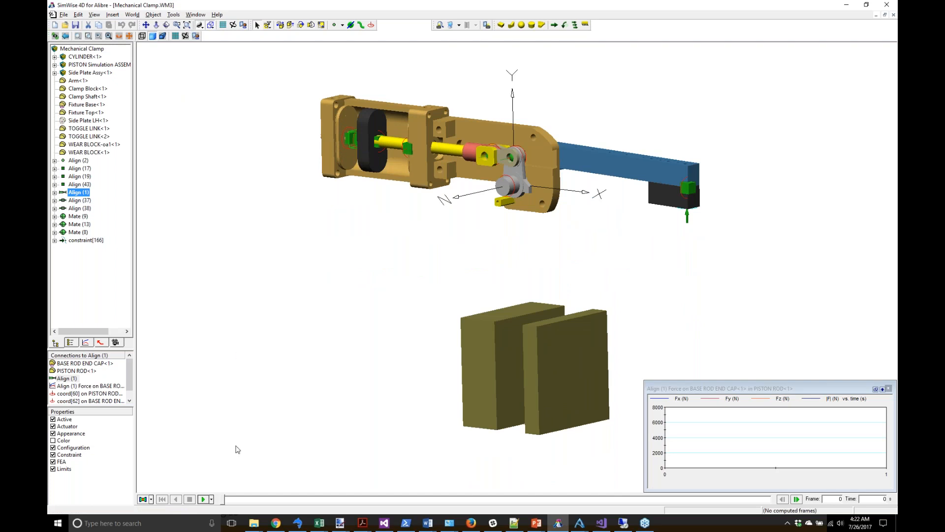
{"action": "left_click", "coordinate": [203, 499]}
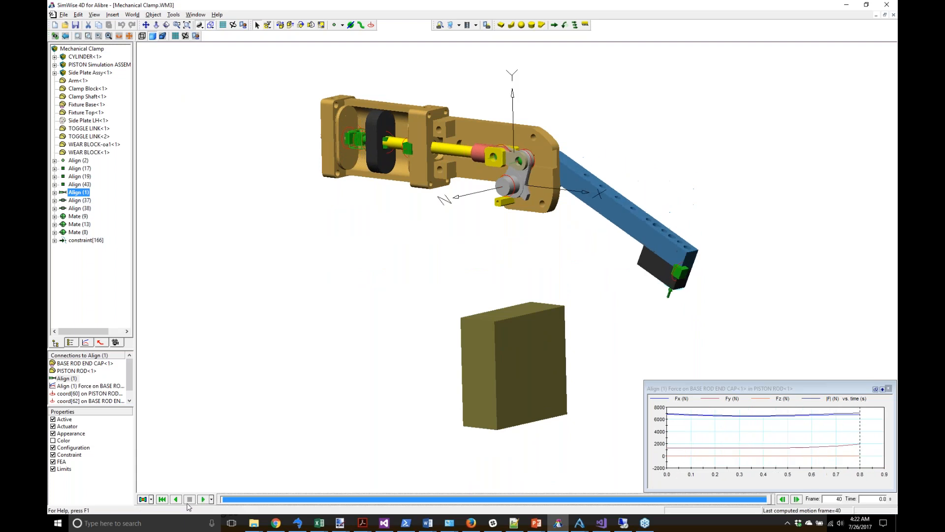
{"action": "left_click", "coordinate": [163, 499]}
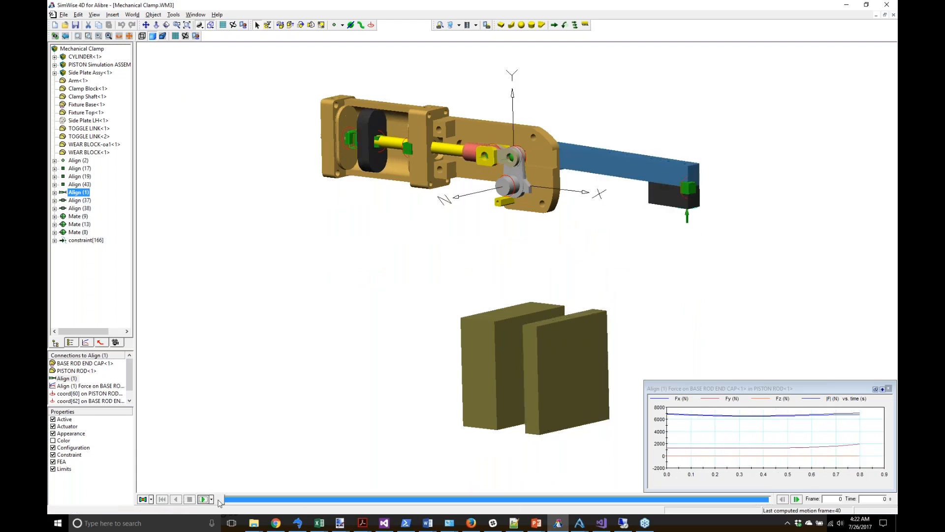
{"action": "mouse_move", "coordinate": [223, 499]}
{"action": "left_mouse_down"}
{"action": "mouse_move", "coordinate": [319, 499]}
{"action": "mouse_move", "coordinate": [237, 499]}
{"action": "left_mouse_up"}
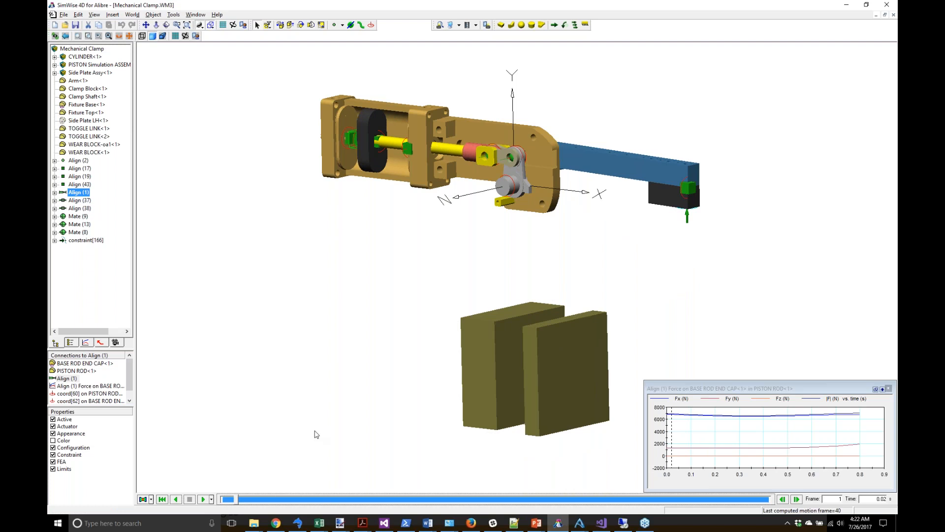
{"action": "left_click", "coordinate": [162, 499]}
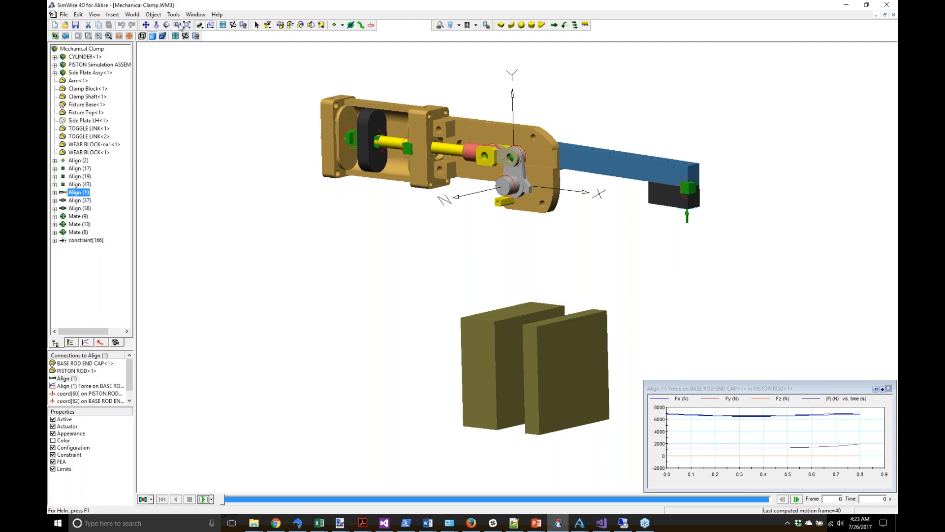
{"action": "left_click_drag", "start_coordinate": [454, 303], "coordinate": [557, 351]}
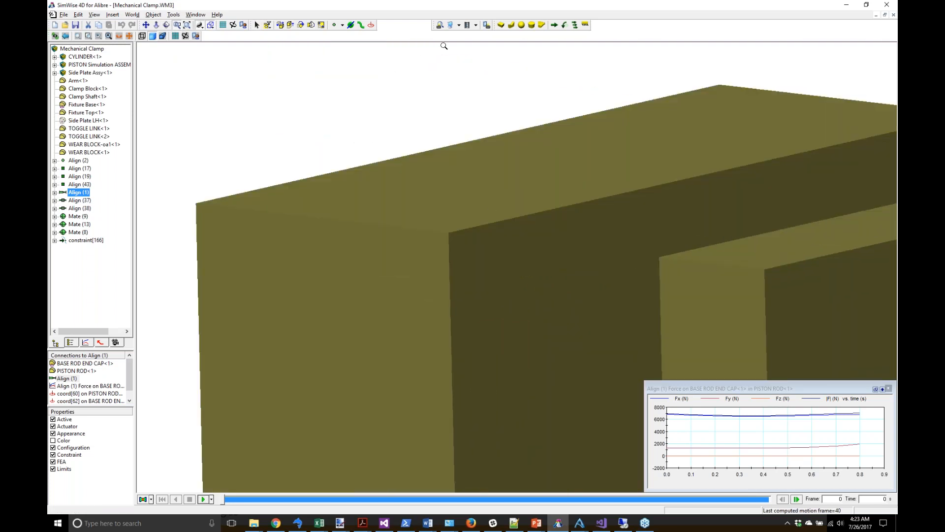
Step: Place a new coordinate system on the Fixture Base face and select it
{"action": "left_click", "coordinate": [257, 25]}
{"action": "left_click", "coordinate": [371, 26]}
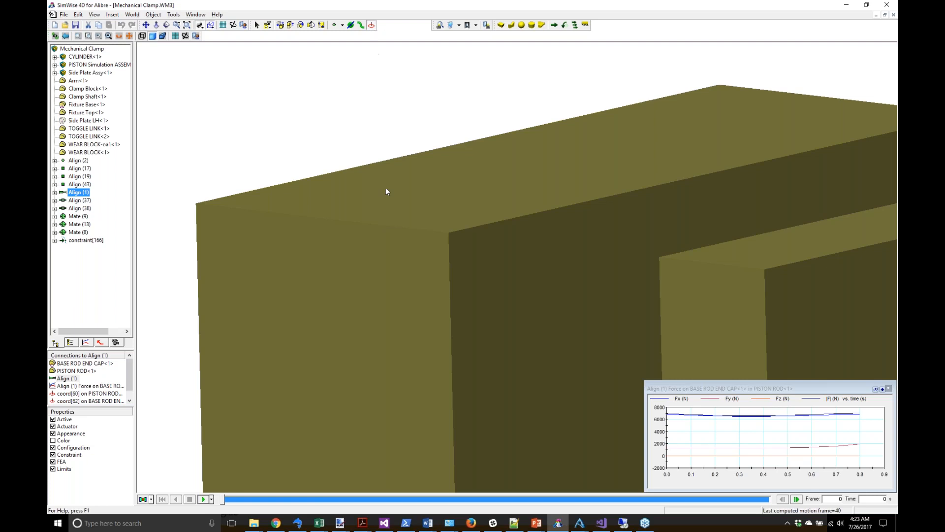
{"action": "left_click", "coordinate": [508, 264]}
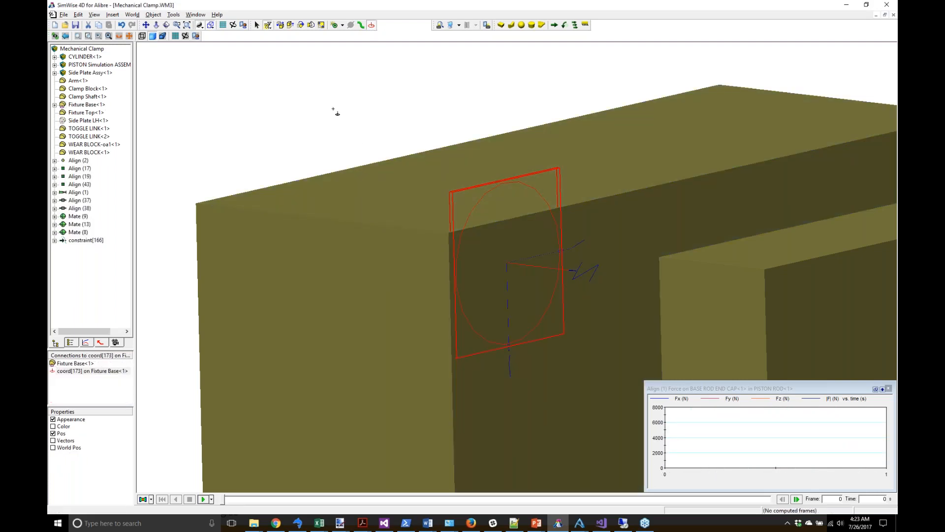
{"action": "left_click", "coordinate": [257, 25]}
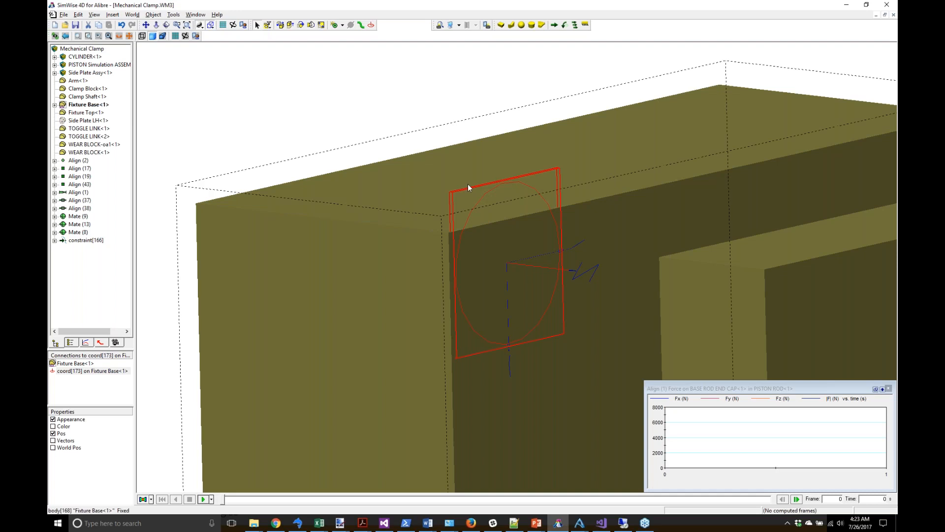
{"action": "left_click", "coordinate": [473, 201]}
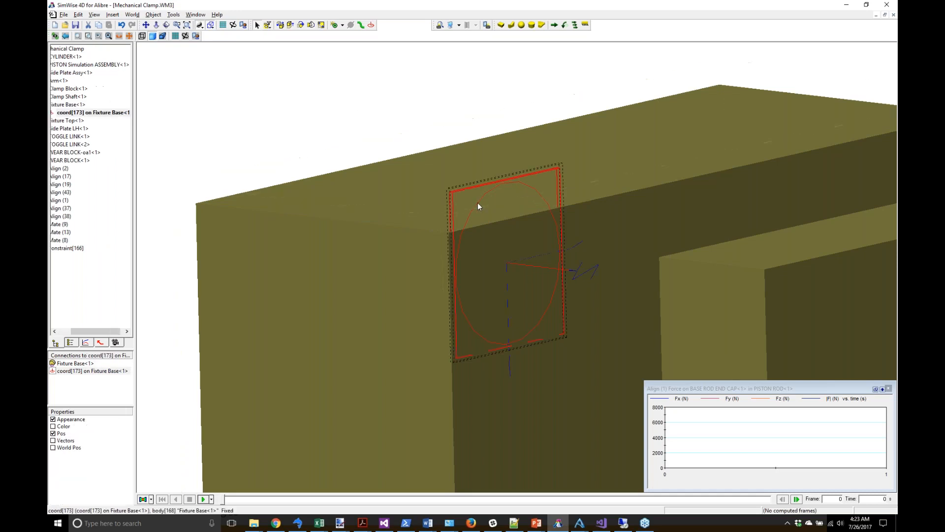
Step: Create a Rigid Joint on Slot from that coordinate to Fixture Top<1>, then zoom to fit
{"action": "left_click", "coordinate": [342, 25]}
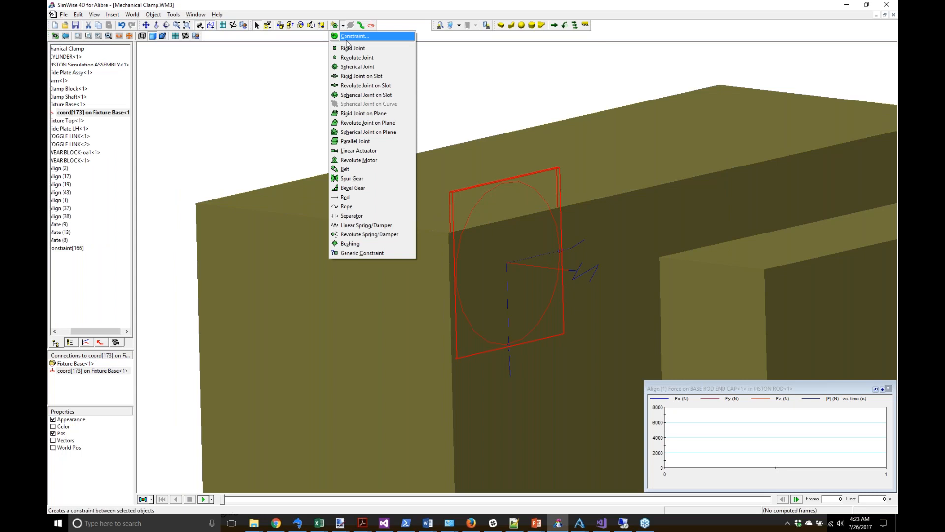
{"action": "left_click", "coordinate": [347, 39]}
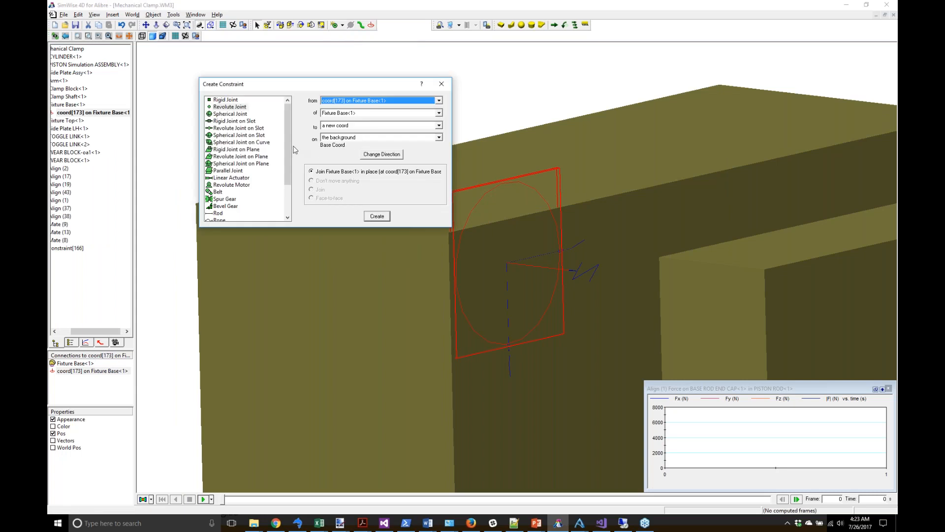
{"action": "left_click", "coordinate": [243, 122]}
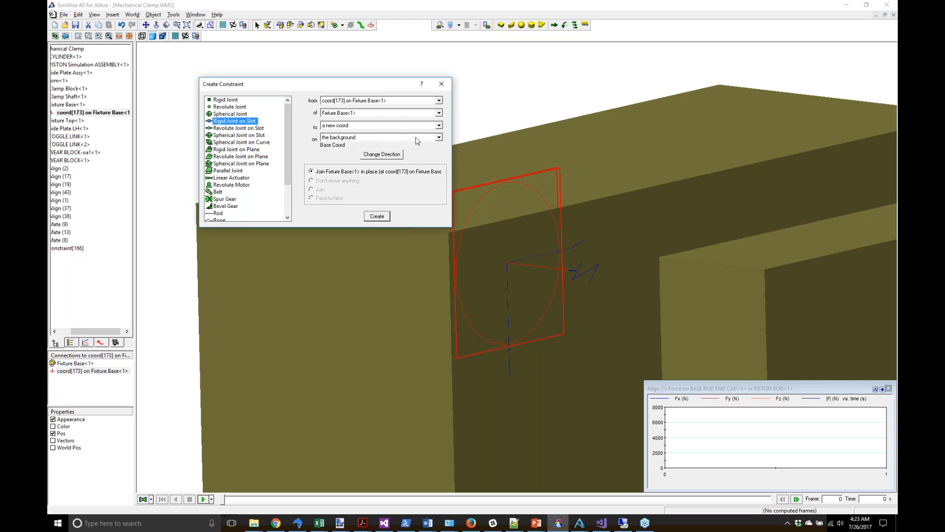
{"action": "left_click", "coordinate": [438, 137]}
{"action": "left_click_drag", "start_coordinate": [438, 156], "coordinate": [435, 193]}
{"action": "left_click", "coordinate": [381, 203]}
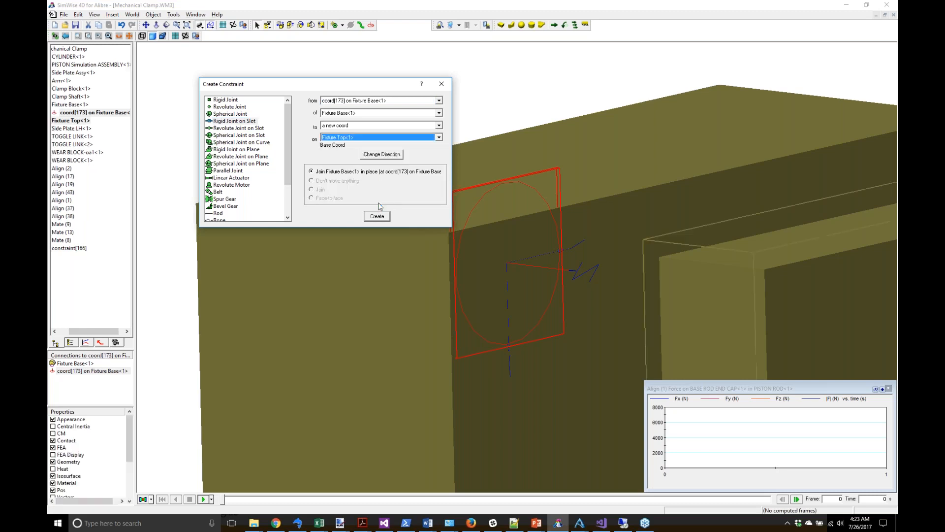
{"action": "left_click", "coordinate": [381, 220]}
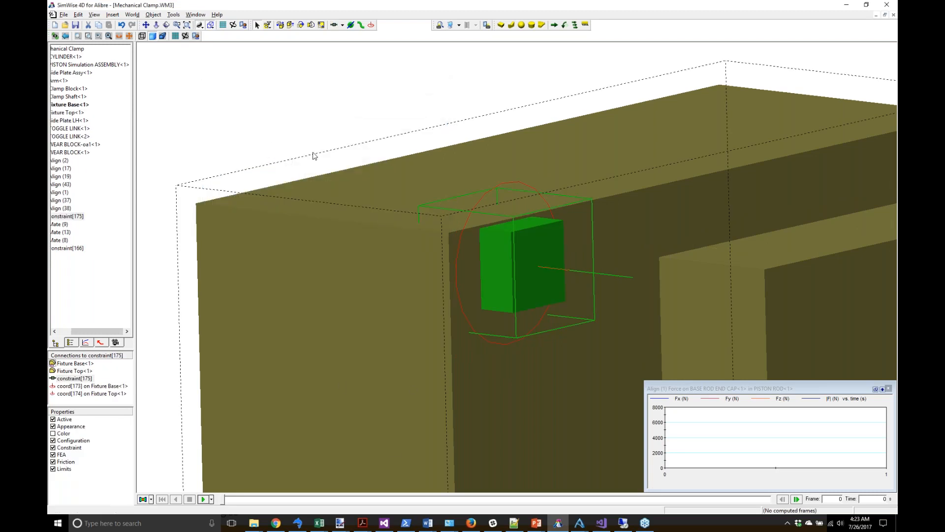
{"action": "left_click", "coordinate": [187, 26]}
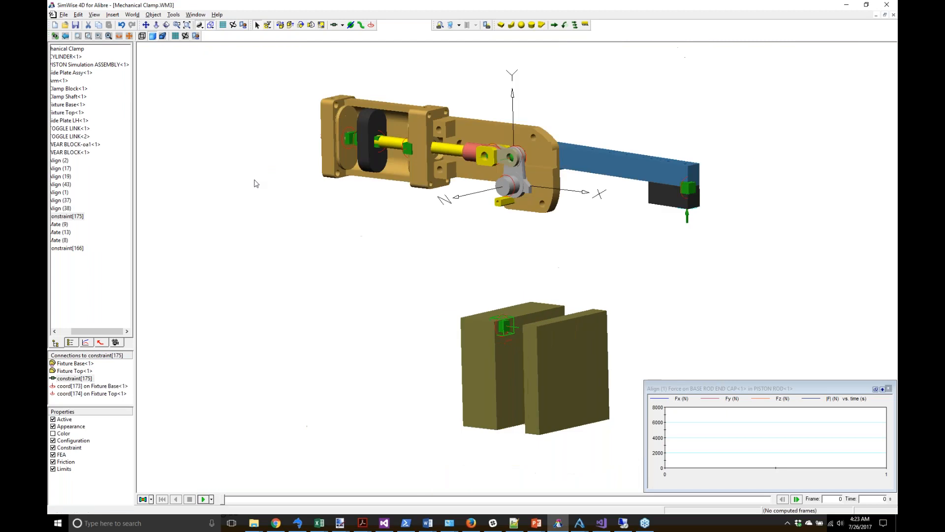
Step: Run and rewind with the new joint, then delete force constraint[166] on the Clamp Block
{"action": "left_click", "coordinate": [203, 499]}
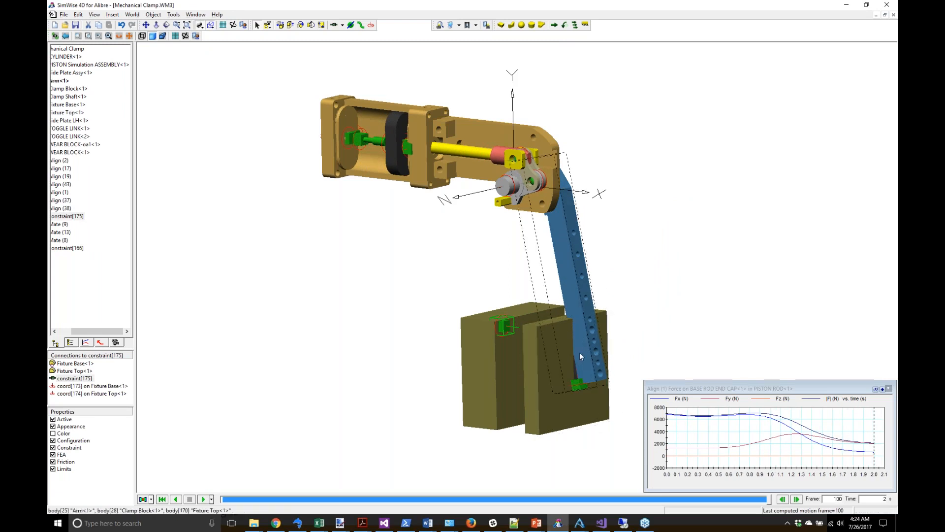
{"action": "left_click", "coordinate": [165, 499]}
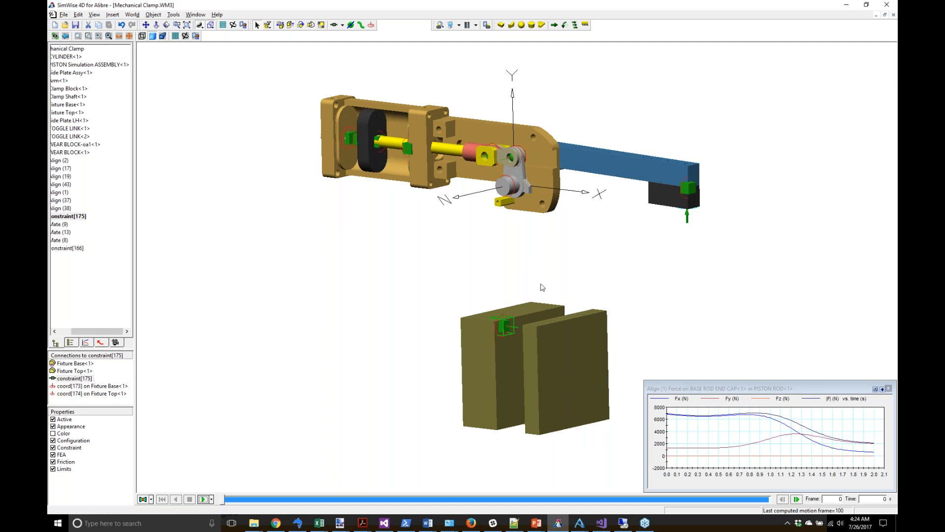
{"action": "left_click", "coordinate": [690, 224]}
{"action": "key", "text": "Delete"}
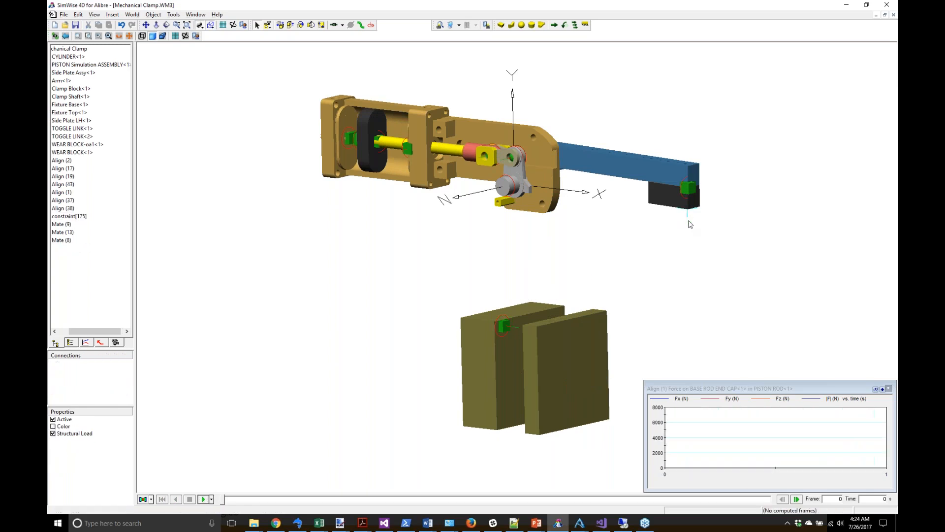
Step: Make the Clamp Block and Fixture Top collide
{"action": "left_click", "coordinate": [665, 203]}
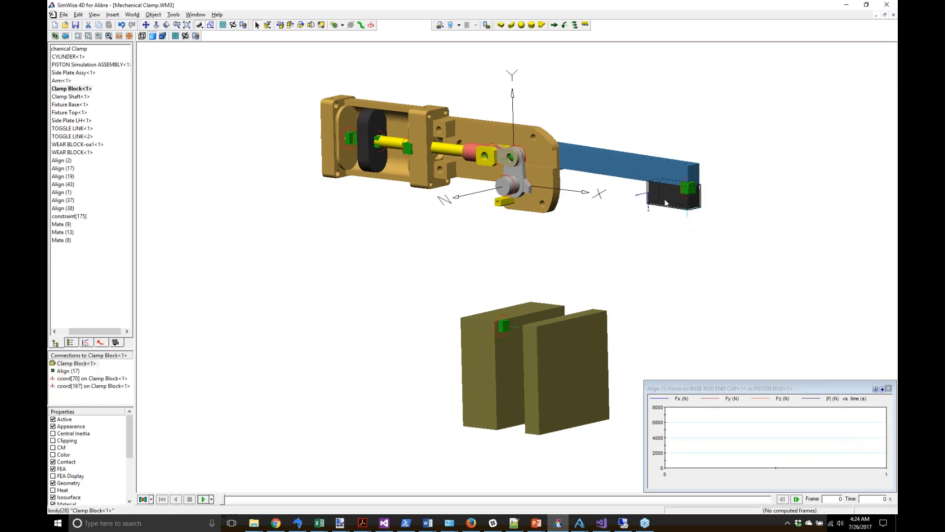
{"action": "left_click", "coordinate": [595, 326]}
{"action": "right_click", "coordinate": [596, 326]}
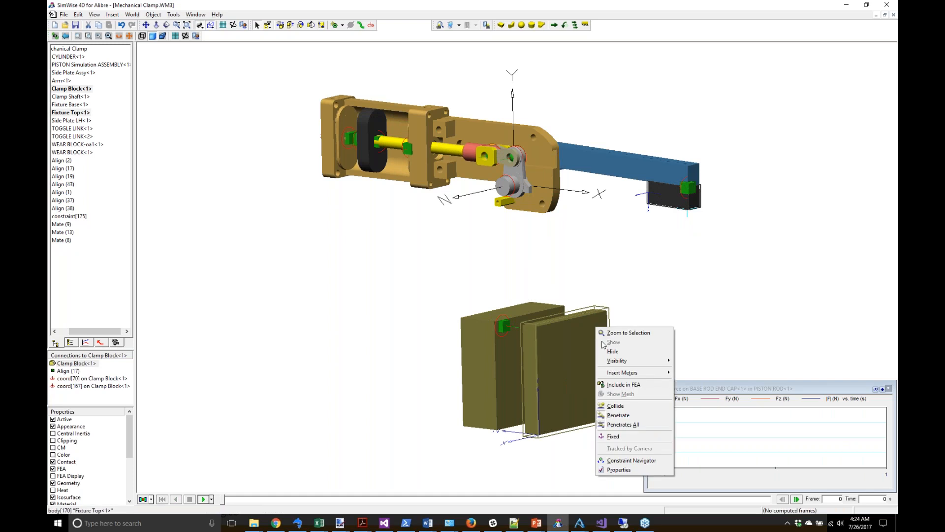
{"action": "left_click", "coordinate": [612, 409]}
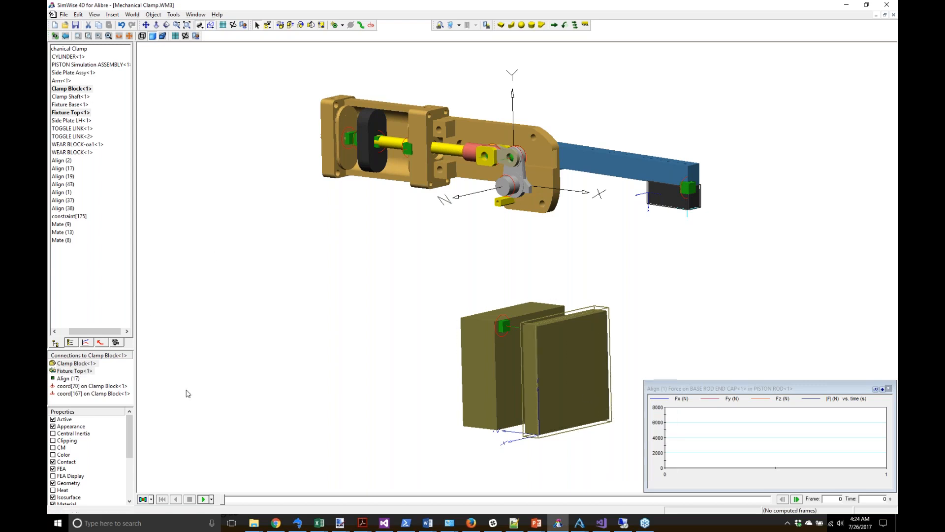
Step: Set the Clamp Block's Impulse/Momentum contact restitution to 0.1
{"action": "right_click", "coordinate": [561, 364]}
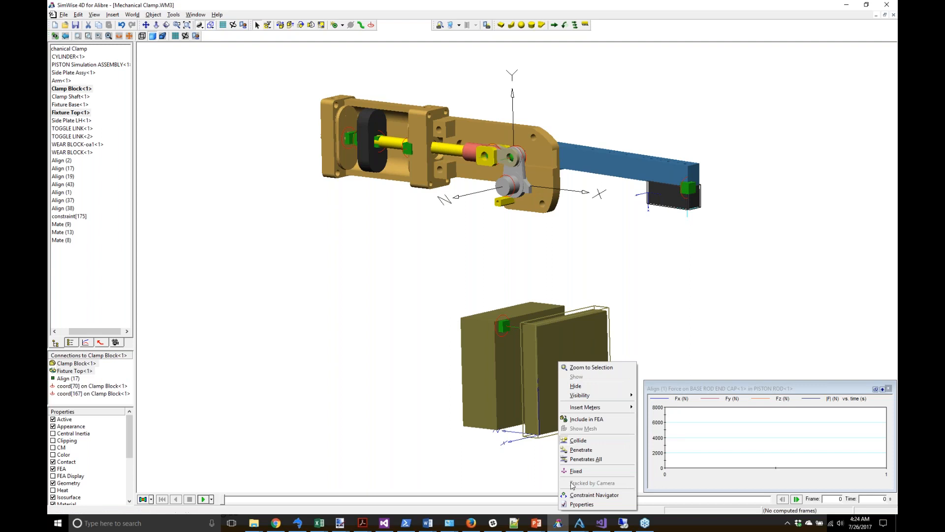
{"action": "left_click", "coordinate": [577, 504]}
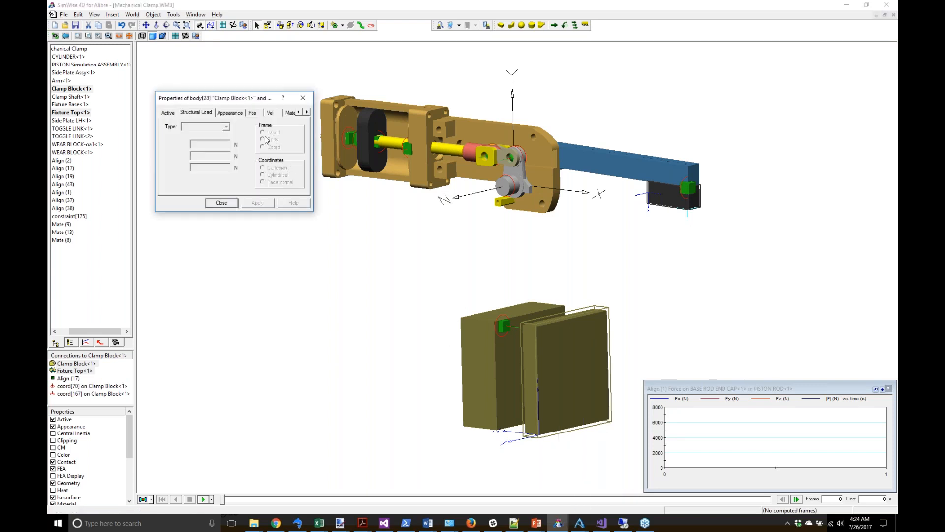
{"action": "left_click", "coordinate": [307, 112]}
{"action": "left_click", "coordinate": [306, 113]}
{"action": "left_click", "coordinate": [306, 113]}
{"action": "left_click", "coordinate": [253, 113]}
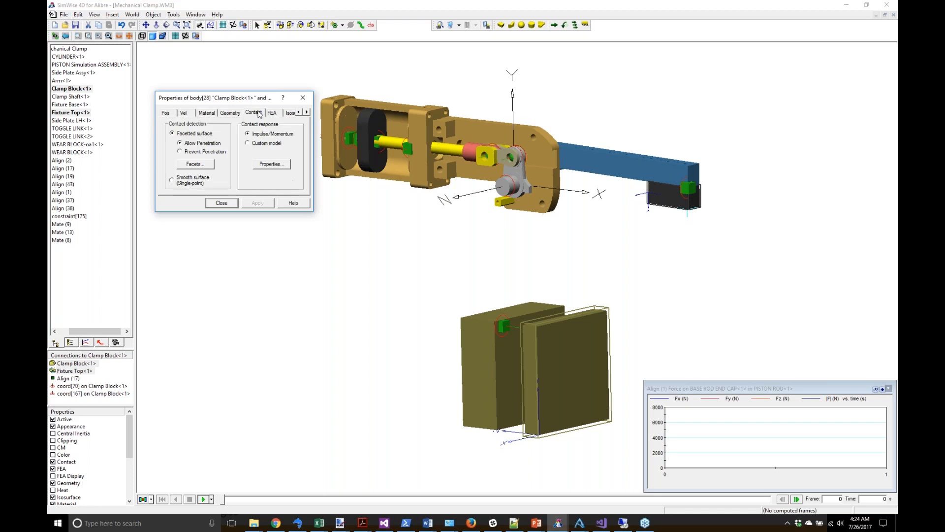
{"action": "left_click", "coordinate": [265, 165]}
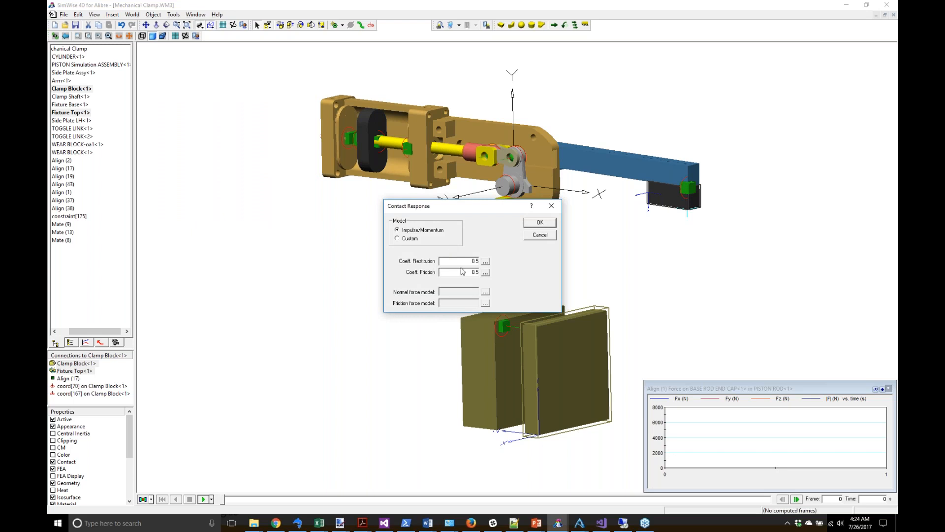
{"action": "type", "text": ".1"}
{"action": "key", "text": "Tab"}
{"action": "left_click", "coordinate": [540, 222]}
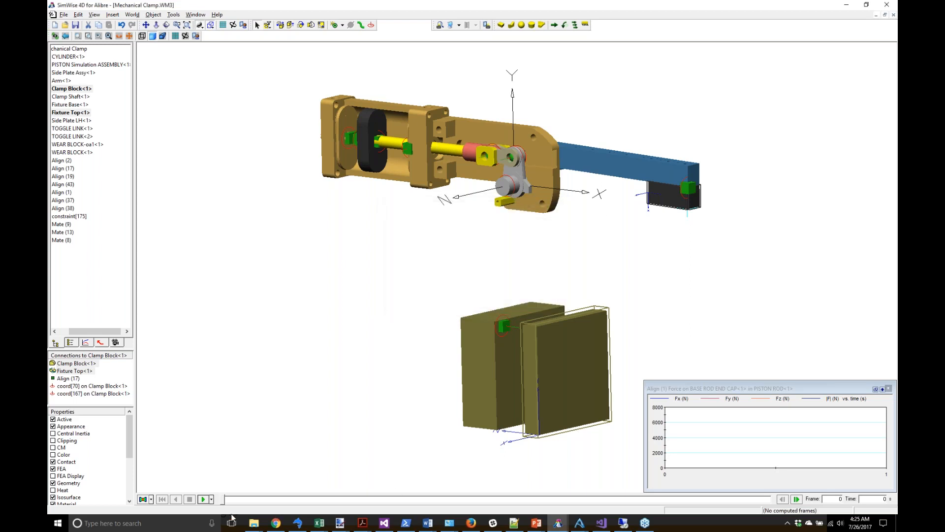
Step: Run the contact-enabled 100-frame clamp simulation, drag back to frame 75, and zoom on the fixture blocks
{"action": "left_click", "coordinate": [209, 501]}
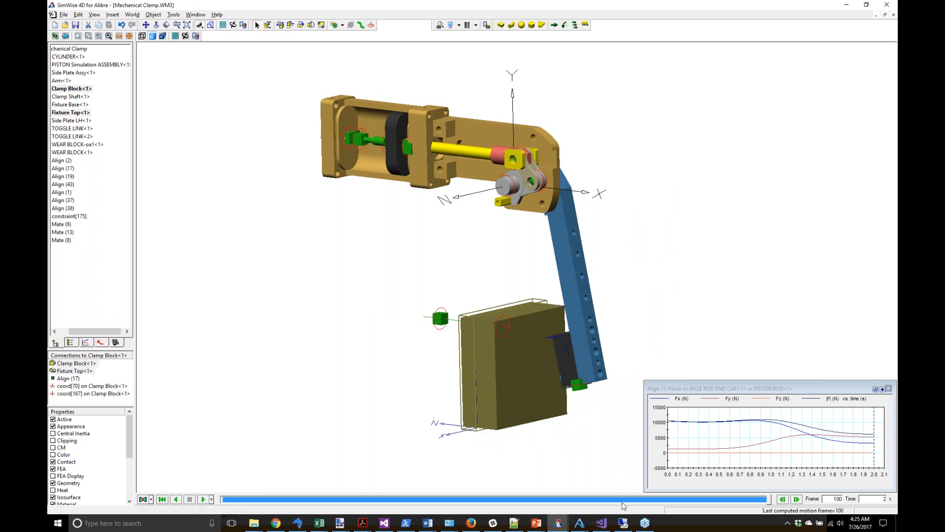
{"action": "left_click_drag", "start_coordinate": [767, 502], "coordinate": [222, 512]}
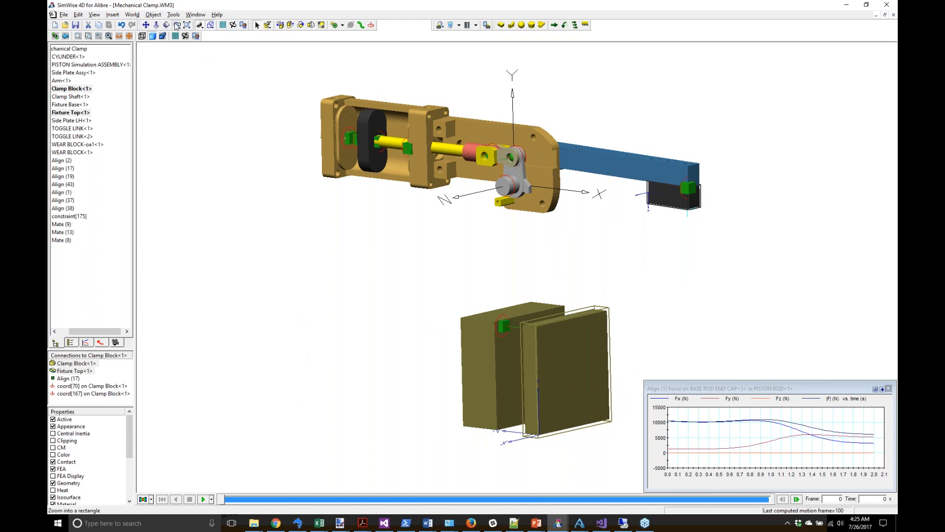
{"action": "left_click_drag", "start_coordinate": [428, 377], "coordinate": [576, 459]}
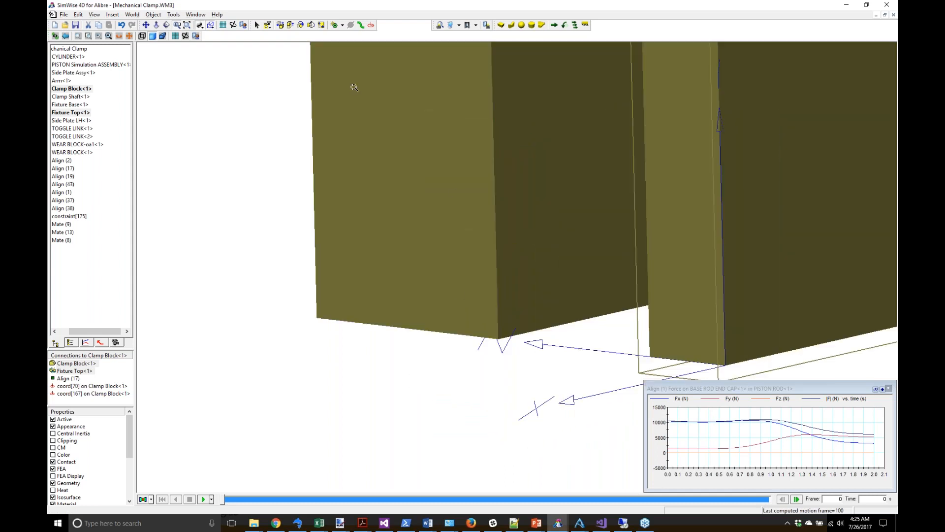
Step: Place coordinate systems on Fixture Base and Fixture Top and select the Fixture Base coordinate
{"action": "left_click", "coordinate": [371, 25]}
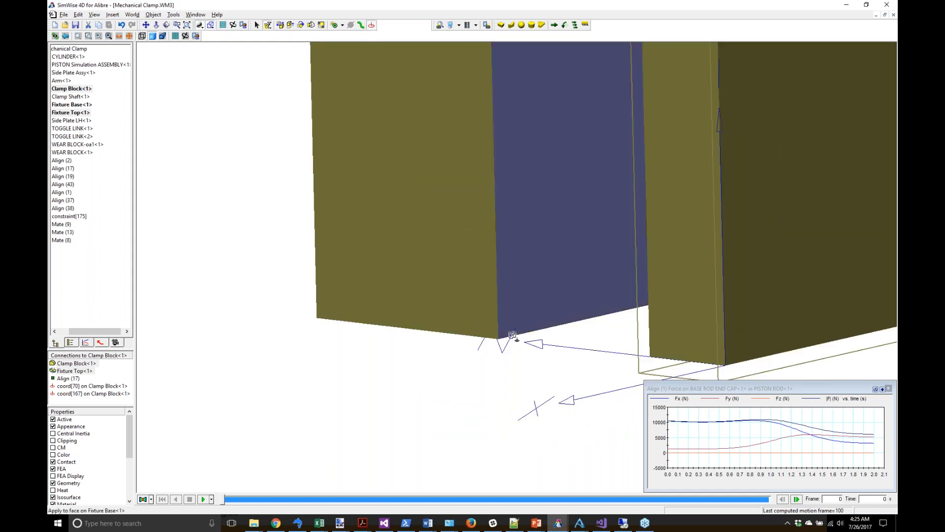
{"action": "left_click", "coordinate": [499, 339]}
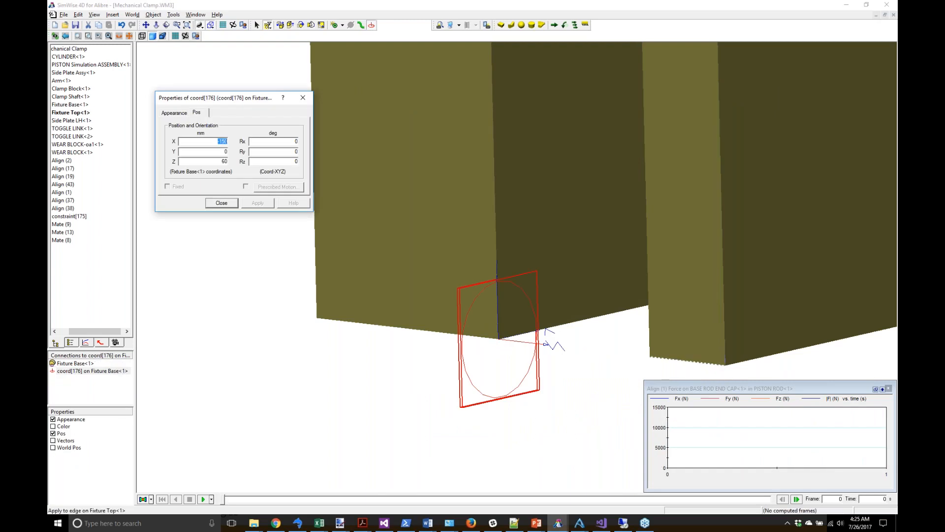
{"action": "left_click", "coordinate": [650, 358]}
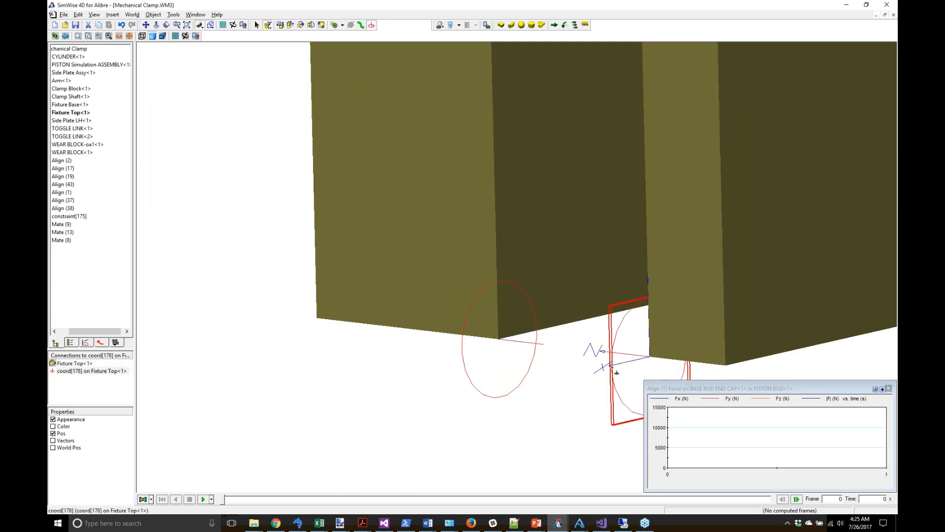
{"action": "left_click", "coordinate": [257, 25]}
{"action": "left_click", "coordinate": [388, 304]}
{"action": "left_click", "coordinate": [462, 351]}
{"action": "left_click", "coordinate": [521, 390]}
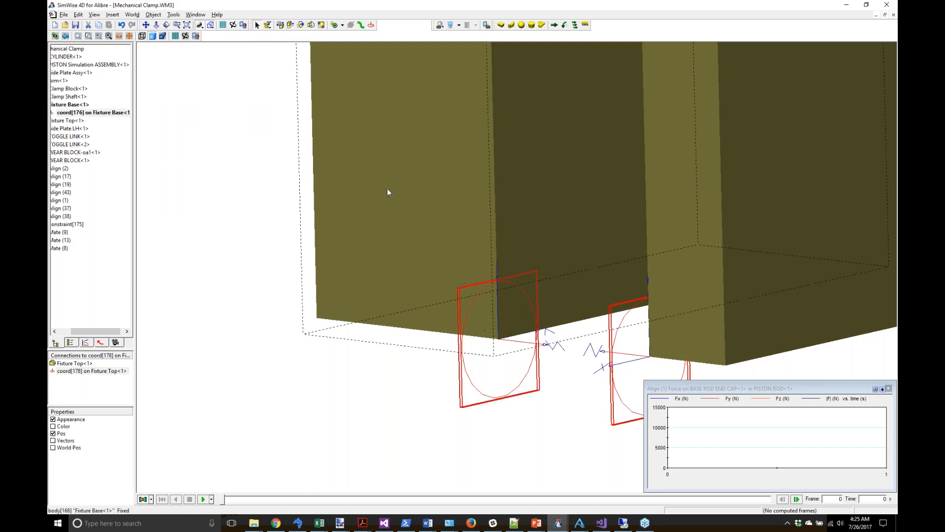
Step: Create a Linear Spring/Damper, constraint[179], between the two coordinate systems
{"action": "left_click", "coordinate": [342, 26]}
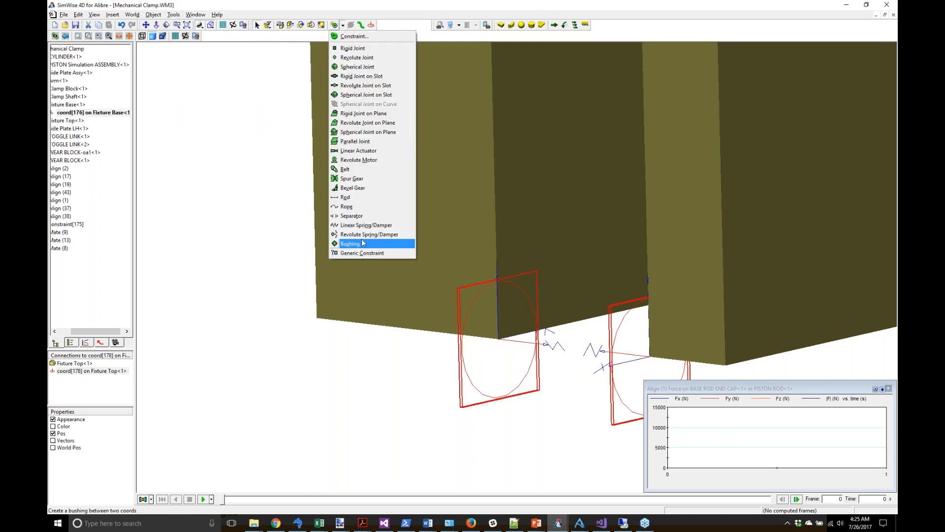
{"action": "left_click", "coordinate": [361, 225]}
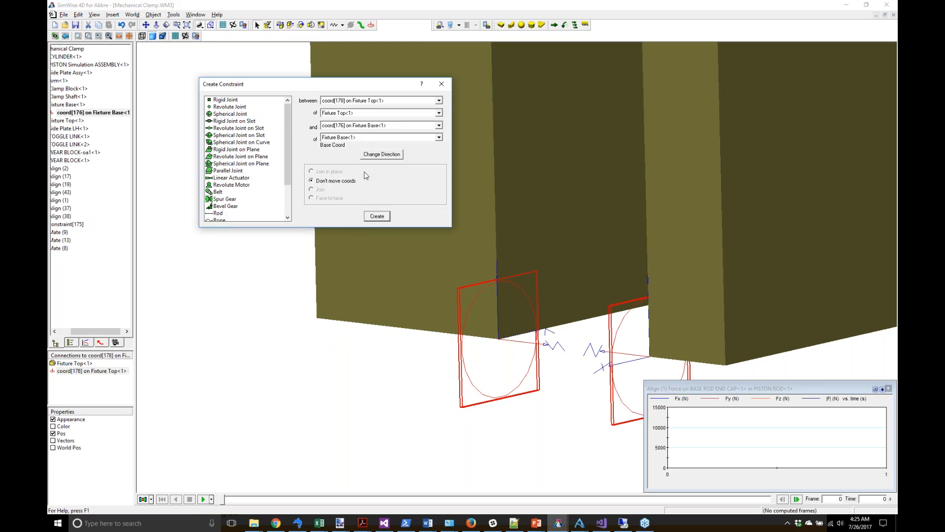
{"action": "left_click", "coordinate": [376, 217]}
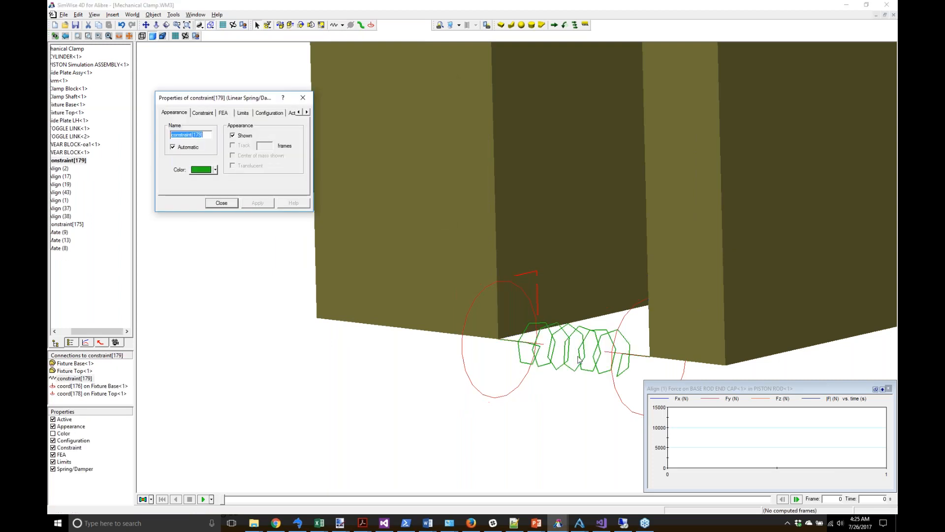
Step: Set the spring stiffness to 15 N/mm and damping to 5 N·s/mm
{"action": "left_click", "coordinate": [291, 112]}
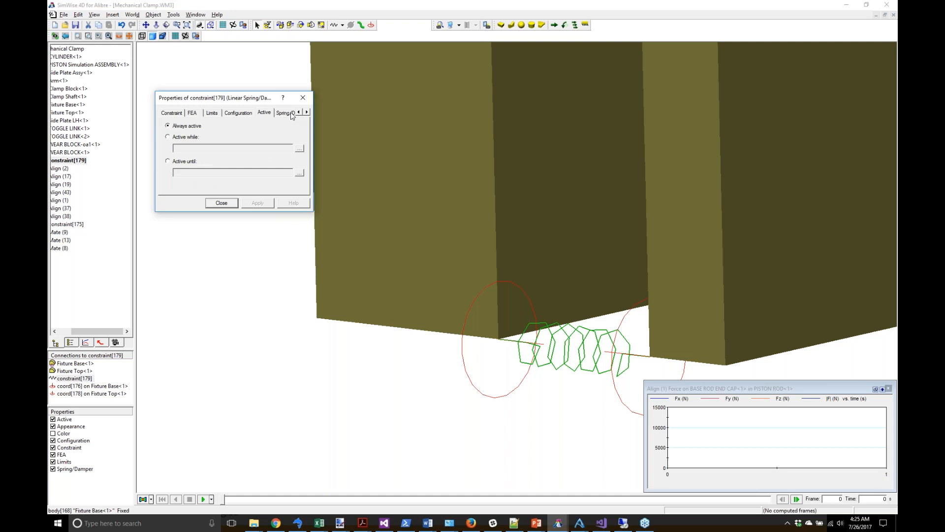
{"action": "left_click", "coordinate": [279, 114]}
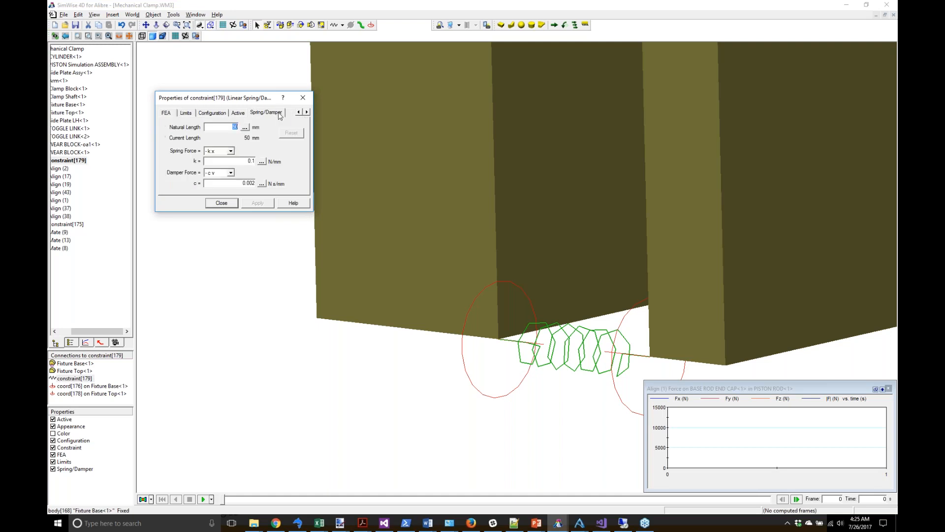
{"action": "left_click", "coordinate": [244, 161]}
{"action": "key", "text": "alt+Tab"}
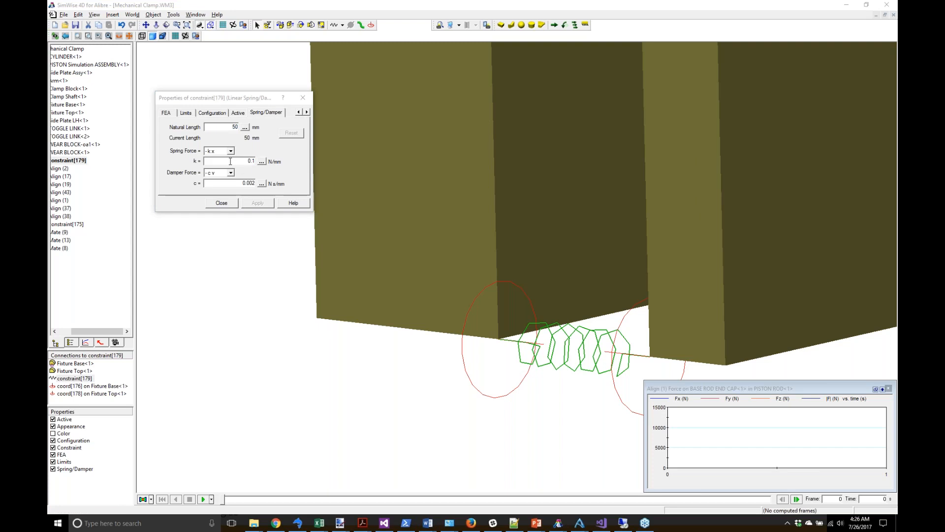
{"action": "left_click_drag", "start_coordinate": [245, 161], "coordinate": [266, 158]}
{"action": "type", "text": "15"}
{"action": "key", "text": "Tab"}
{"action": "key", "text": "Tab"}
{"action": "type", "text": "5"}
{"action": "key", "text": "Tab"}
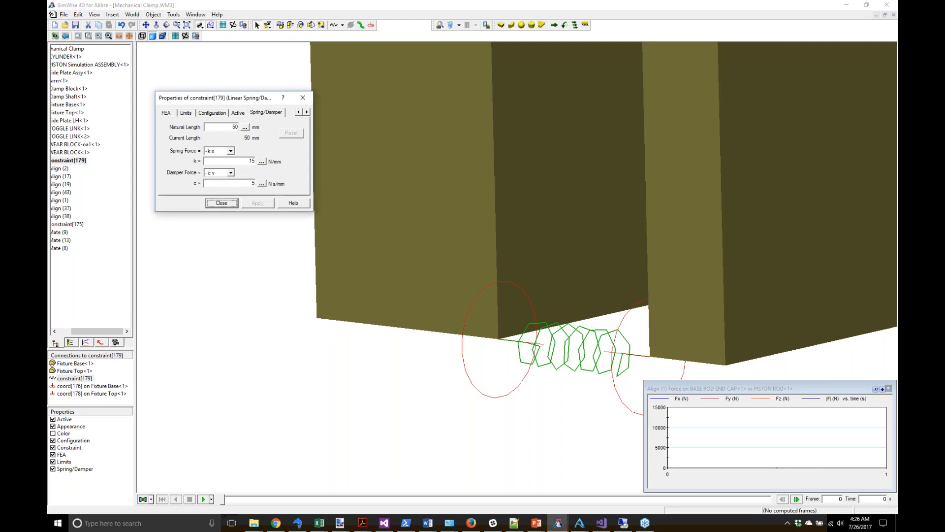
{"action": "left_click", "coordinate": [222, 203]}
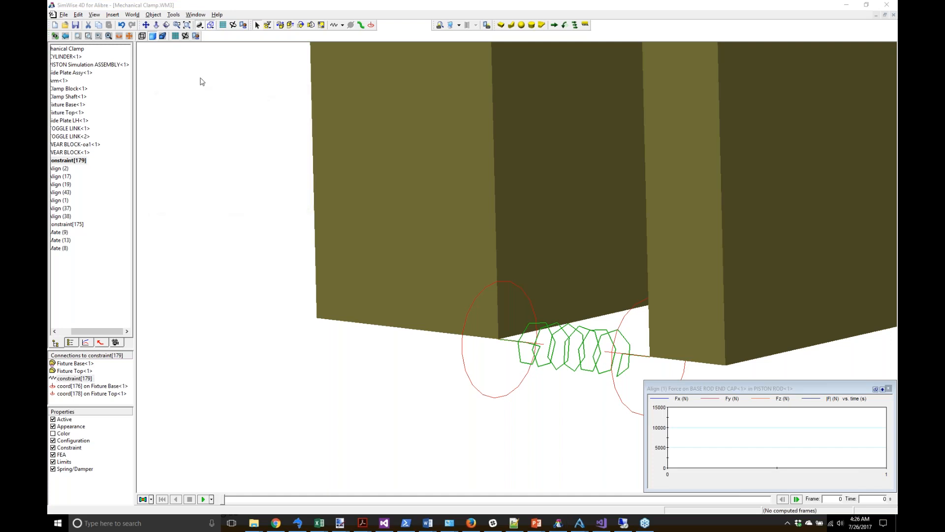
Step: Zoom to extents, run the full clamp simulation, and rewind to the start
{"action": "left_click", "coordinate": [187, 25]}
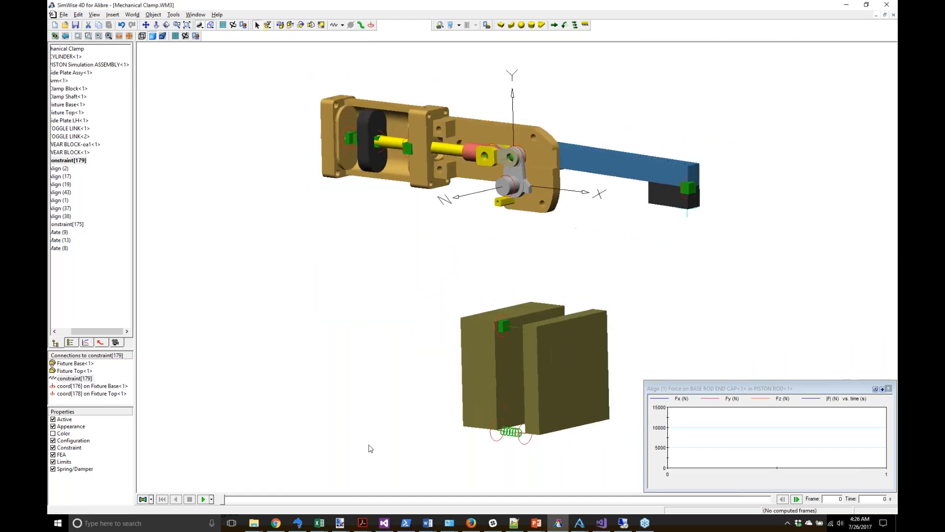
{"action": "left_click", "coordinate": [204, 500]}
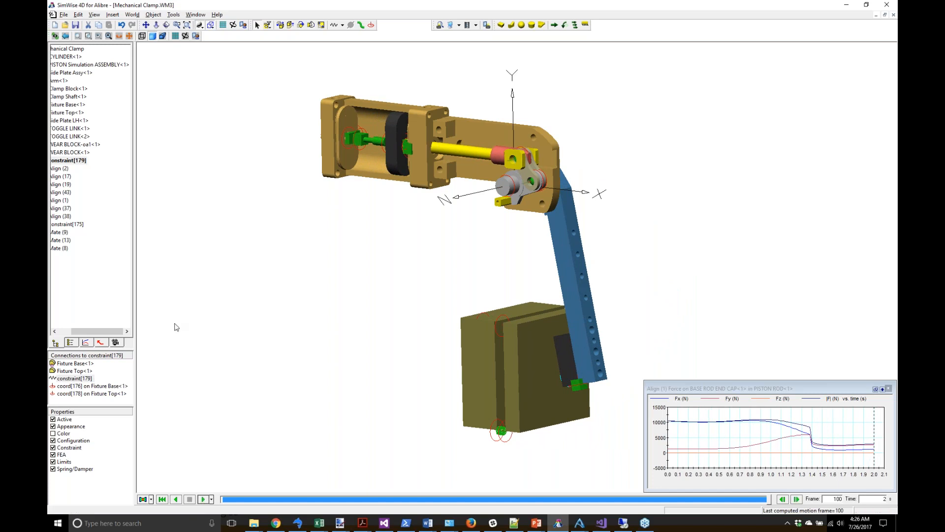
{"action": "left_click", "coordinate": [160, 499]}
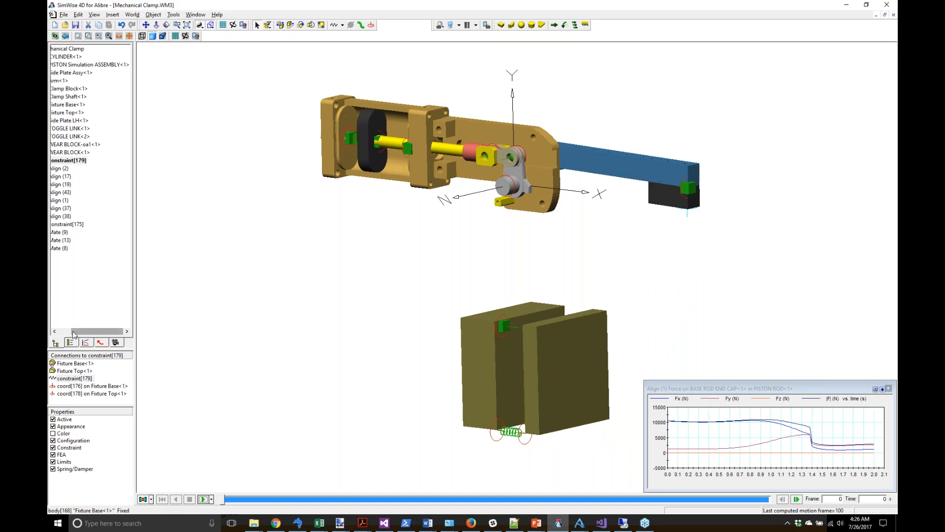
Step: Add a Constraint Tension meter for spring constraint[179]
{"action": "left_click_drag", "start_coordinate": [73, 333], "coordinate": [60, 333]}
{"action": "right_click", "coordinate": [86, 161]}
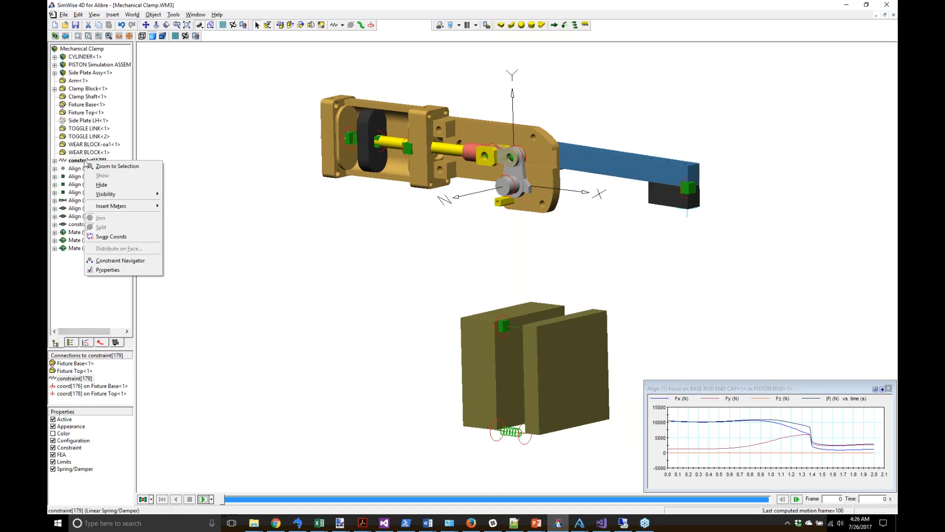
{"action": "mouse_move", "coordinate": [113, 206]}
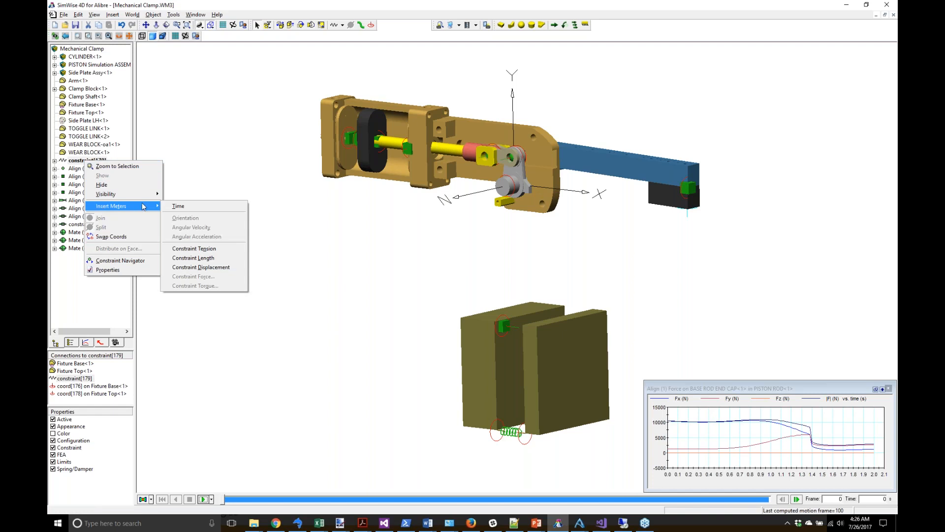
{"action": "left_click", "coordinate": [206, 249]}
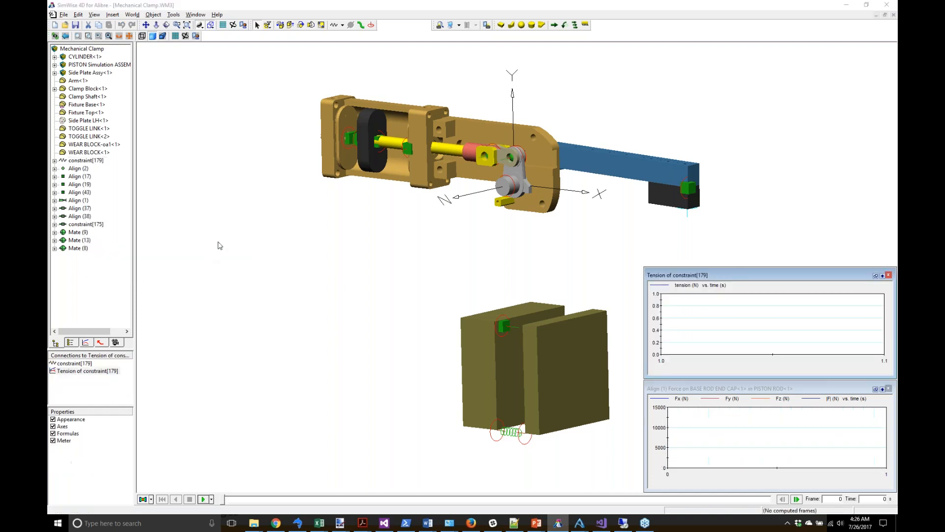
Step: Run to graph constraint[179]'s tension, then delete that meter and rewind to frame 0
{"action": "left_click", "coordinate": [203, 499]}
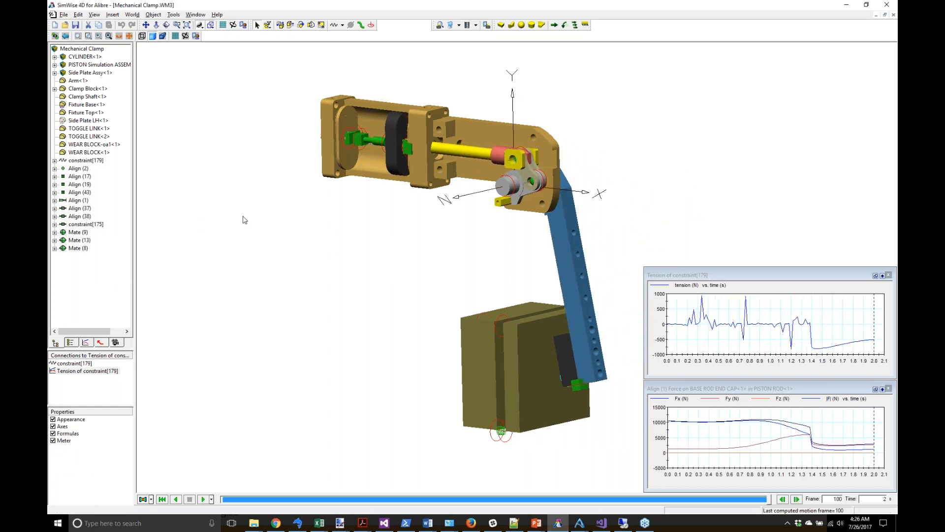
{"action": "right_click", "coordinate": [819, 293]}
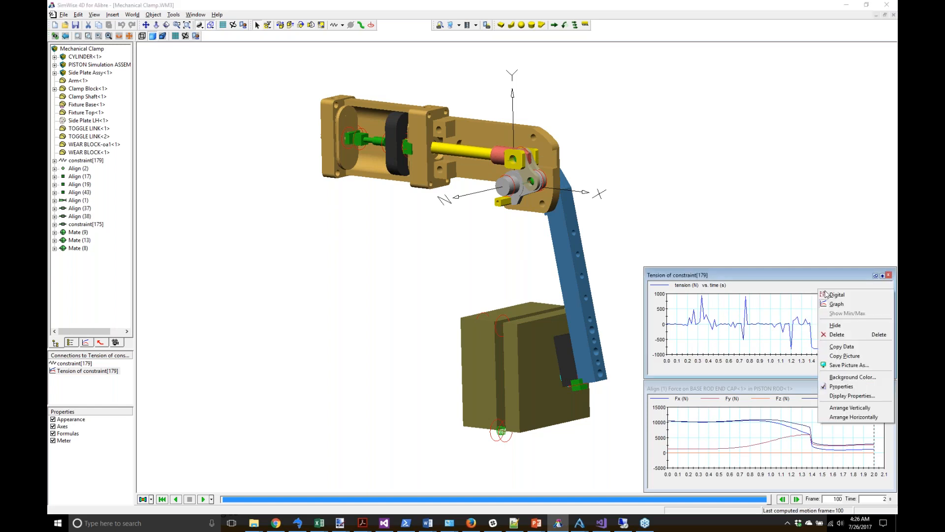
{"action": "left_click", "coordinate": [837, 335]}
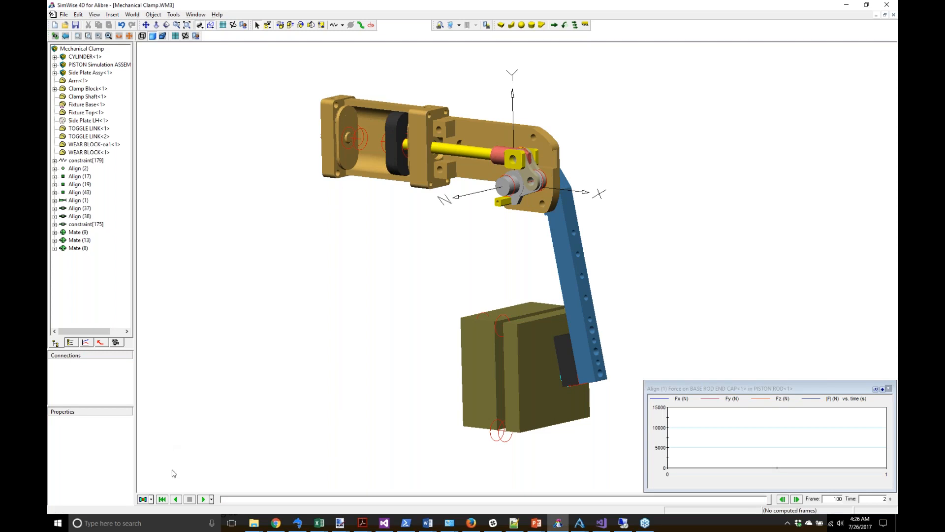
{"action": "left_click", "coordinate": [165, 500]}
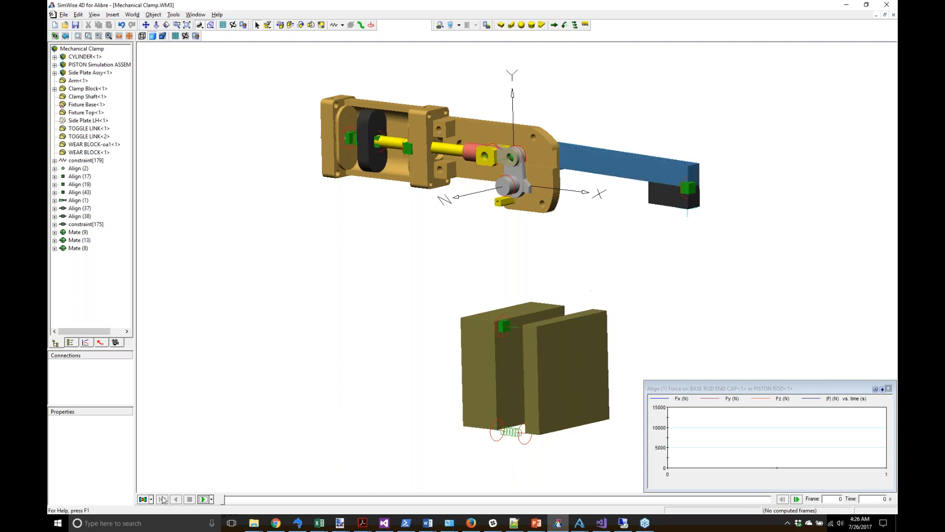
Step: Rerun the 100-frame clamp motion, pause at frame 52 (1.04 s), and zoom on the toggle link
{"action": "left_click", "coordinate": [203, 498]}
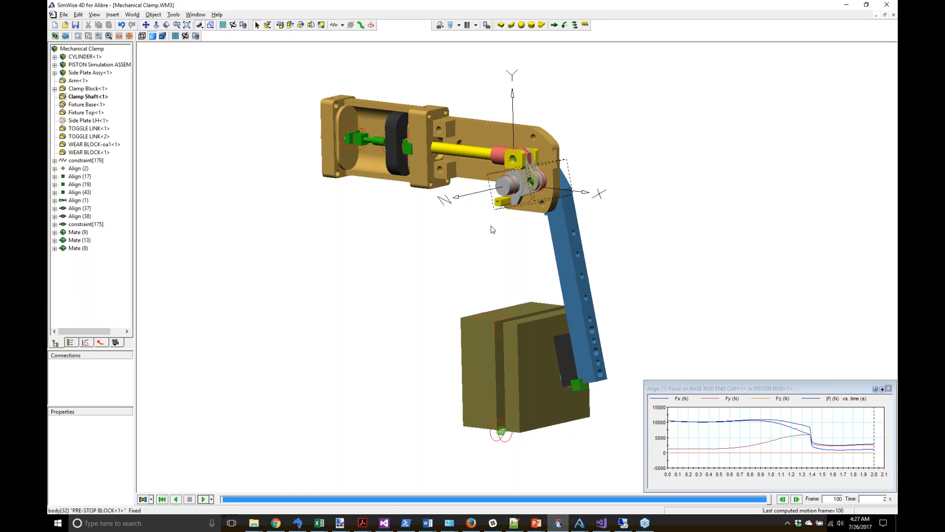
{"action": "left_click_drag", "start_coordinate": [768, 500], "coordinate": [507, 502]}
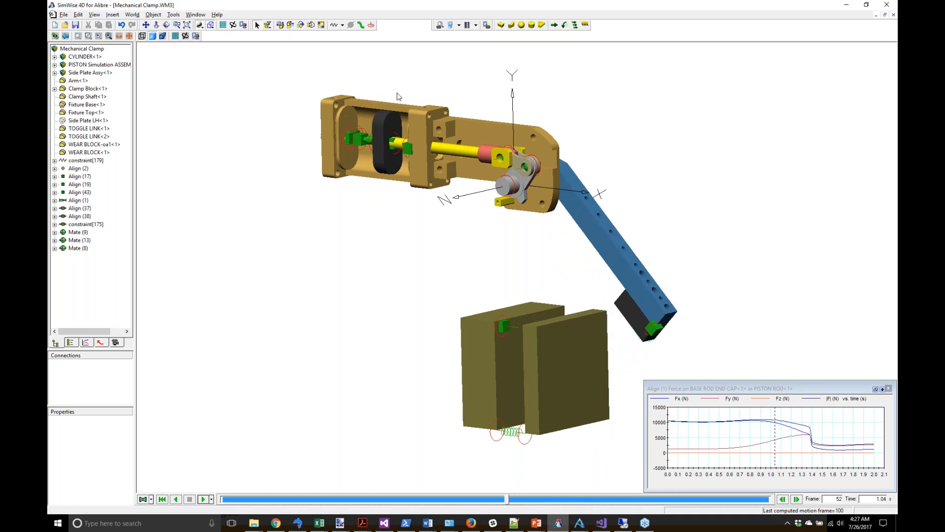
{"action": "left_click", "coordinate": [177, 24]}
{"action": "left_click_drag", "start_coordinate": [466, 138], "coordinate": [555, 224]}
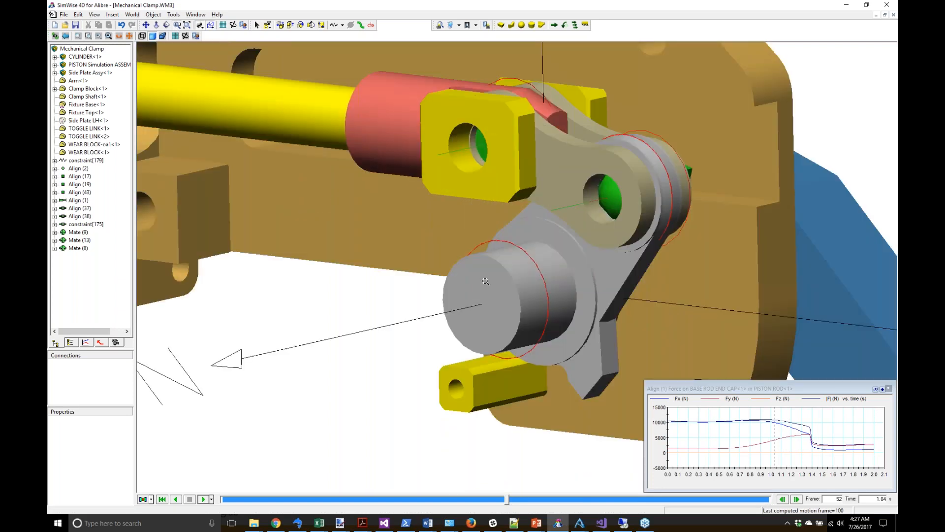
Step: Open the Clamp Shaft's FEA properties, generate a mesh and display it
{"action": "left_click", "coordinate": [256, 24]}
{"action": "right_click", "coordinate": [507, 282]}
{"action": "left_click", "coordinate": [530, 423]}
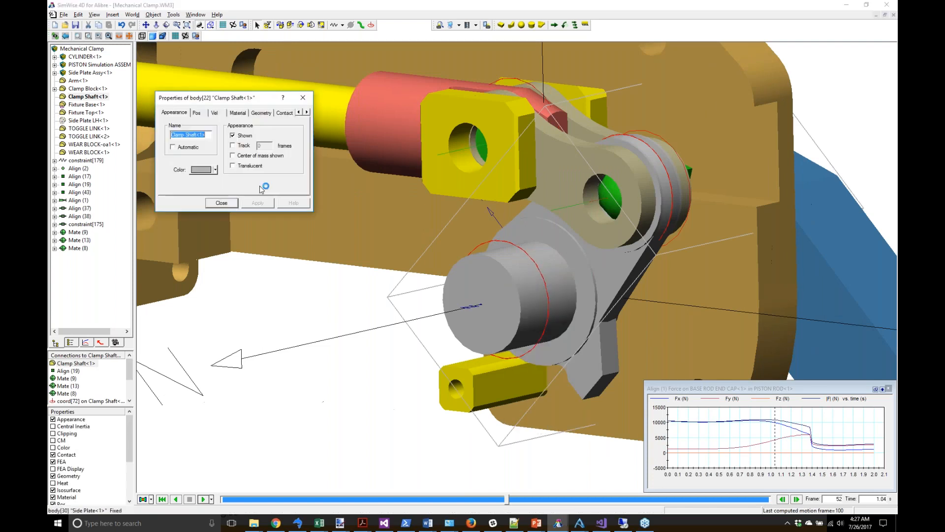
{"action": "left_click", "coordinate": [306, 113]}
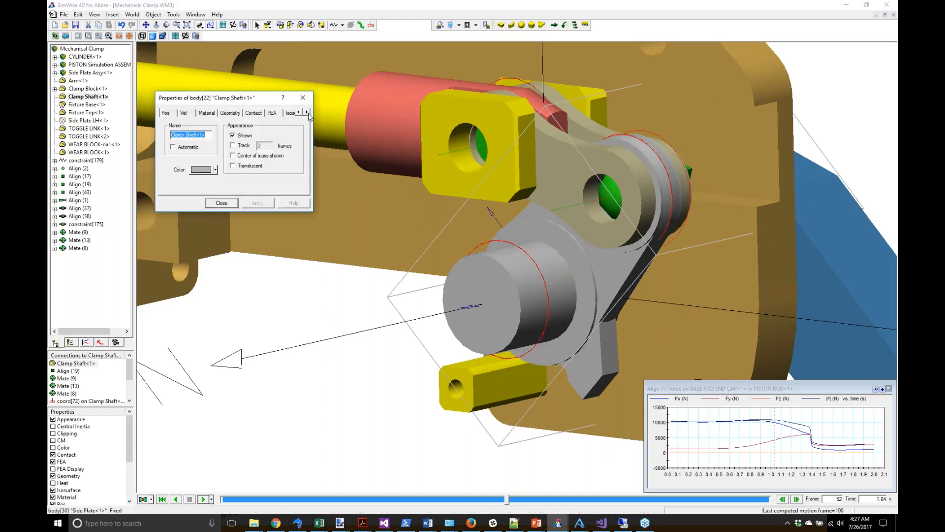
{"action": "left_click", "coordinate": [272, 113]}
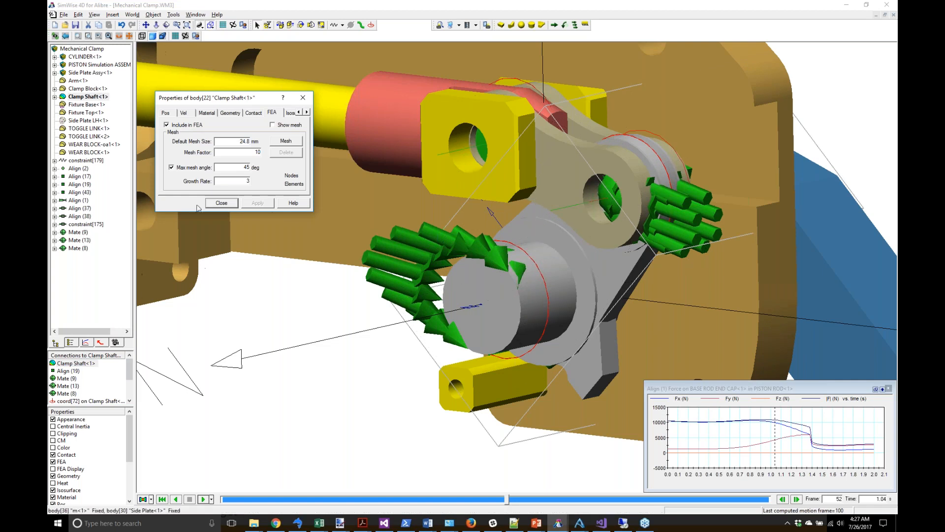
{"action": "left_click", "coordinate": [285, 142]}
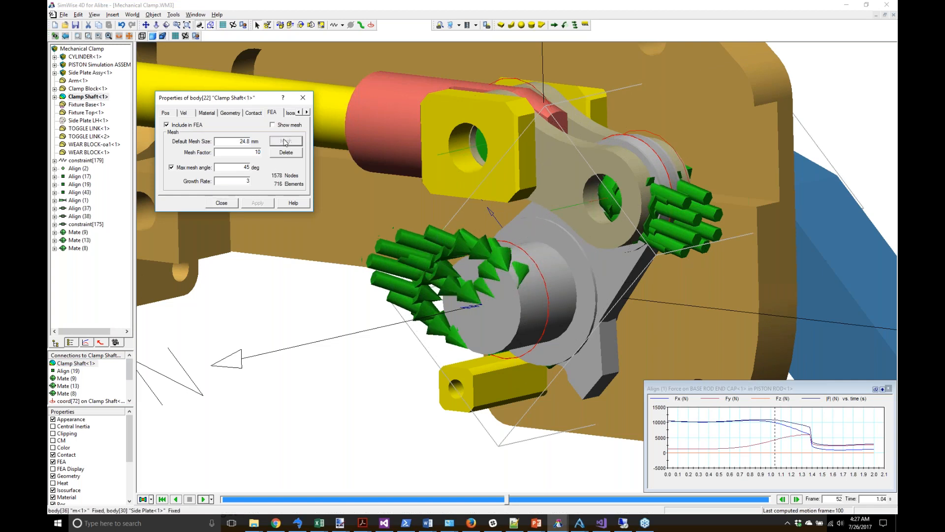
{"action": "left_click", "coordinate": [273, 125]}
Step: Change the mesh factor, erase the outdated mesh and remesh the shaft to 1700 nodes, 797 elements
{"action": "double_click", "coordinate": [259, 152]}
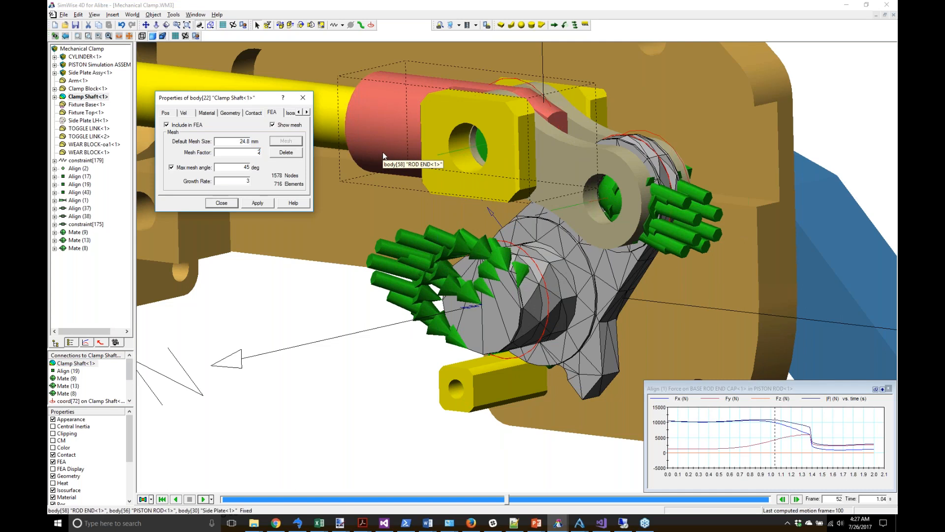
{"action": "left_click", "coordinate": [284, 154]}
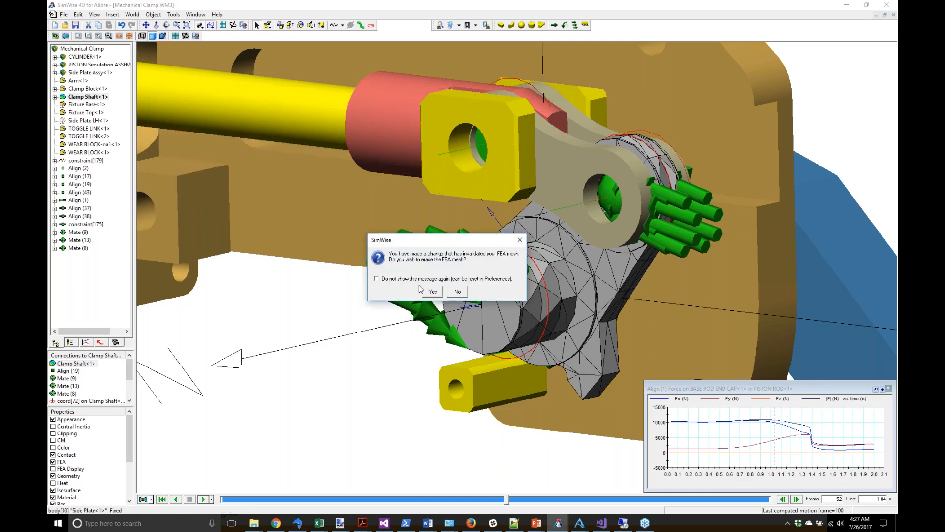
{"action": "left_click", "coordinate": [432, 291]}
{"action": "right_click", "coordinate": [495, 291]}
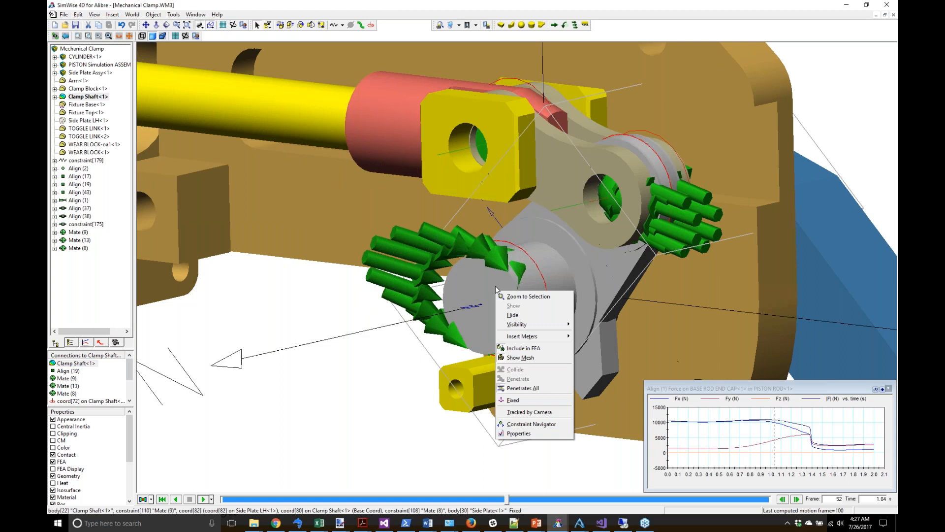
{"action": "left_click", "coordinate": [518, 434]}
{"action": "left_click", "coordinate": [284, 144]}
{"action": "left_click", "coordinate": [217, 203]}
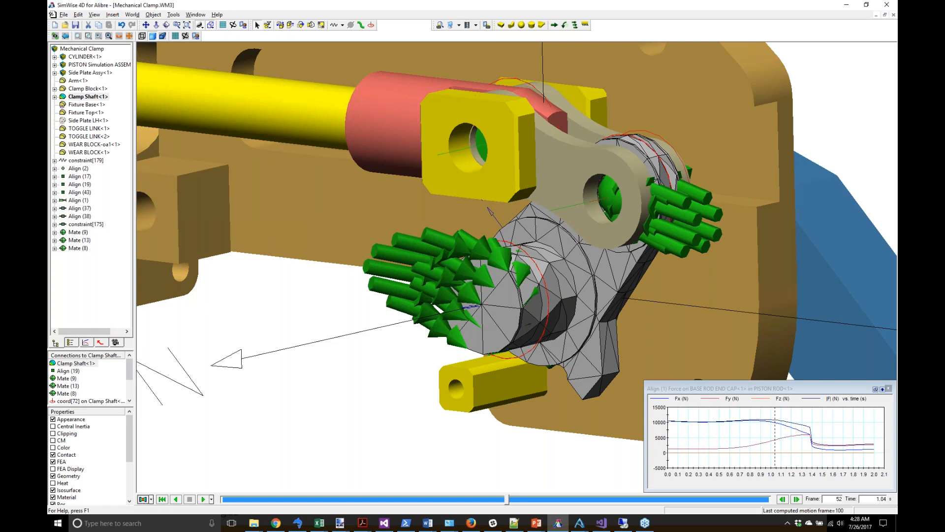
Step: Bring up the Clamp Shaft's Carbon Steel (0.40% C) material settings
{"action": "right_click", "coordinate": [505, 294]}
{"action": "left_click", "coordinate": [525, 433]}
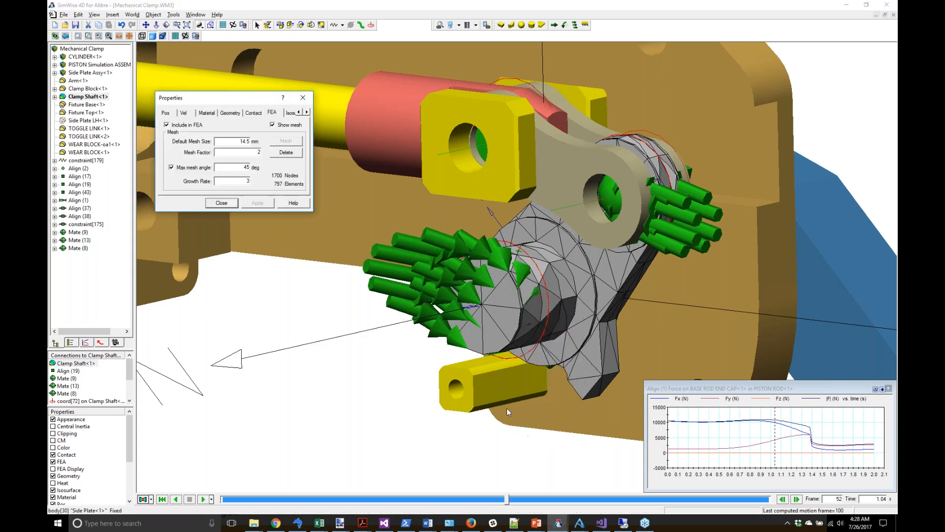
{"action": "left_click", "coordinate": [207, 113]}
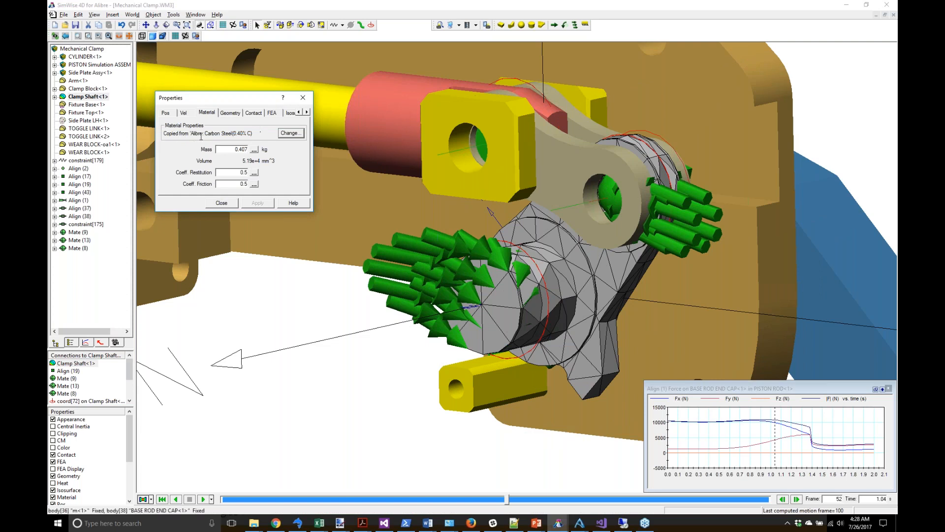
Step: Review the current material's Density, Elastic Modulus and Poisson's Ratio values
{"action": "left_click", "coordinate": [299, 133]}
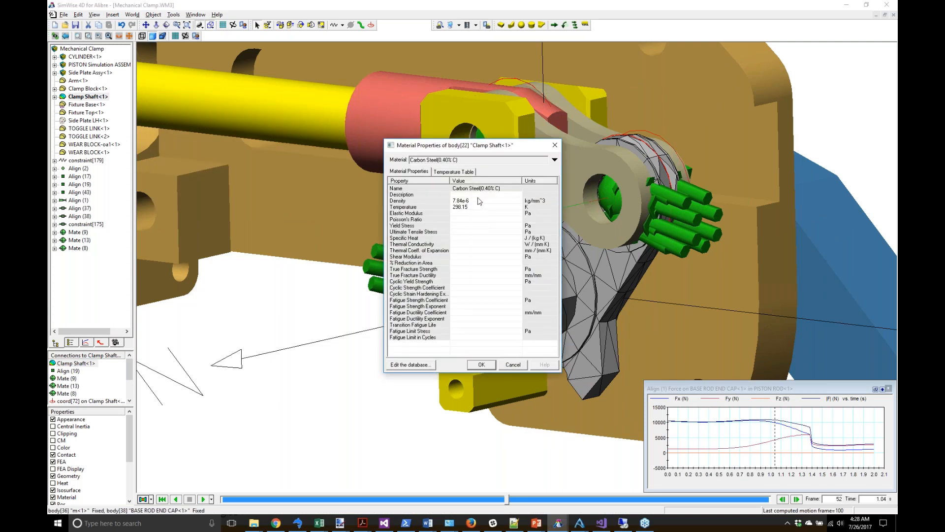
{"action": "left_click", "coordinate": [478, 202]}
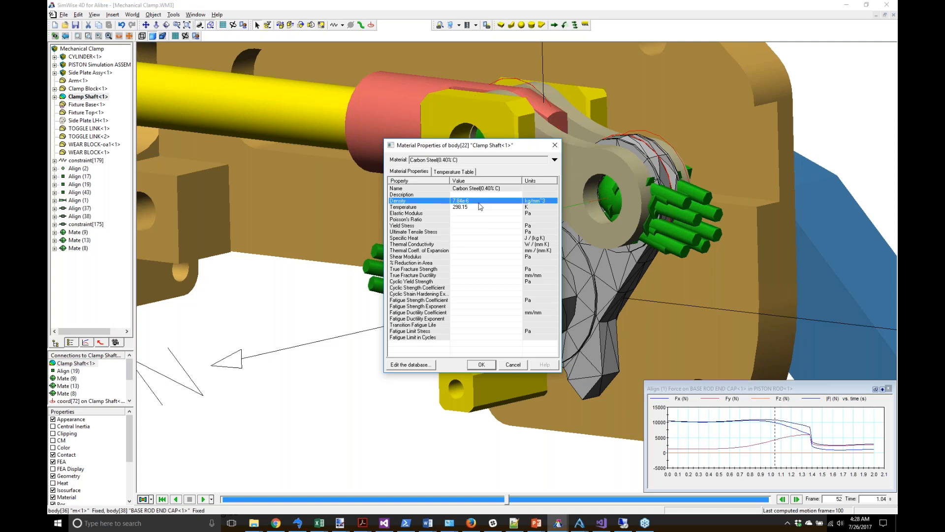
{"action": "left_click", "coordinate": [467, 219]}
{"action": "left_click", "coordinate": [467, 225]}
{"action": "left_click_drag", "start_coordinate": [467, 219], "coordinate": [469, 211]}
{"action": "left_click", "coordinate": [470, 214]}
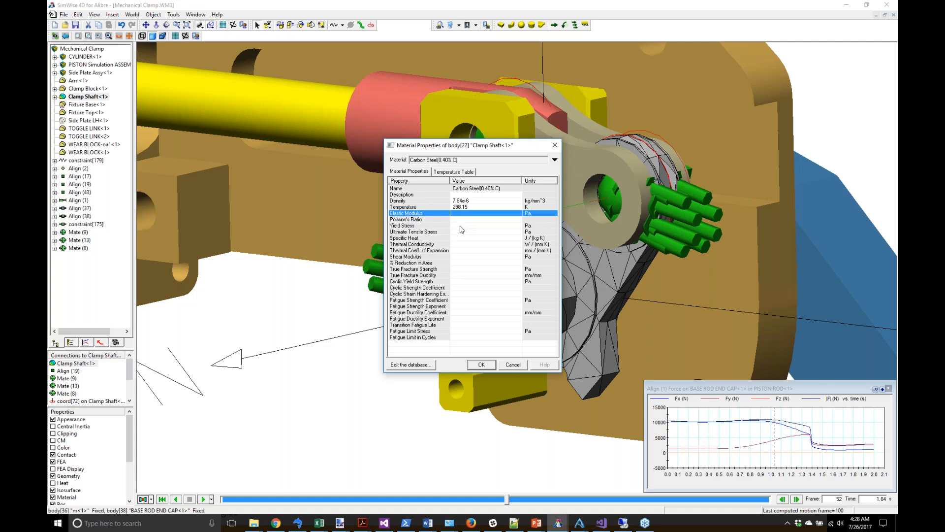
{"action": "left_click", "coordinate": [462, 219]}
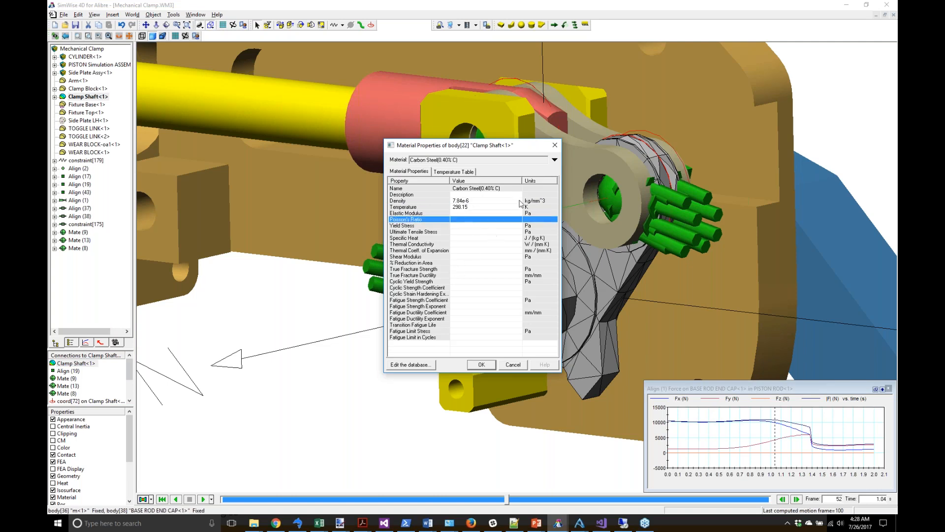
Step: Pick Steel - ANSI C1020 from the Steel materials and confirm it
{"action": "left_click", "coordinate": [554, 160]}
{"action": "left_click", "coordinate": [422, 219]}
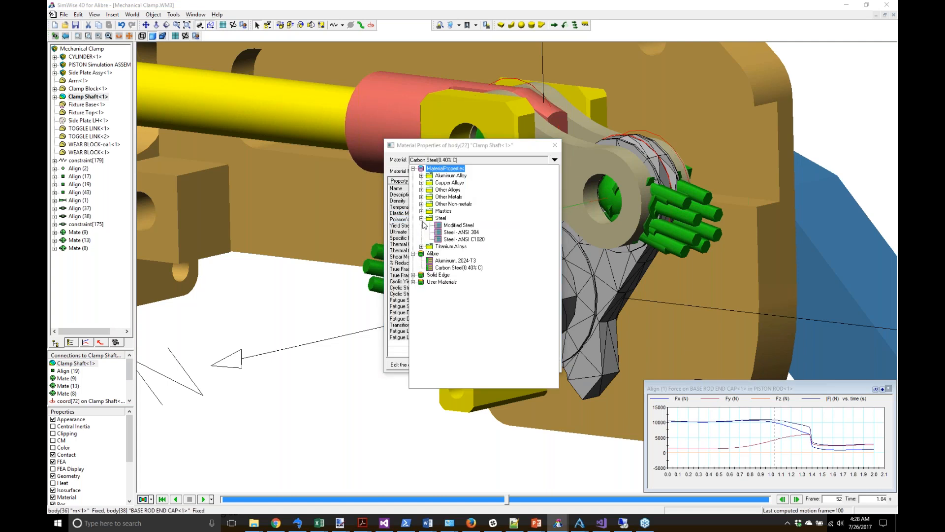
{"action": "left_click", "coordinate": [458, 239]}
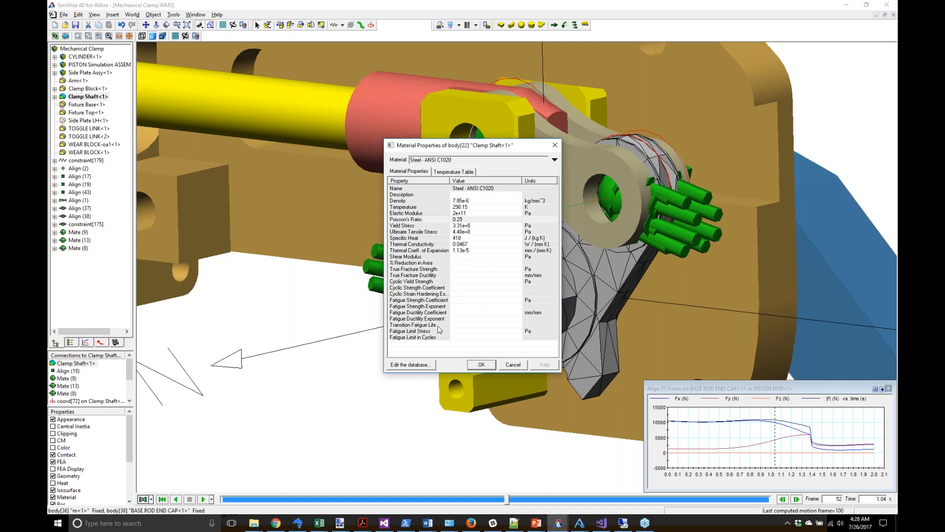
{"action": "left_click", "coordinate": [475, 364]}
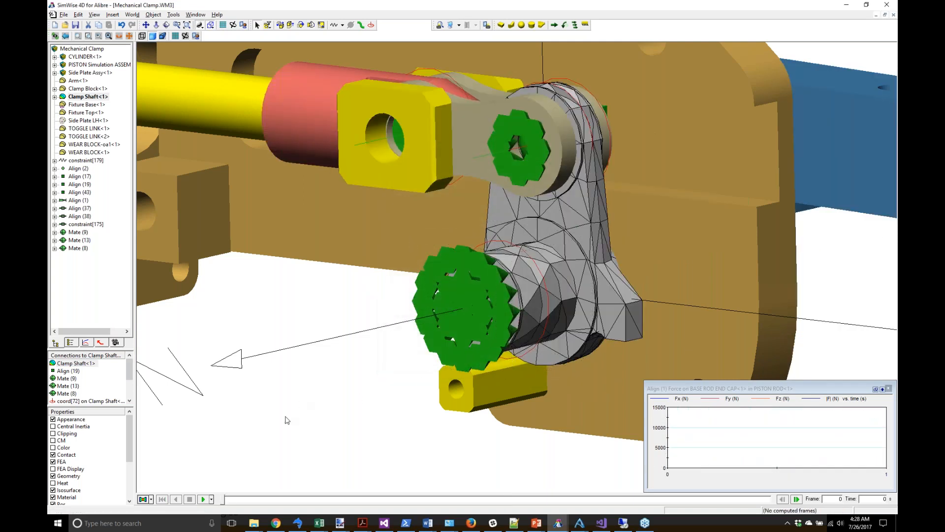
Step: Rerun the 100-frame motion, return to frame 51 (1.02 s) and compute von Mises stress
{"action": "left_click", "coordinate": [204, 499]}
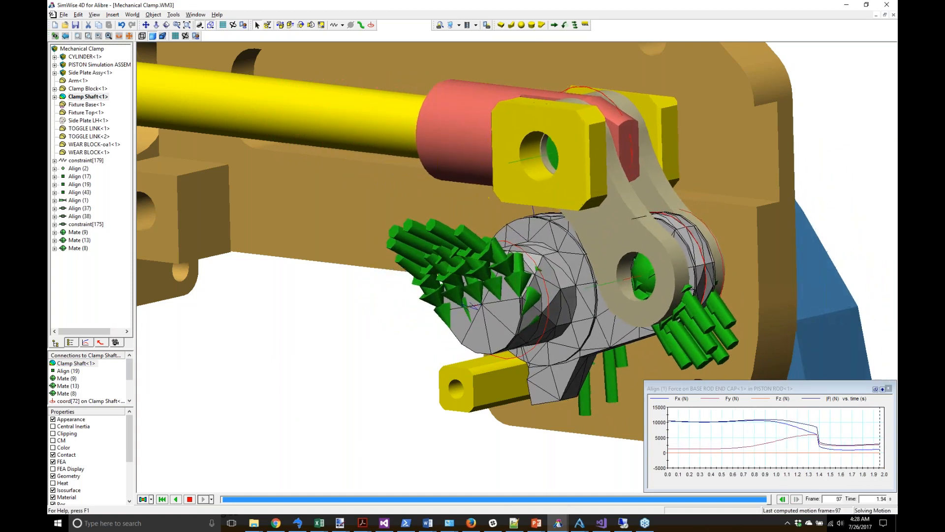
{"action": "mouse_move", "coordinate": [769, 501]}
{"action": "left_mouse_down"}
{"action": "mouse_move", "coordinate": [488, 493]}
{"action": "mouse_move", "coordinate": [505, 494]}
{"action": "left_mouse_up"}
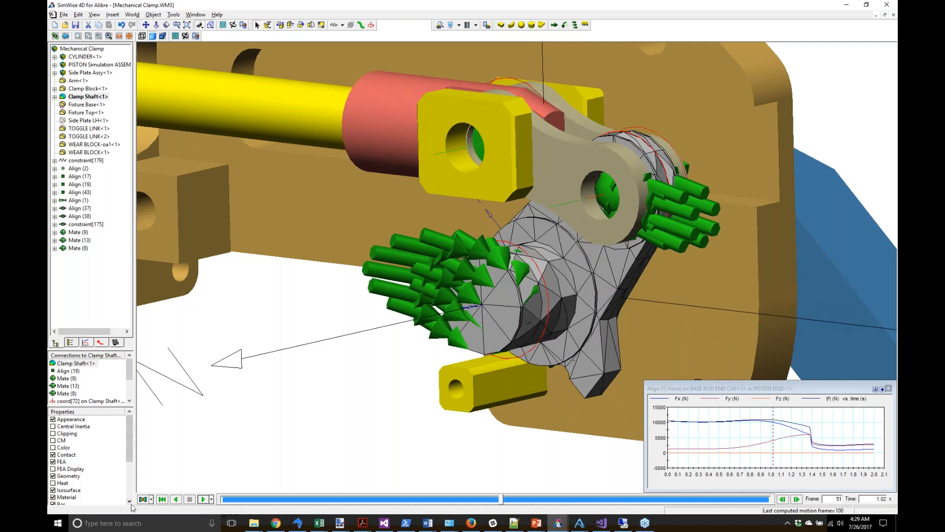
{"action": "left_click", "coordinate": [146, 500]}
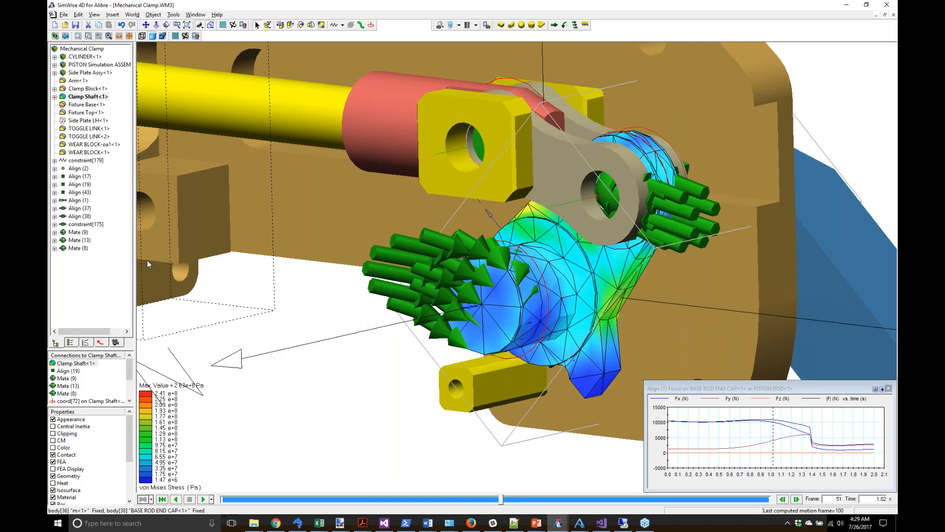
Step: Hide all parts except the Clamp Shaft and orbit to view its other end
{"action": "right_click", "coordinate": [95, 98]}
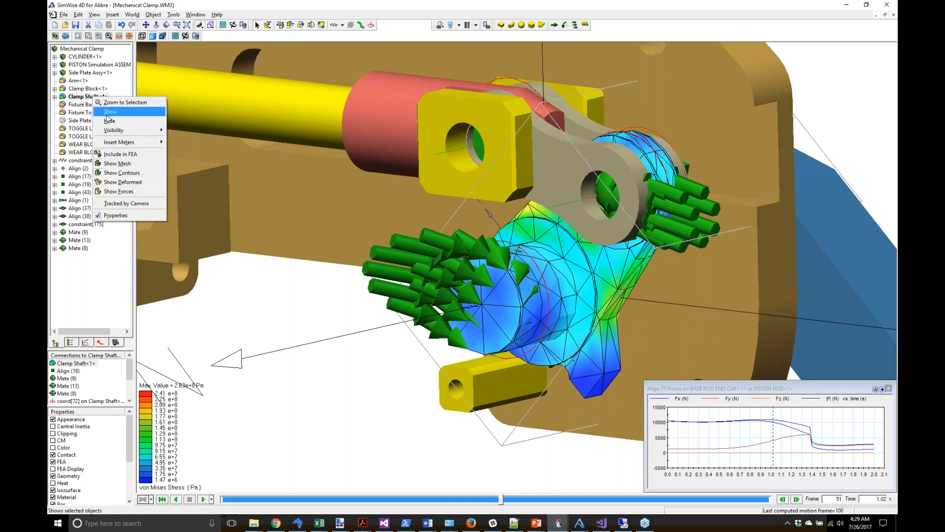
{"action": "mouse_move", "coordinate": [109, 130]}
{"action": "left_click", "coordinate": [204, 146]}
{"action": "left_click", "coordinate": [261, 154]}
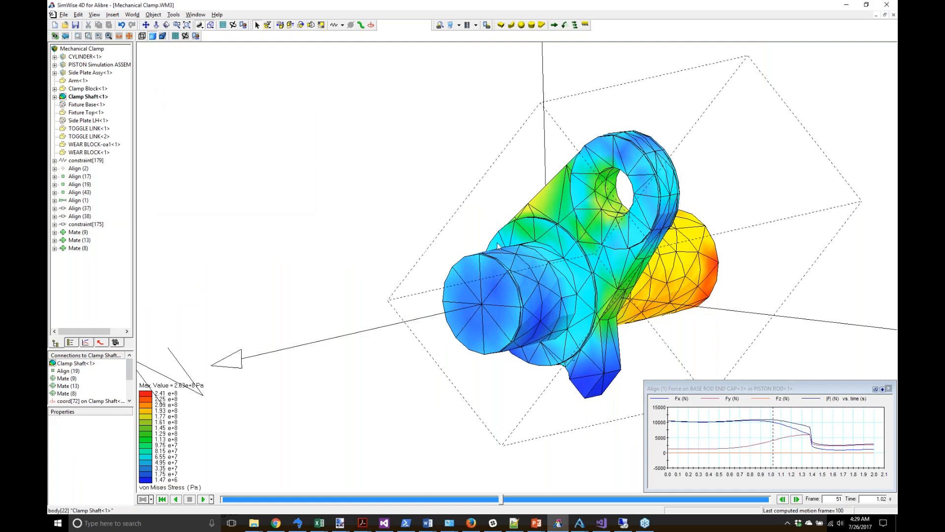
{"action": "middle_click_drag", "start_coordinate": [450, 236], "coordinate": [460, 213]}
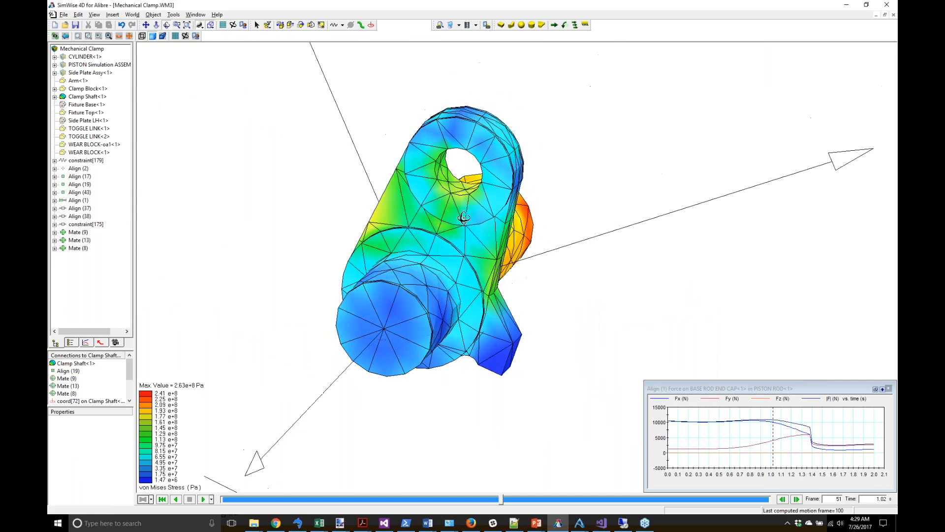
Step: Return to the home view and show all clamp parts again
{"action": "left_click", "coordinate": [94, 14]}
{"action": "left_click", "coordinate": [108, 41]}
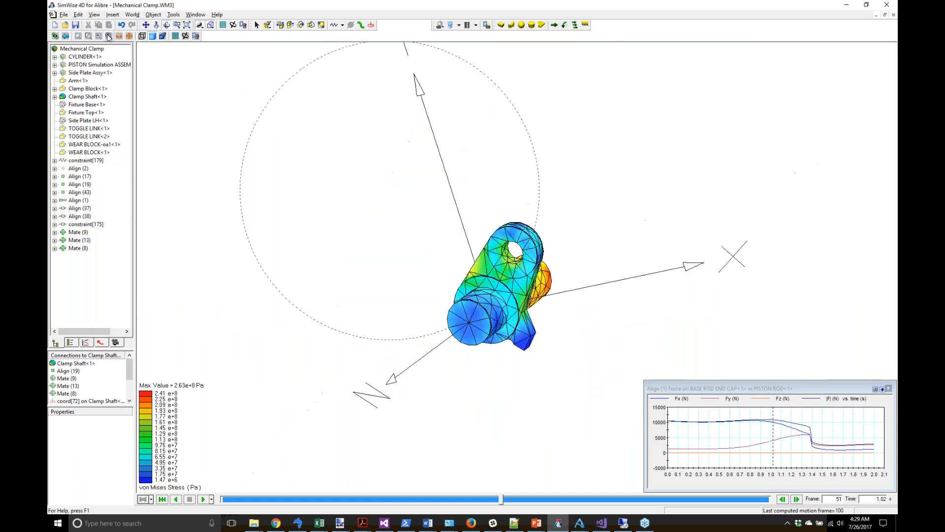
{"action": "right_click", "coordinate": [88, 59]}
{"action": "mouse_move", "coordinate": [176, 103]}
{"action": "mouse_move", "coordinate": [153, 89]}
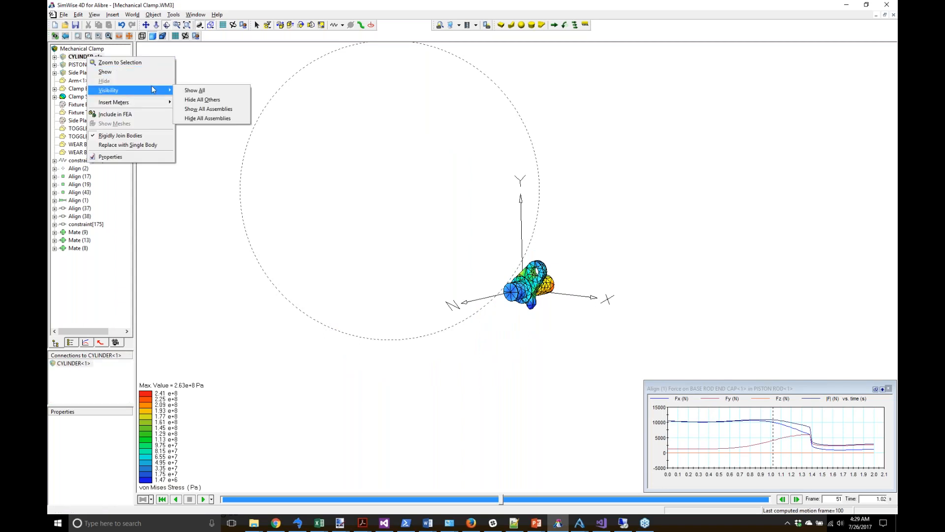
{"action": "left_click", "coordinate": [202, 91]}
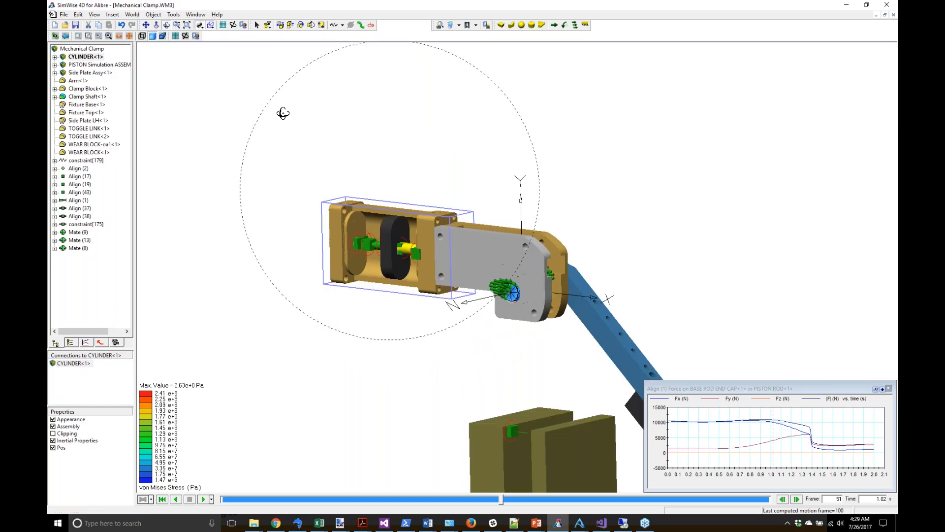
Step: Hide Side Plate LH to expose the mechanism
{"action": "left_click", "coordinate": [257, 24]}
{"action": "left_click", "coordinate": [462, 246]}
{"action": "right_click", "coordinate": [462, 246]}
{"action": "left_click", "coordinate": [486, 274]}
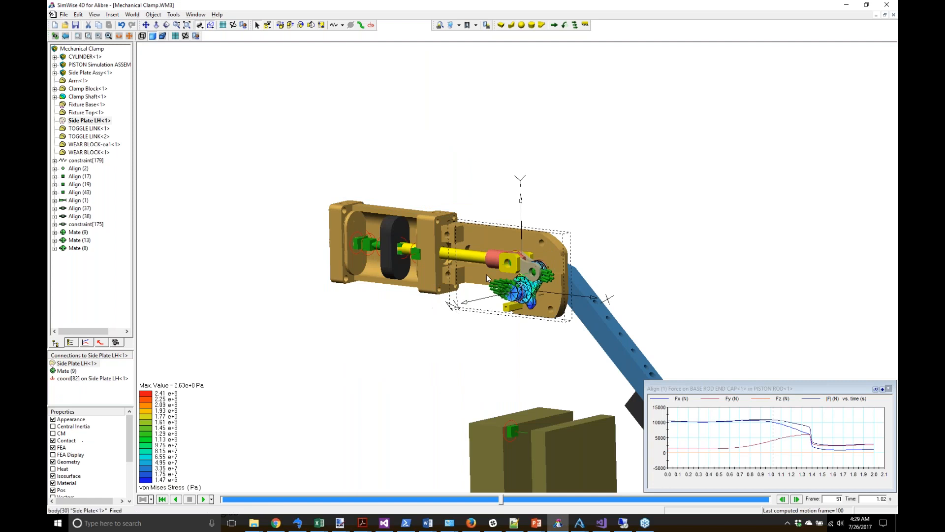
Step: Rewind, reset the simulation, erase the motion history and switch to the second play mode
{"action": "left_click", "coordinate": [162, 499]}
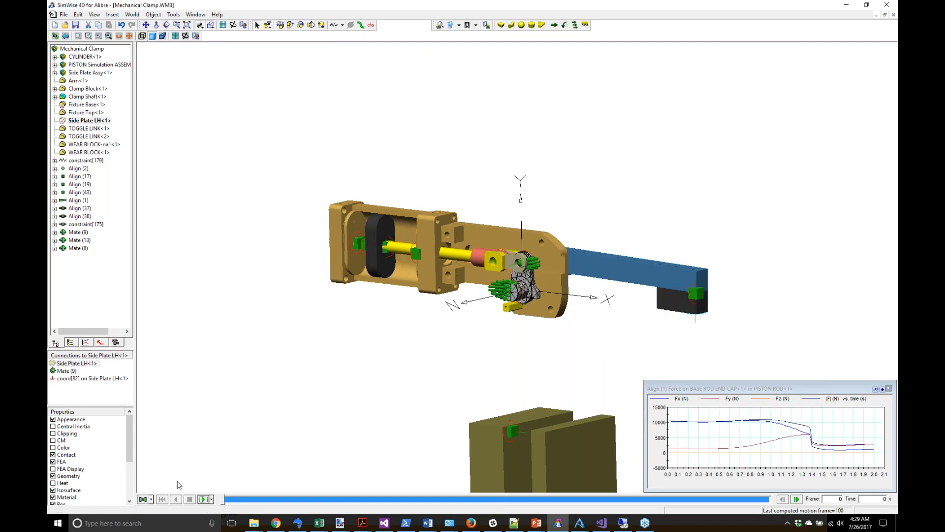
{"action": "left_click", "coordinate": [132, 14]}
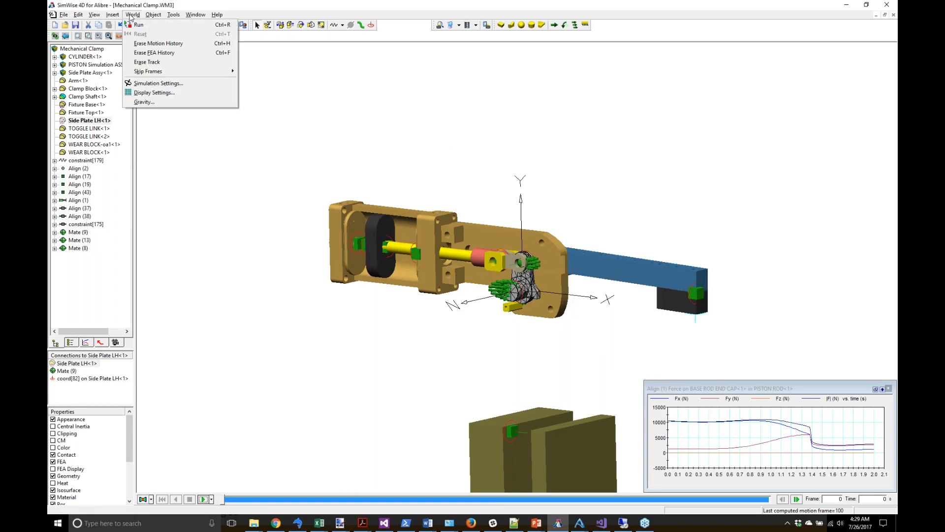
{"action": "left_click", "coordinate": [143, 35]}
{"action": "left_click", "coordinate": [135, 15]}
{"action": "left_click", "coordinate": [155, 43]}
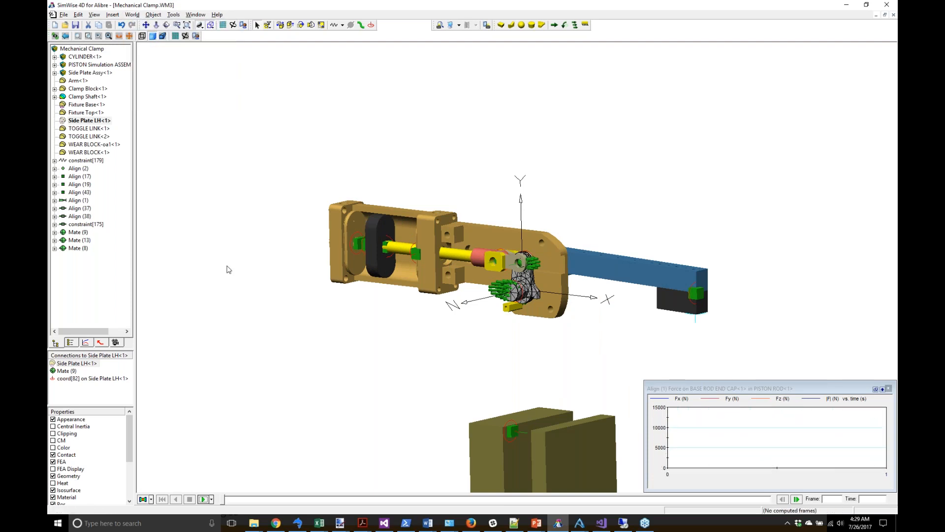
{"action": "left_click", "coordinate": [212, 500]}
{"action": "left_click", "coordinate": [220, 472]}
Step: Play the simulation from the start through frame 100 (2 s) with stress solving
{"action": "left_click", "coordinate": [203, 500]}
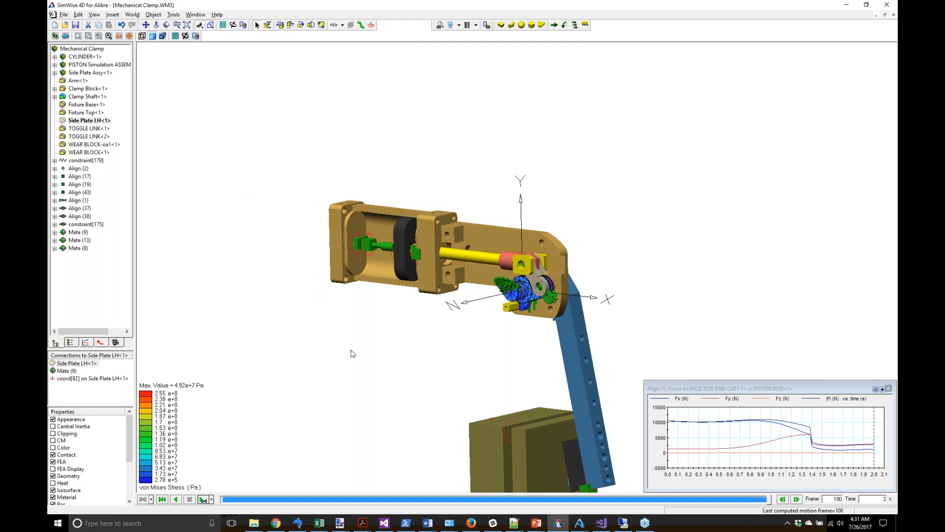
Step: Insert a Clamp Shaft FEA Result meter and move the timeline back to about 0.8 s
{"action": "right_click", "coordinate": [98, 100]}
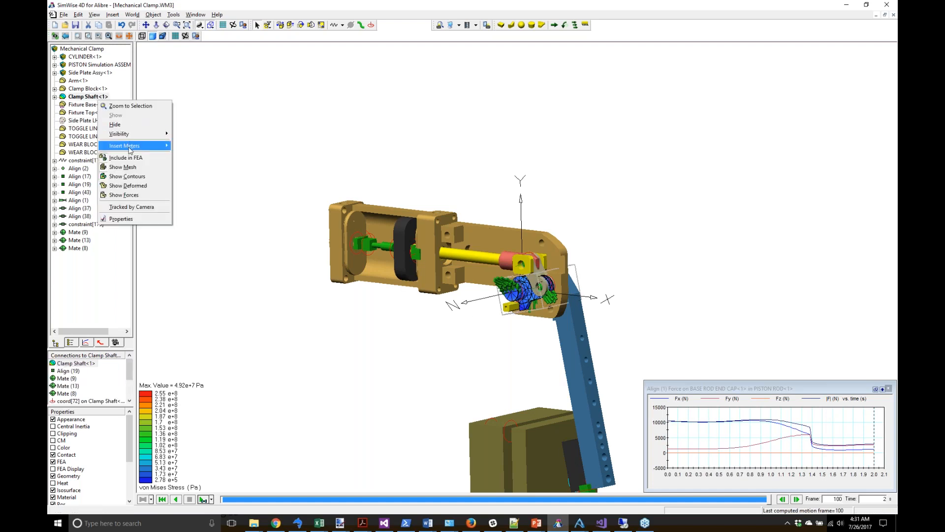
{"action": "mouse_move", "coordinate": [129, 150]}
{"action": "left_click", "coordinate": [239, 274]}
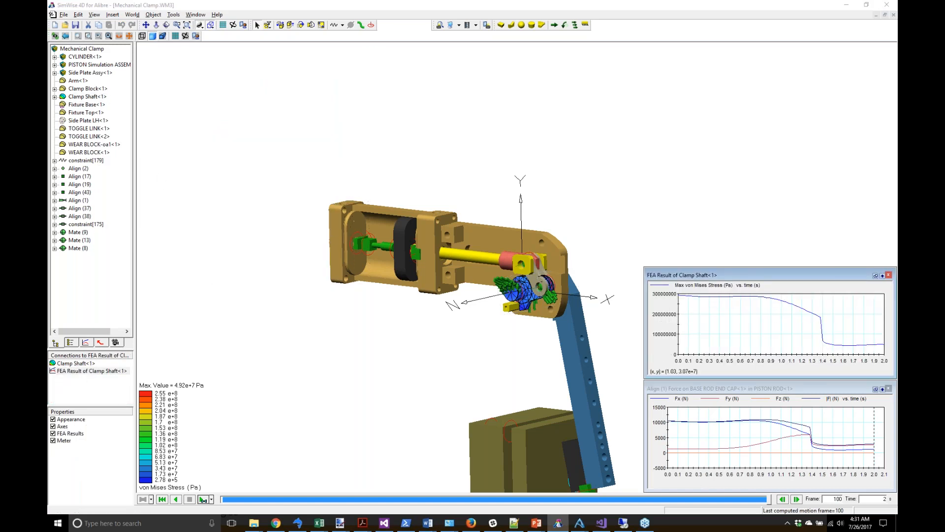
{"action": "left_click_drag", "start_coordinate": [760, 499], "coordinate": [441, 474]}
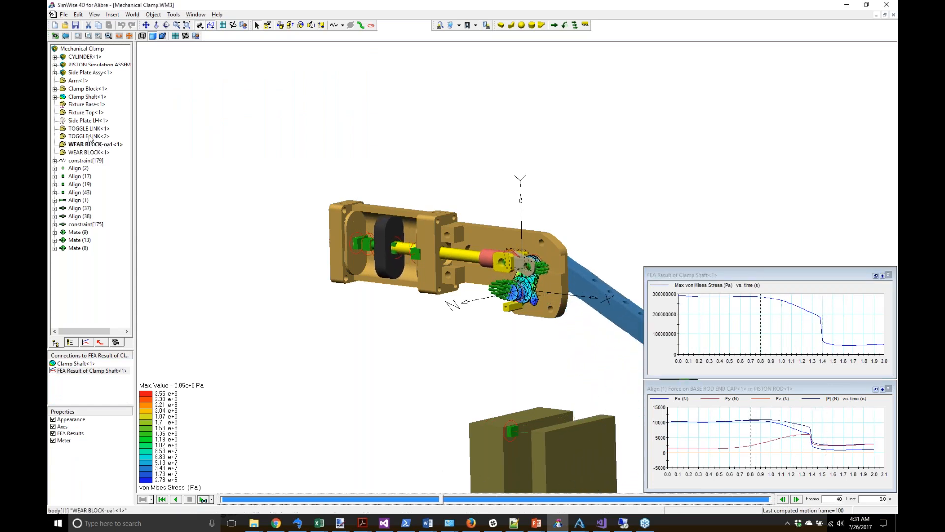
{"action": "right_click", "coordinate": [85, 99]}
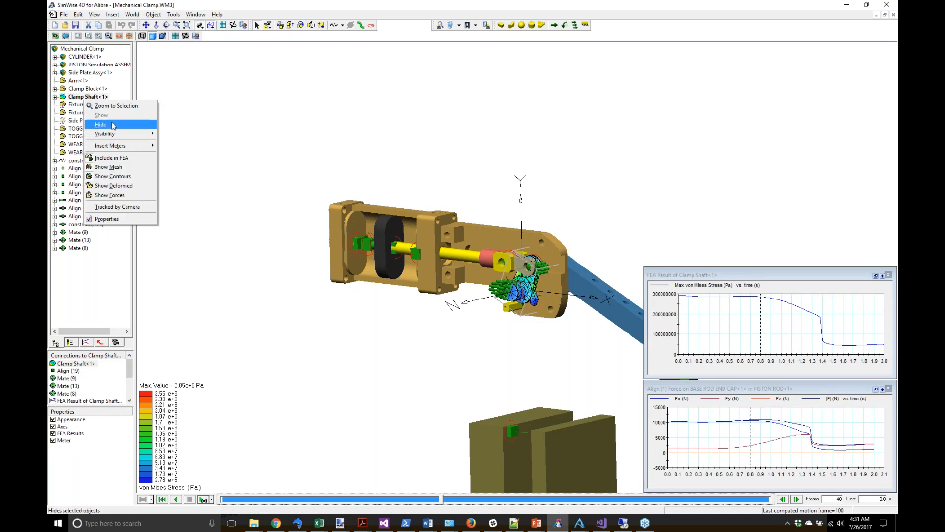
Step: Isolate the Clamp Shaft by hiding all other parts and zoom in on it
{"action": "mouse_move", "coordinate": [123, 134]}
{"action": "left_click", "coordinate": [177, 156]}
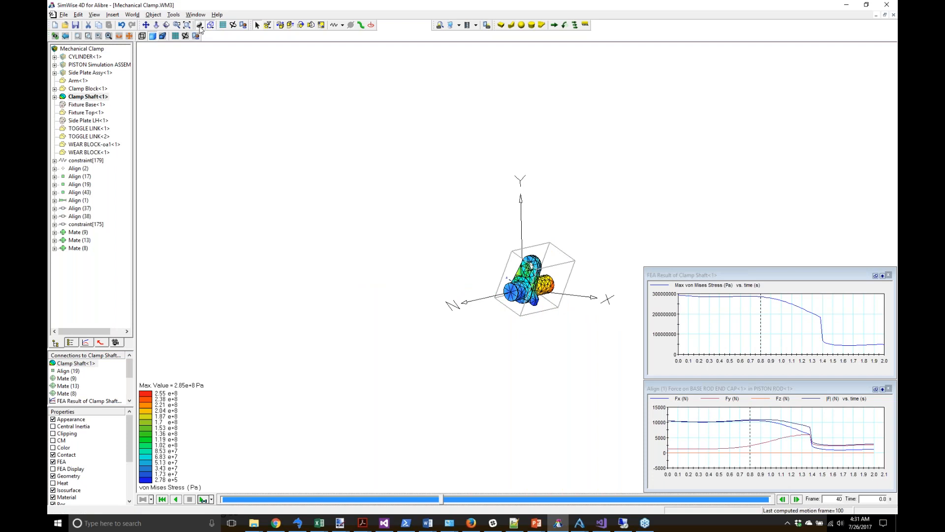
{"action": "left_click_drag", "start_coordinate": [476, 241], "coordinate": [295, 98]}
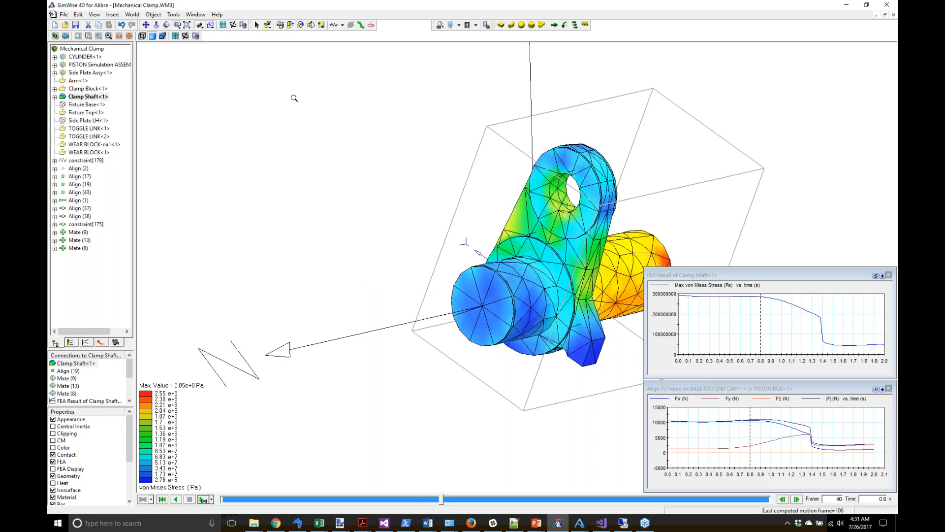
{"action": "left_click", "coordinate": [259, 26]}
{"action": "left_click", "coordinate": [281, 90]}
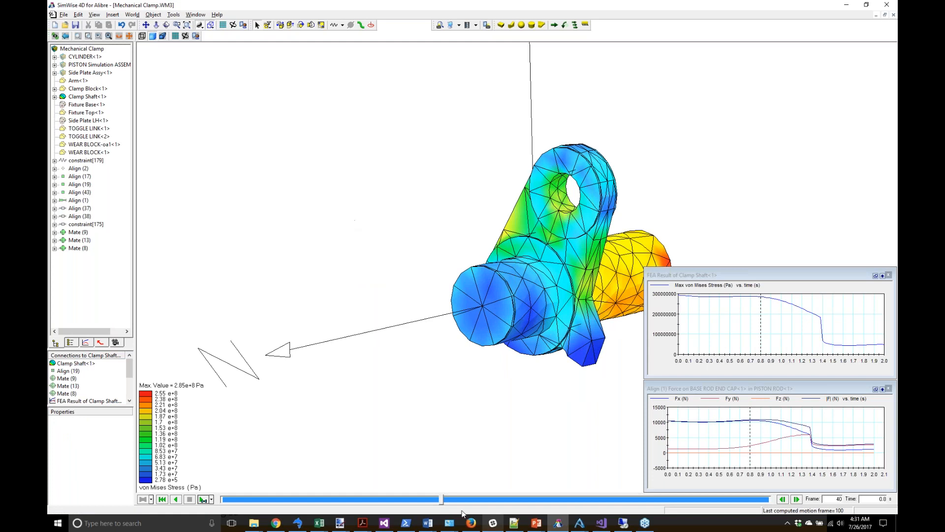
Step: Scrub the timeline to frame 28 (0.56 s) while orbiting to view the shaft's far end
{"action": "left_click_drag", "start_coordinate": [444, 494], "coordinate": [397, 478]}
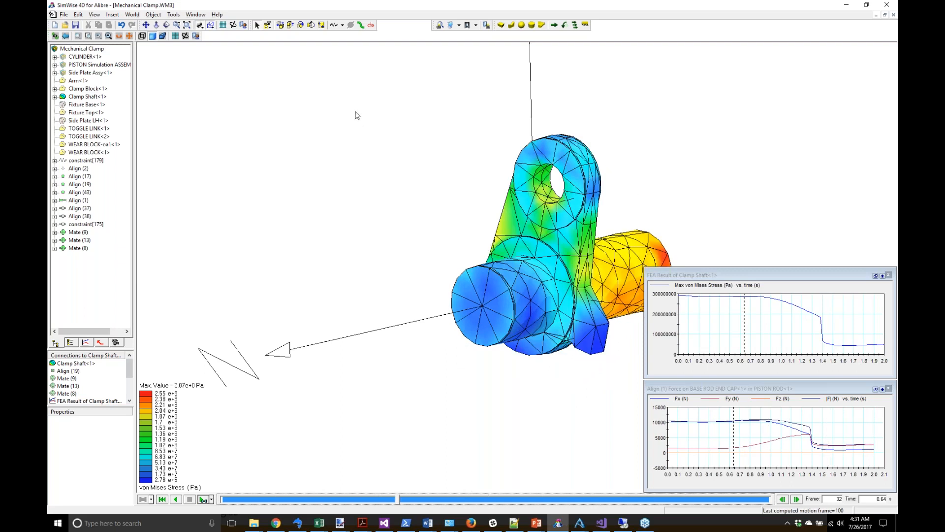
{"action": "left_click", "coordinate": [167, 25]}
{"action": "left_click_drag", "start_coordinate": [431, 264], "coordinate": [341, 263]}
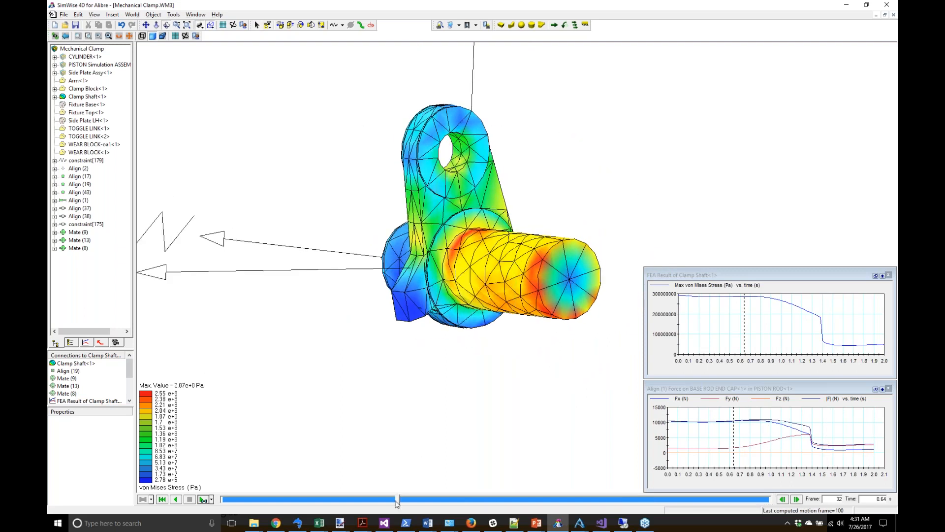
{"action": "left_click_drag", "start_coordinate": [400, 503], "coordinate": [381, 481]}
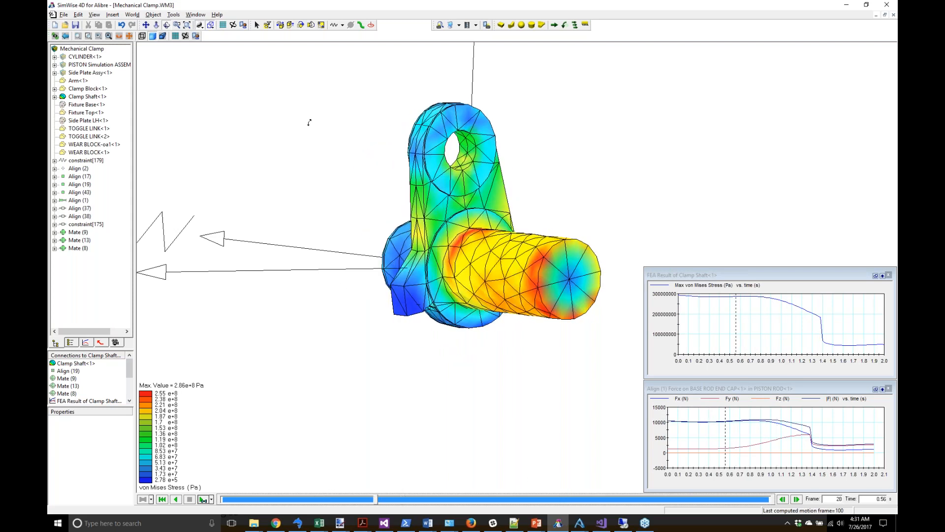
{"action": "left_click", "coordinate": [257, 25]}
{"action": "left_click", "coordinate": [312, 106]}
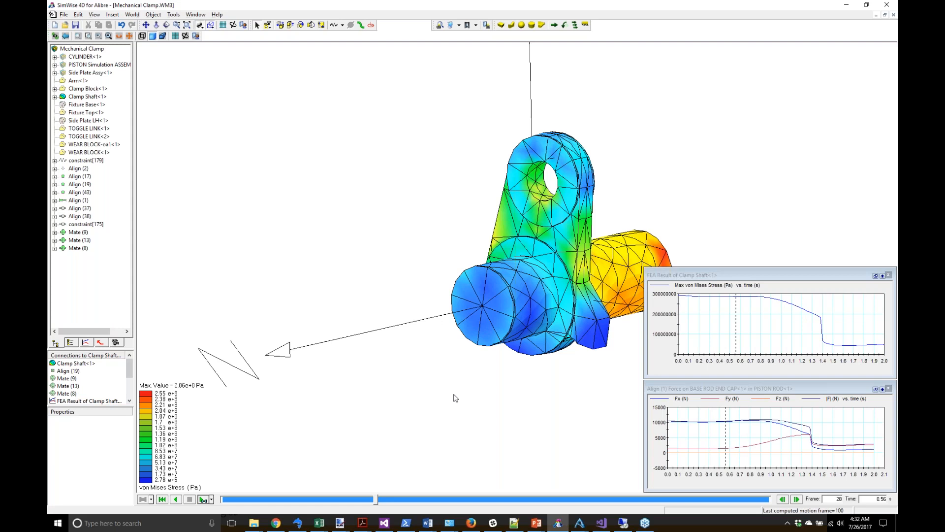
{"action": "left_click", "coordinate": [492, 318]}
{"action": "right_click", "coordinate": [492, 318]}
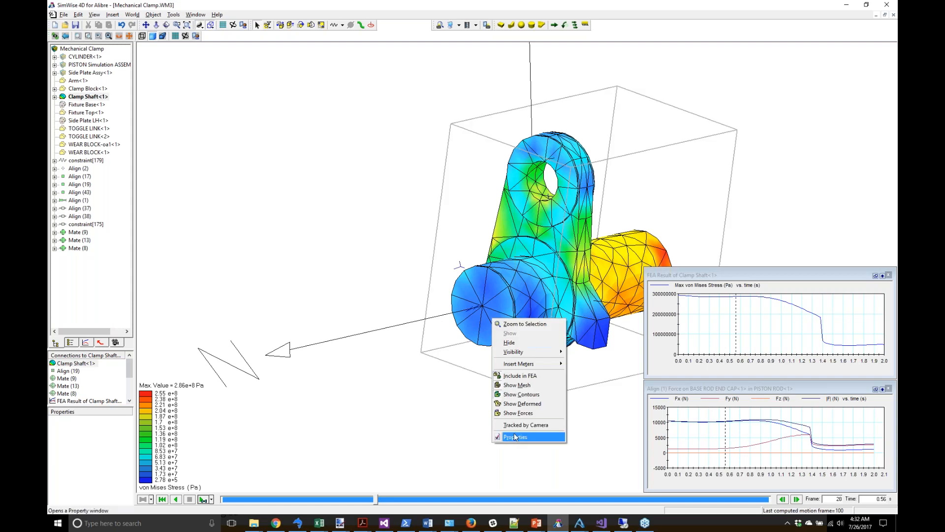
{"action": "left_click", "coordinate": [516, 437]}
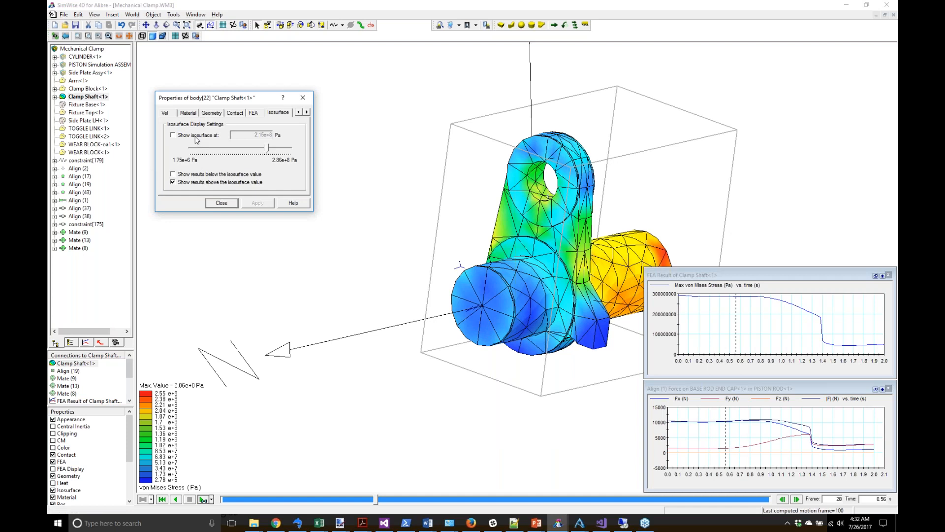
{"action": "left_click", "coordinate": [220, 203]}
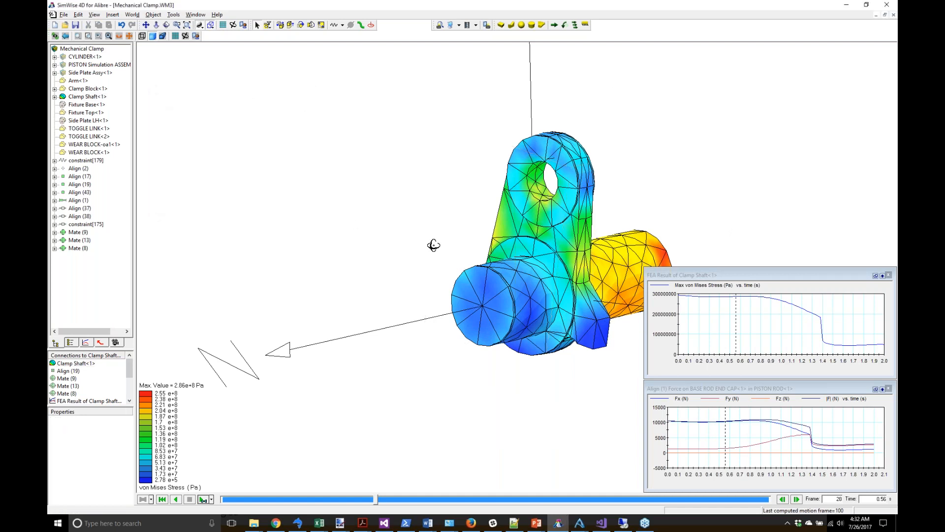
{"action": "left_click_drag", "start_coordinate": [433, 253], "coordinate": [359, 258]}
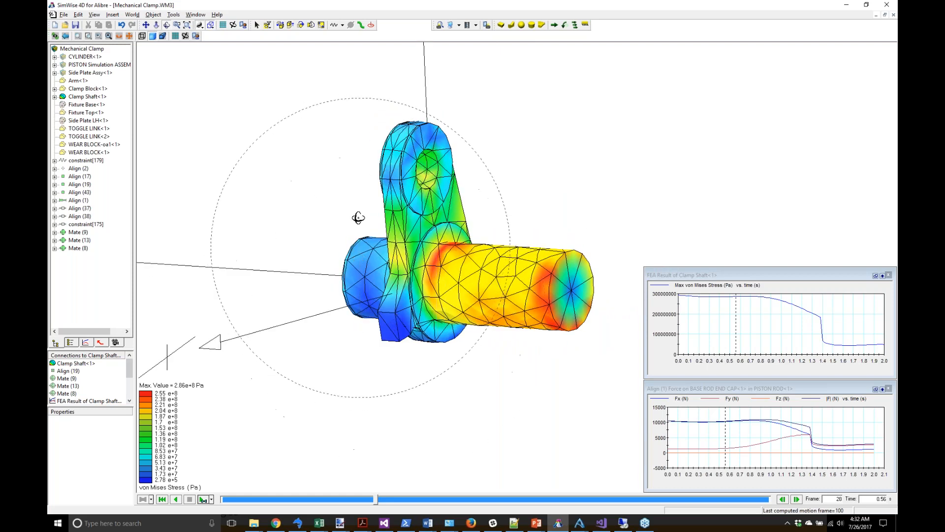
{"action": "left_click", "coordinate": [256, 24]}
{"action": "right_click", "coordinate": [480, 249]}
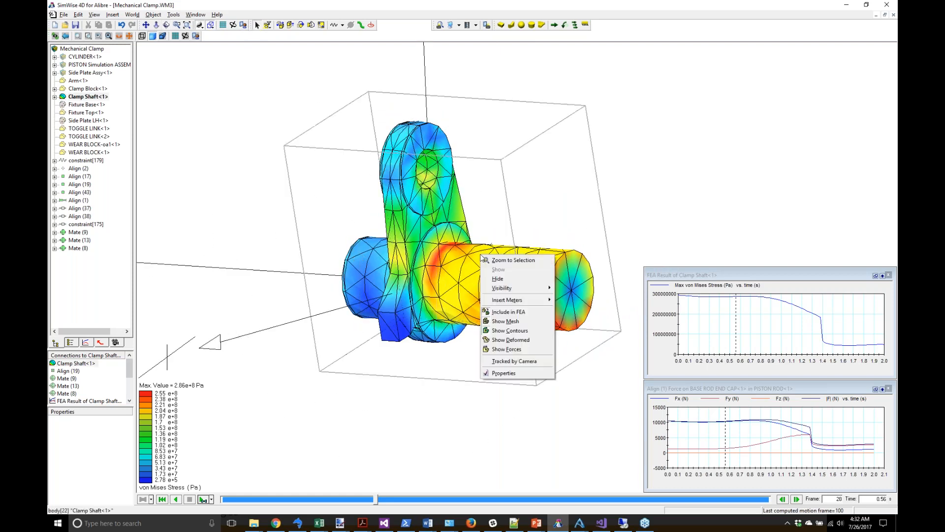
{"action": "left_click", "coordinate": [512, 374]}
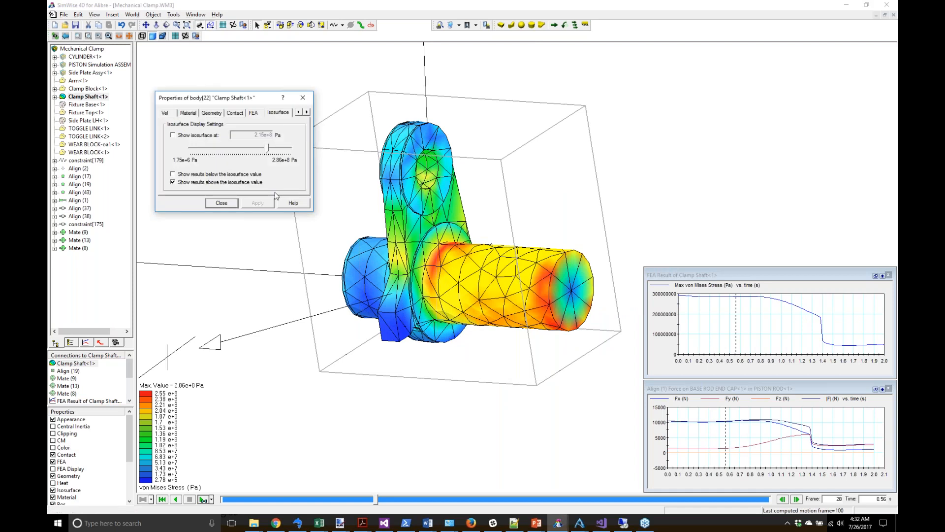
{"action": "left_click", "coordinate": [205, 139]}
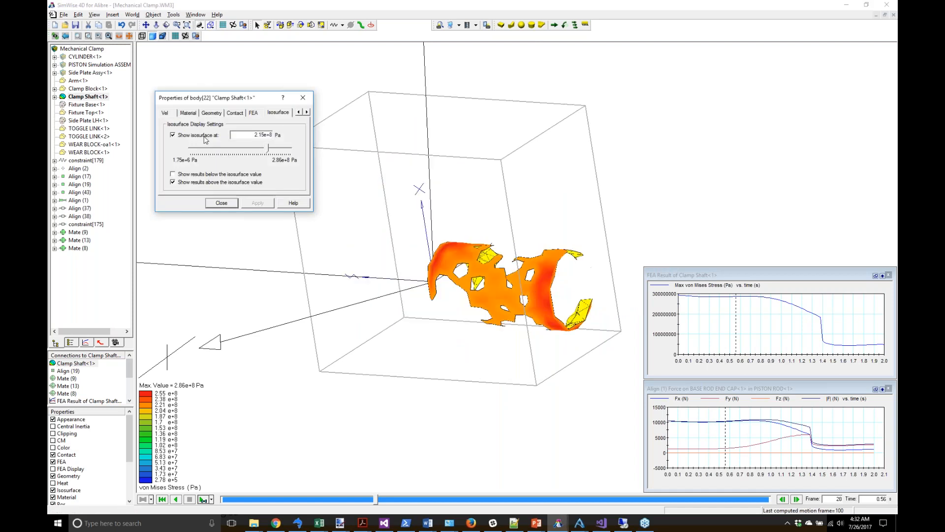
{"action": "double_click", "coordinate": [253, 132]}
{"action": "mouse_move", "coordinate": [268, 149]}
{"action": "left_mouse_down"}
{"action": "mouse_move", "coordinate": [193, 148]}
{"action": "mouse_move", "coordinate": [282, 150]}
{"action": "left_mouse_up"}
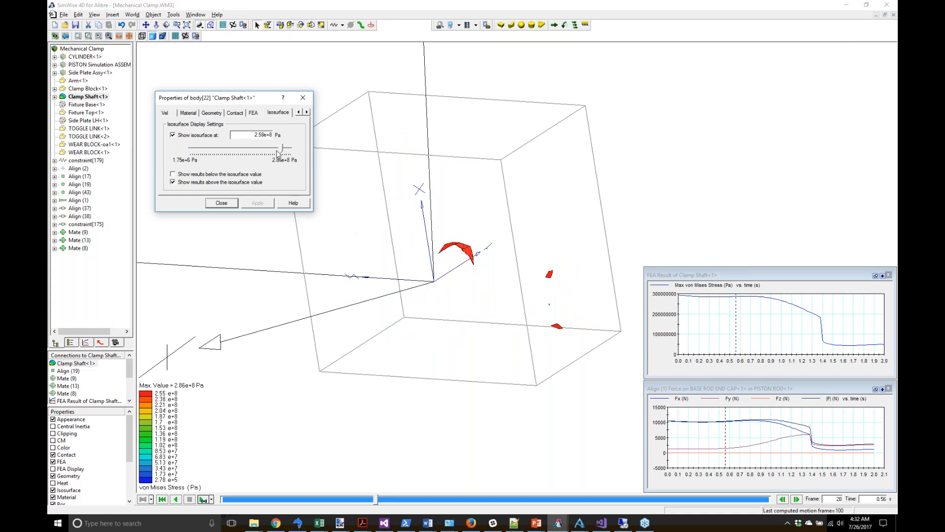
{"action": "left_click_drag", "start_coordinate": [281, 149], "coordinate": [195, 148]}
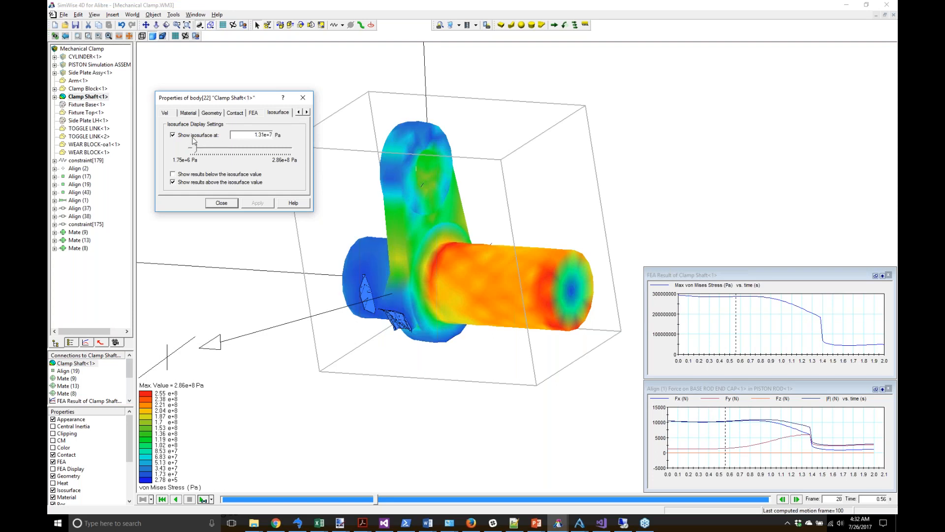
{"action": "left_click", "coordinate": [193, 138]}
{"action": "left_click", "coordinate": [221, 203]}
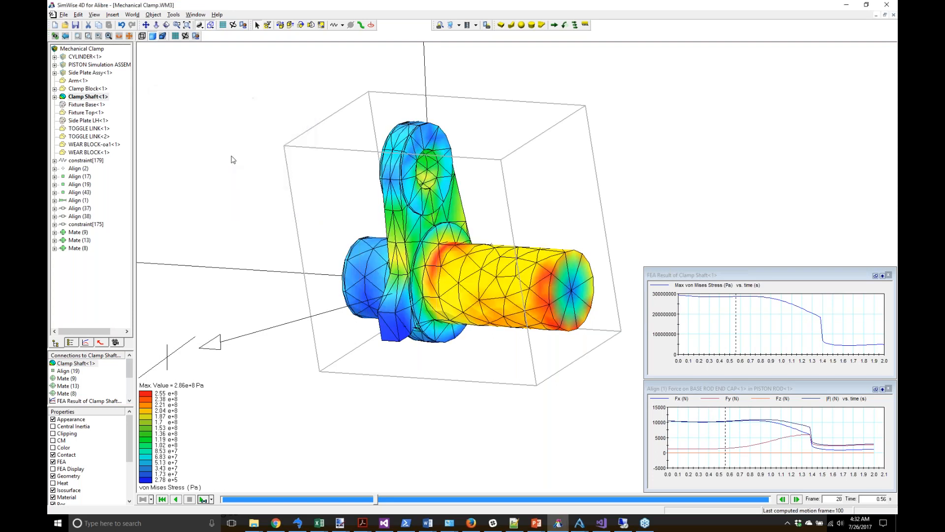
{"action": "left_click", "coordinate": [232, 147]}
{"action": "middle_click_drag", "start_coordinate": [228, 101], "coordinate": [201, 105]}
{"action": "left_click", "coordinate": [529, 225]}
Step: Enable H-adaptivity in the FEA accuracy settings with a 5% target error
{"action": "right_click", "coordinate": [529, 224]}
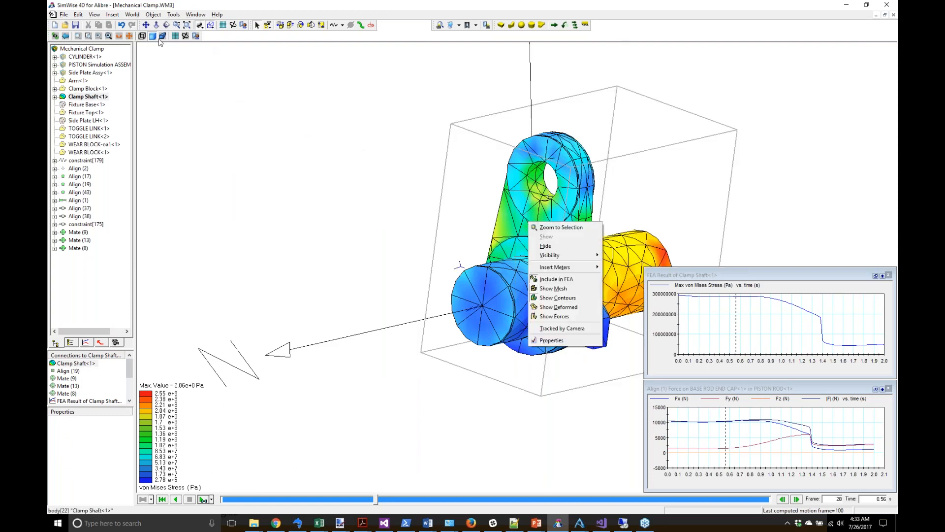
{"action": "left_click", "coordinate": [185, 37]}
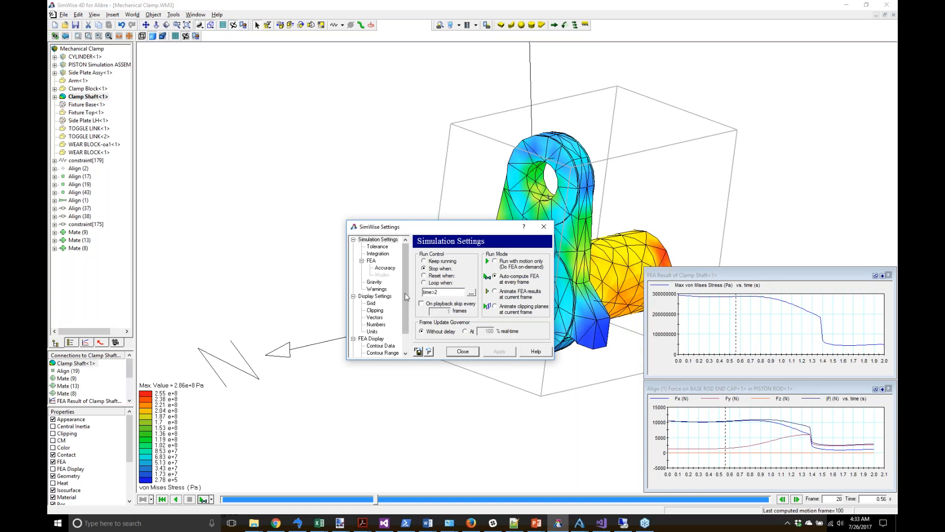
{"action": "left_click", "coordinate": [386, 267]}
{"action": "left_click", "coordinate": [435, 252]}
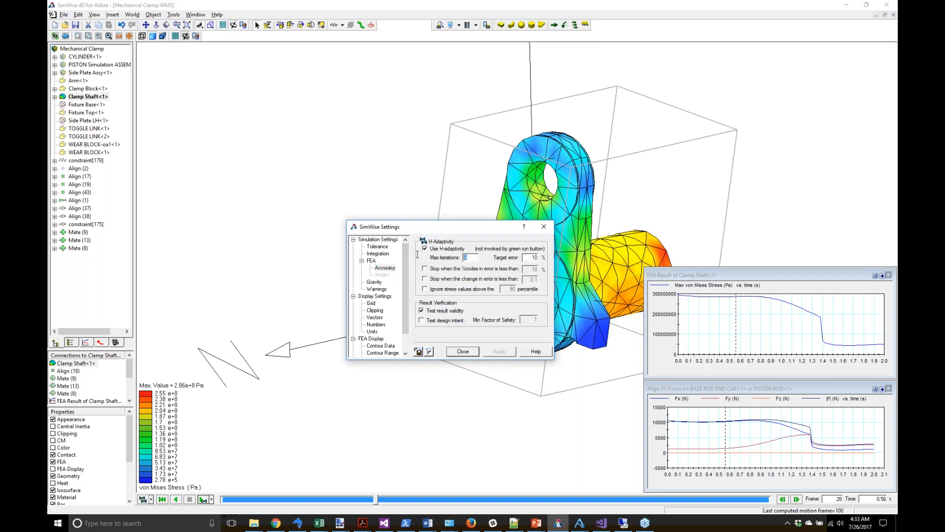
{"action": "key", "text": "Tab"}
{"action": "type", "text": "5"}
{"action": "left_click", "coordinate": [451, 350]}
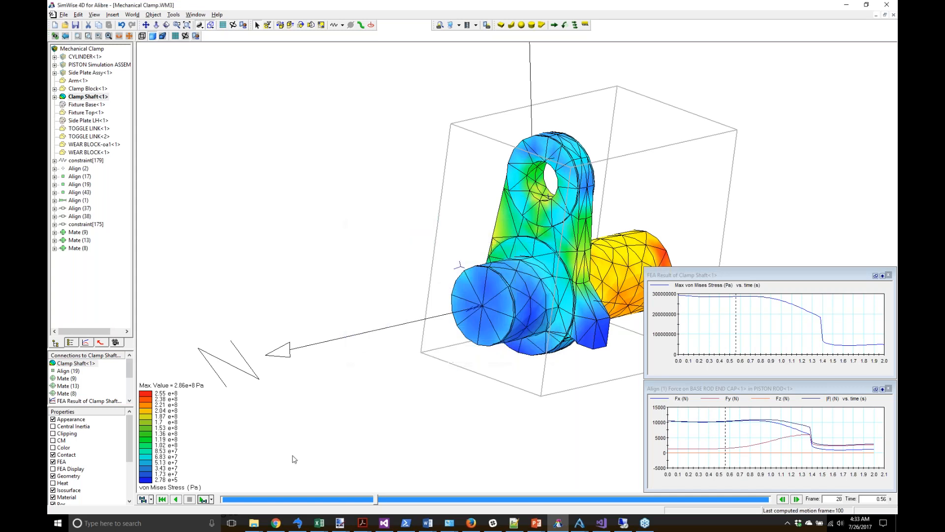
Step: Run the H-adaptive FEA solve, refining the Clamp Shaft mesh to 32736 nodes at 5.02% error
{"action": "left_click", "coordinate": [147, 499]}
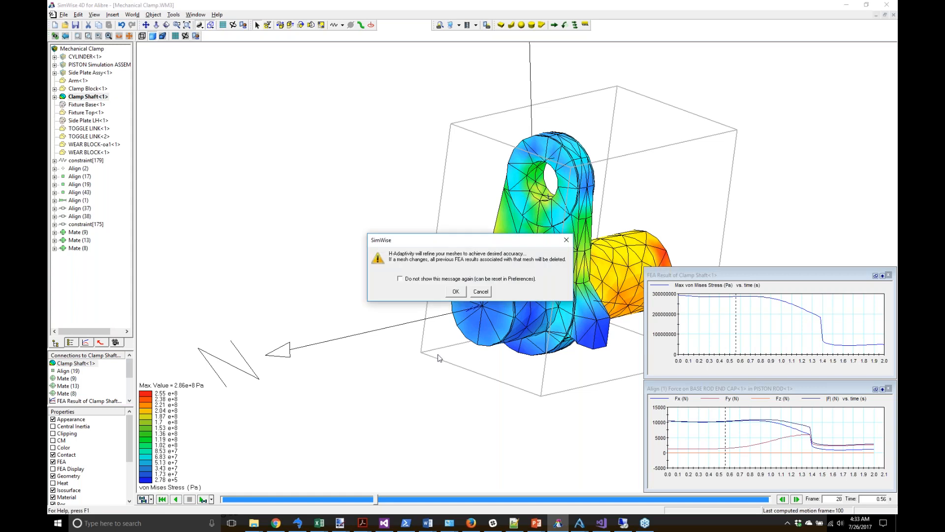
{"action": "left_click", "coordinate": [457, 294]}
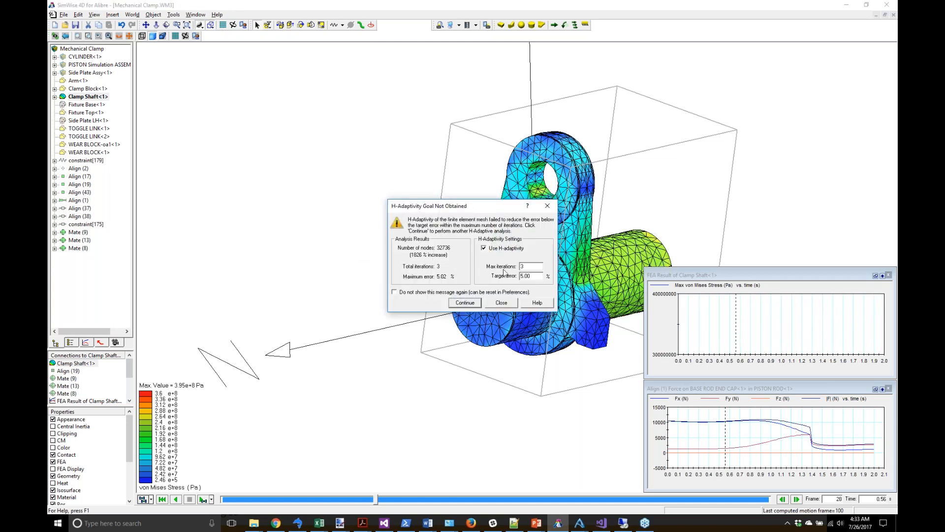
{"action": "left_click_drag", "start_coordinate": [459, 214], "coordinate": [281, 163]}
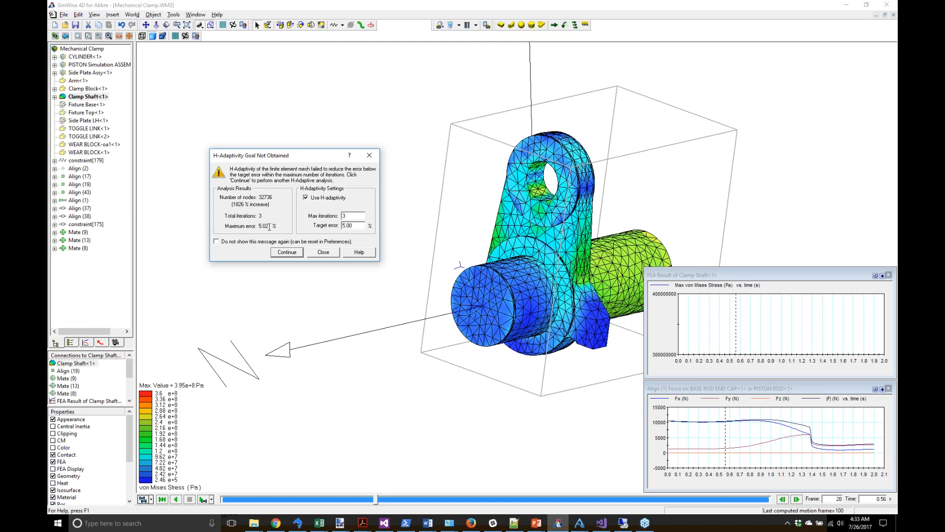
{"action": "left_click", "coordinate": [323, 252]}
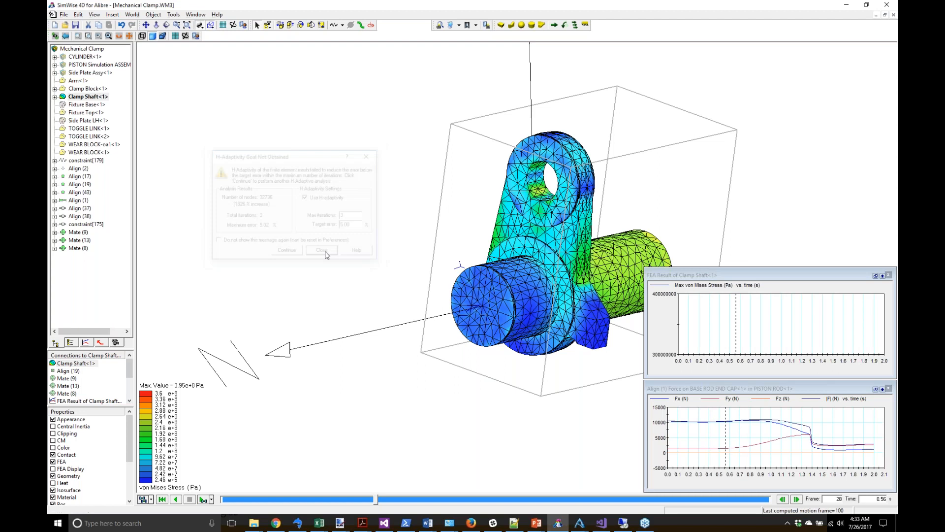
Step: Deselect the shaft, orbit the refined clamp model to a new angle, and return to the Select tool
{"action": "left_click", "coordinate": [367, 237]}
{"action": "mouse_move", "coordinate": [407, 264]}
{"action": "left_mouse_down"}
{"action": "mouse_move", "coordinate": [339, 246]}
{"action": "mouse_move", "coordinate": [312, 267]}
{"action": "mouse_move", "coordinate": [308, 258]}
{"action": "mouse_move", "coordinate": [321, 249]}
{"action": "mouse_move", "coordinate": [327, 264]}
{"action": "mouse_move", "coordinate": [393, 248]}
{"action": "mouse_move", "coordinate": [414, 271]}
{"action": "mouse_move", "coordinate": [322, 278]}
{"action": "mouse_move", "coordinate": [398, 261]}
{"action": "mouse_move", "coordinate": [420, 267]}
{"action": "mouse_move", "coordinate": [394, 268]}
{"action": "left_mouse_up"}
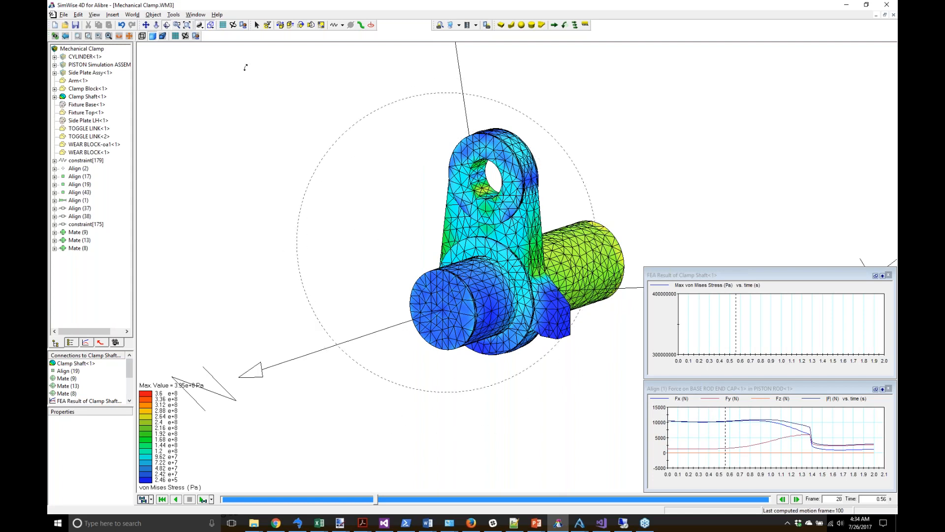
{"action": "left_click", "coordinate": [257, 25]}
Step: Bring up the PowerPoint slide show and advance from Demonstration to the Pricing slide
{"action": "mouse_move", "coordinate": [538, 527]}
{"action": "left_click", "coordinate": [572, 457]}
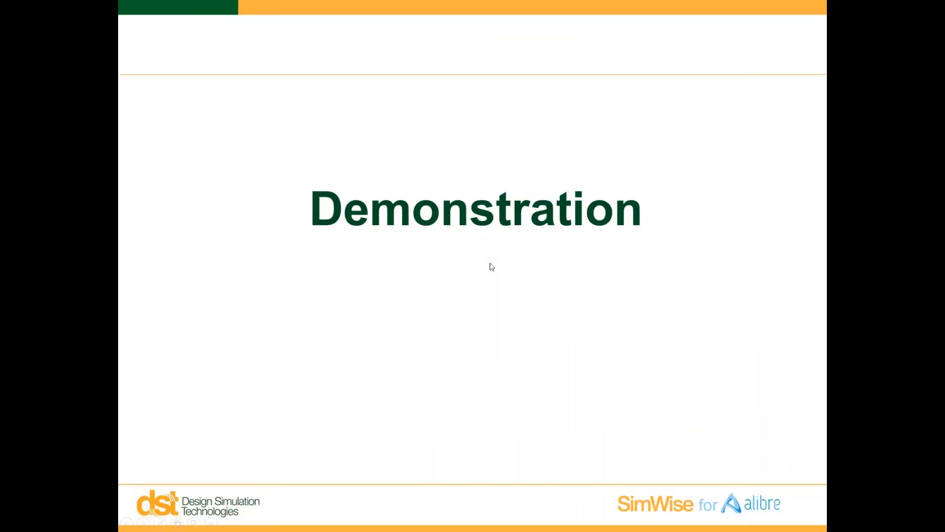
{"action": "left_click", "coordinate": [521, 209]}
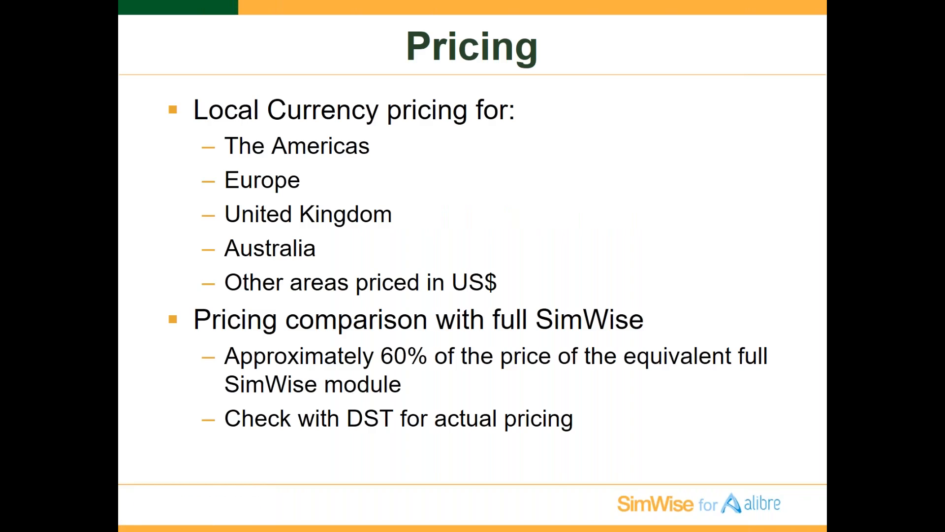